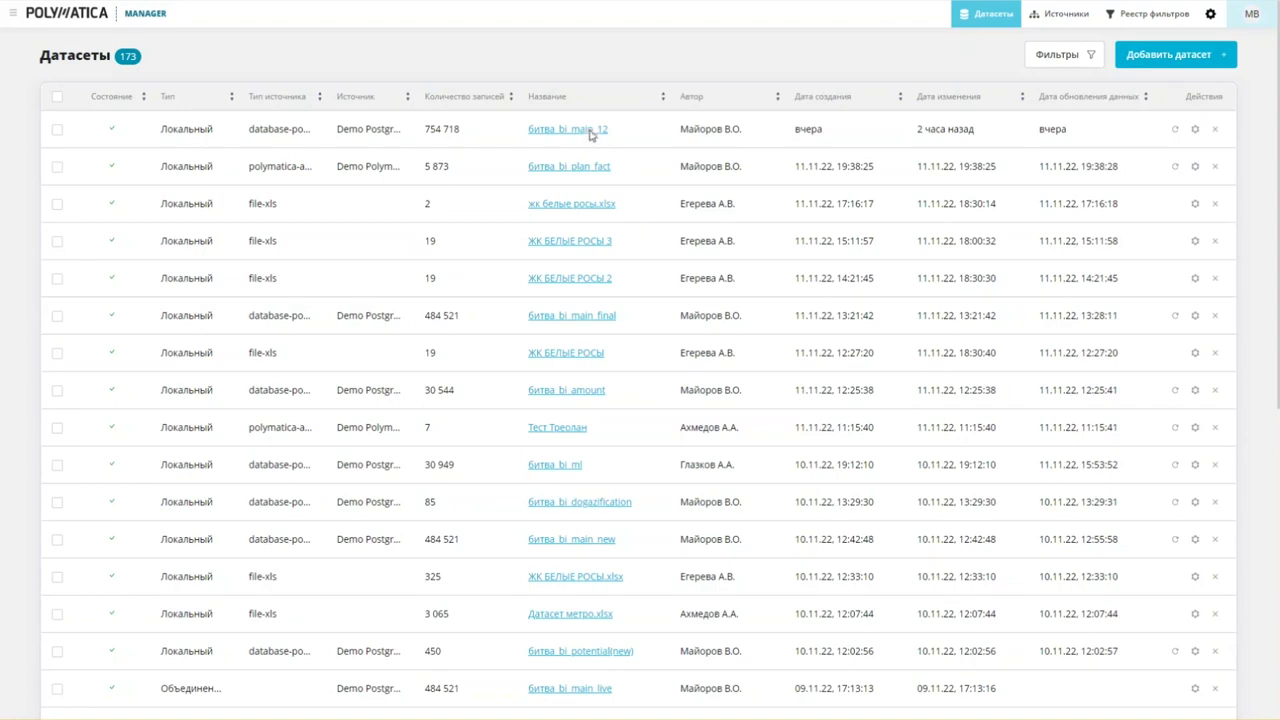
Step: Open the dataset битва_bi_main_12 and look through its columns
left_click(590, 131)
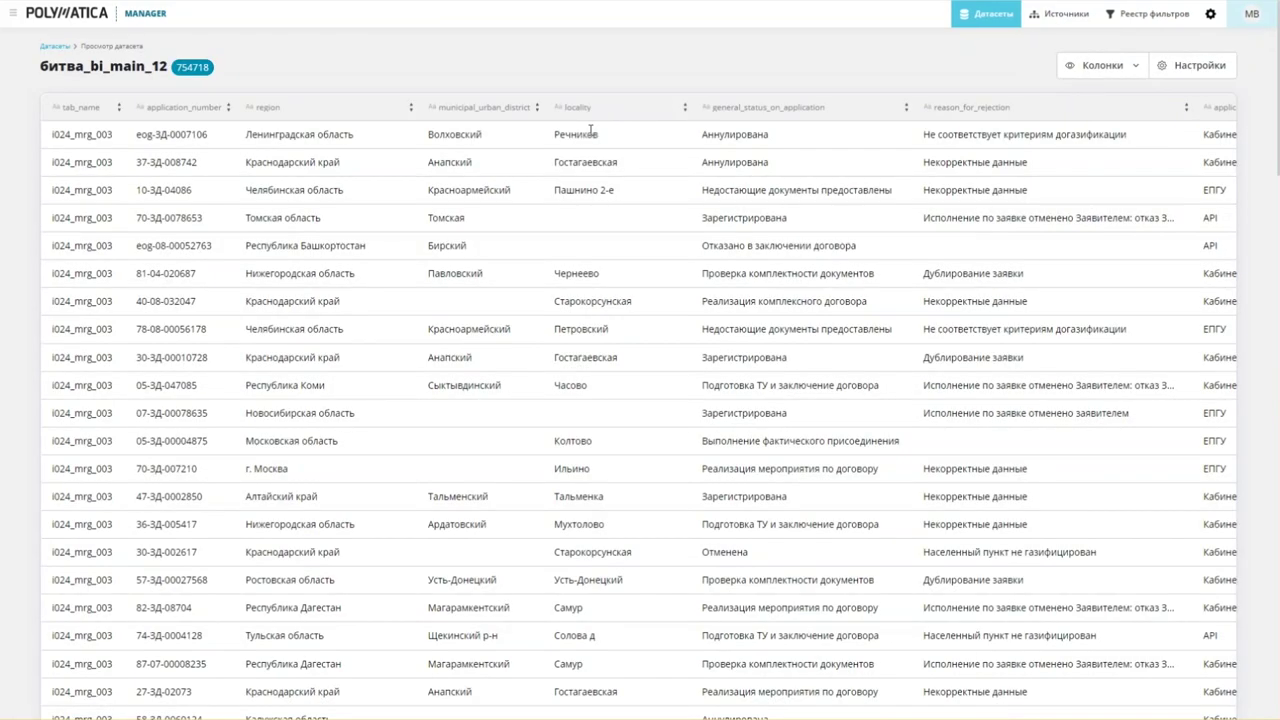
scroll(793, 265, "right", 5)
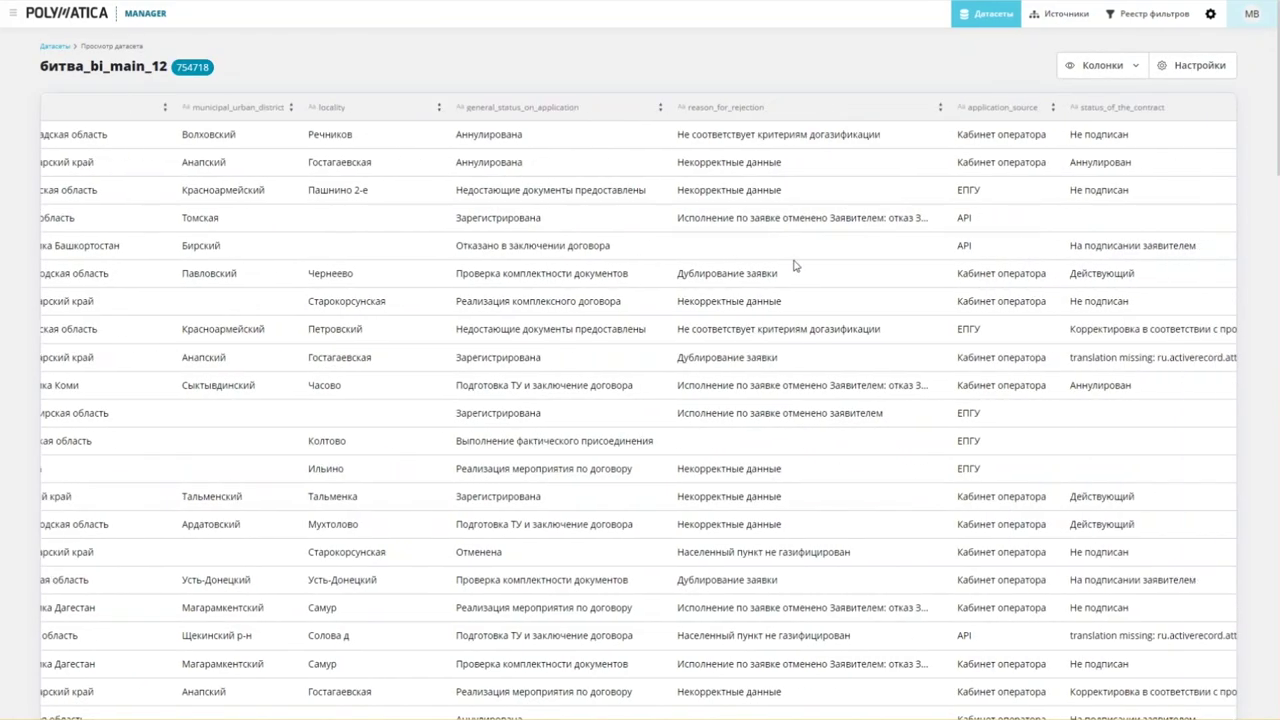
scroll(793, 265, "left", 5)
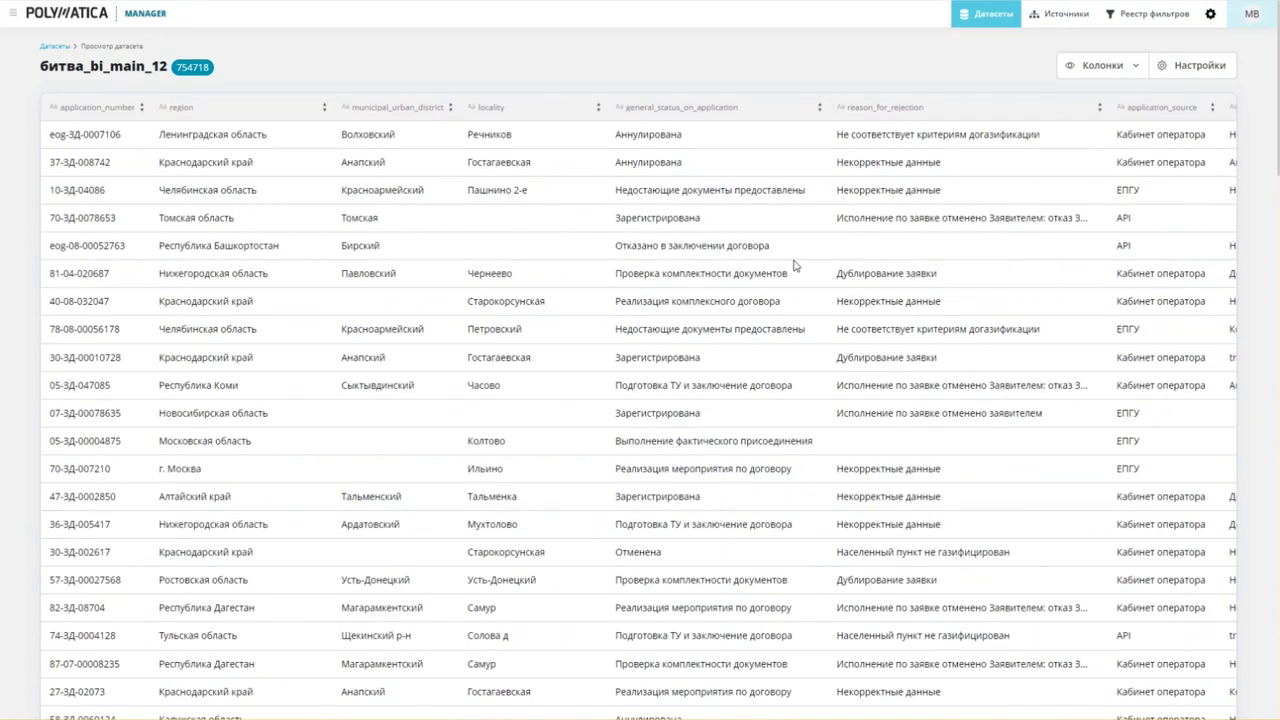
Step: Hide the application_number column in the dataset view and show it again
left_click(1090, 66)
left_click(994, 126)
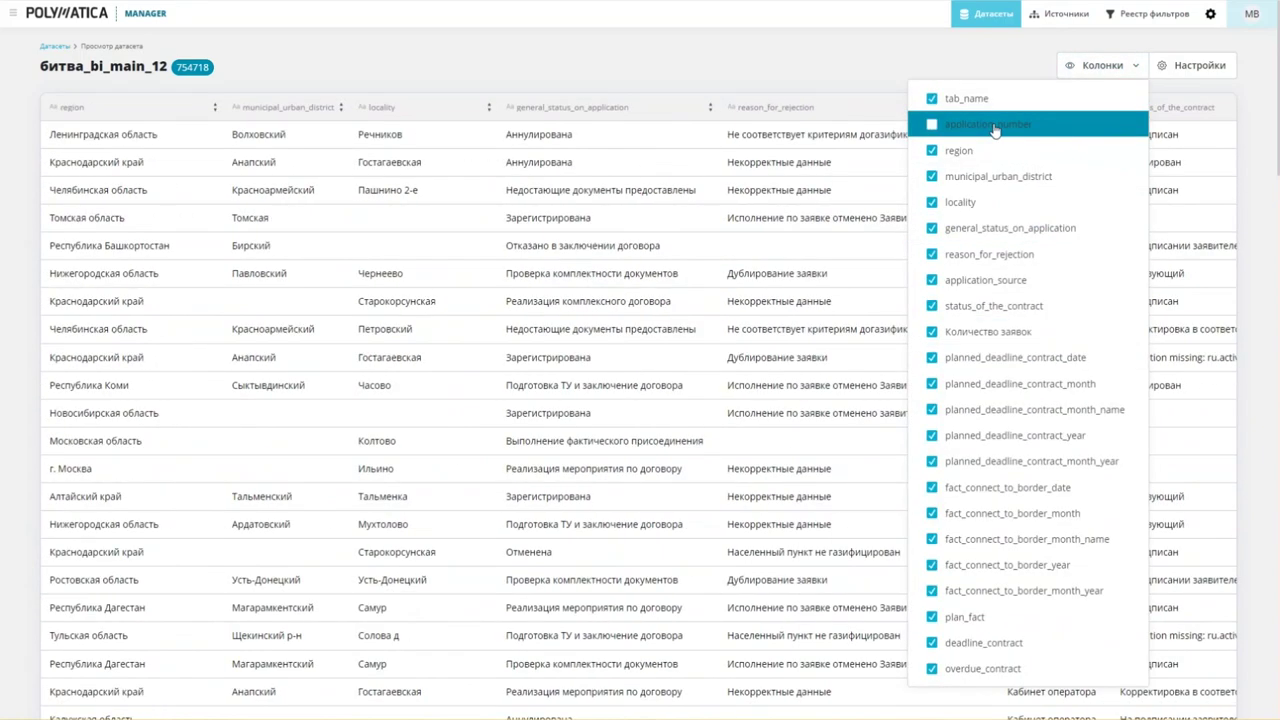
left_click(994, 126)
left_click(1069, 68)
Step: Rename the dataset's region column to Регион and open the dataset's data restriction settings
left_click(1185, 66)
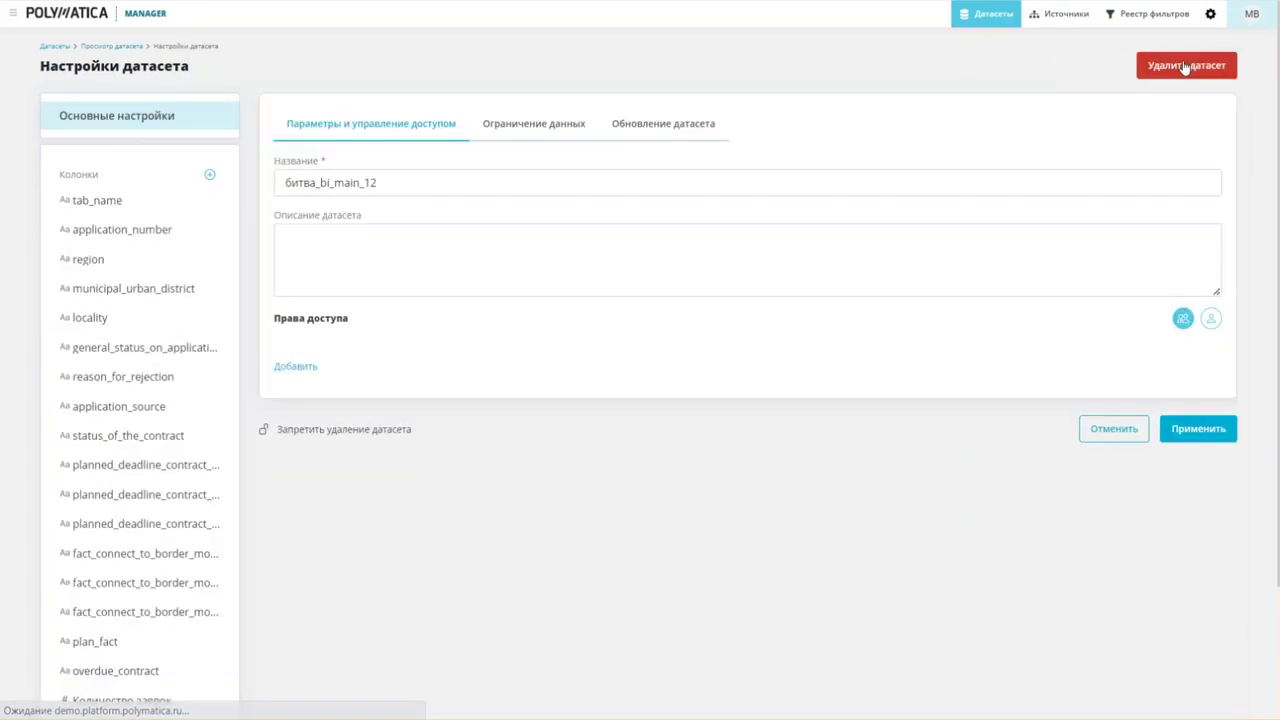
left_click(103, 204)
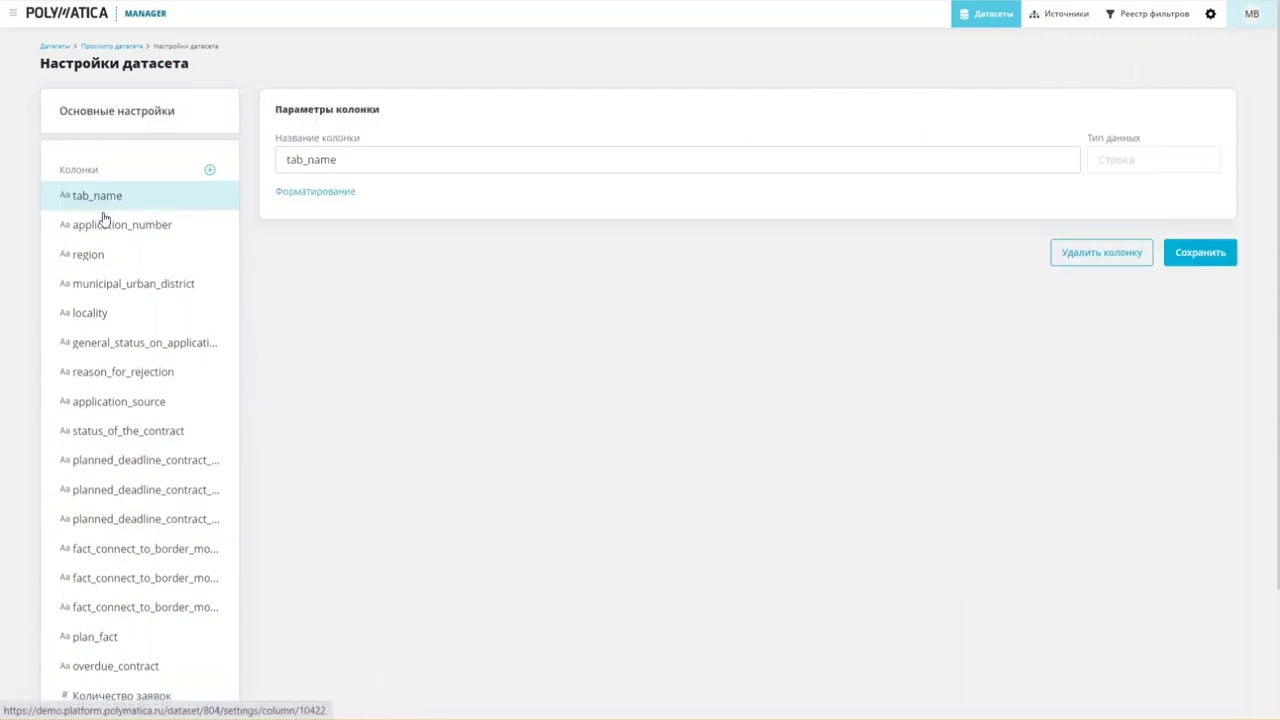
left_click(100, 262)
double_click(340, 167)
type("Регион")
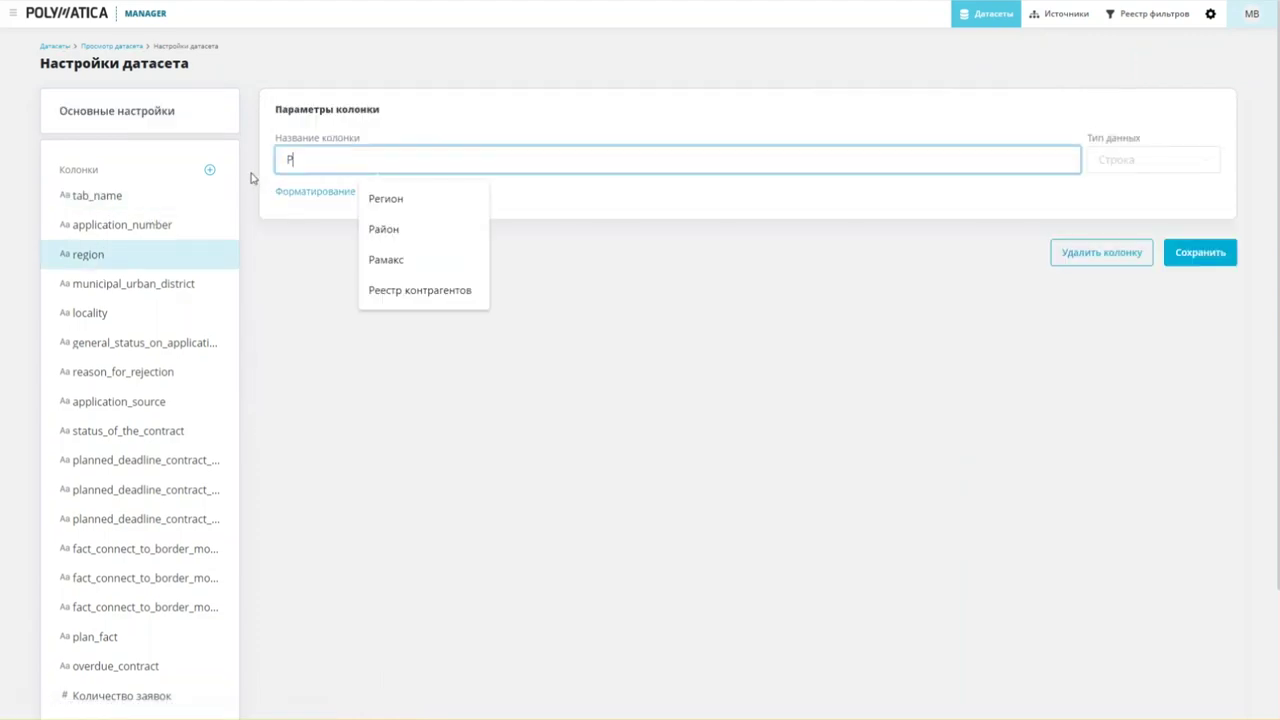
left_click(1195, 255)
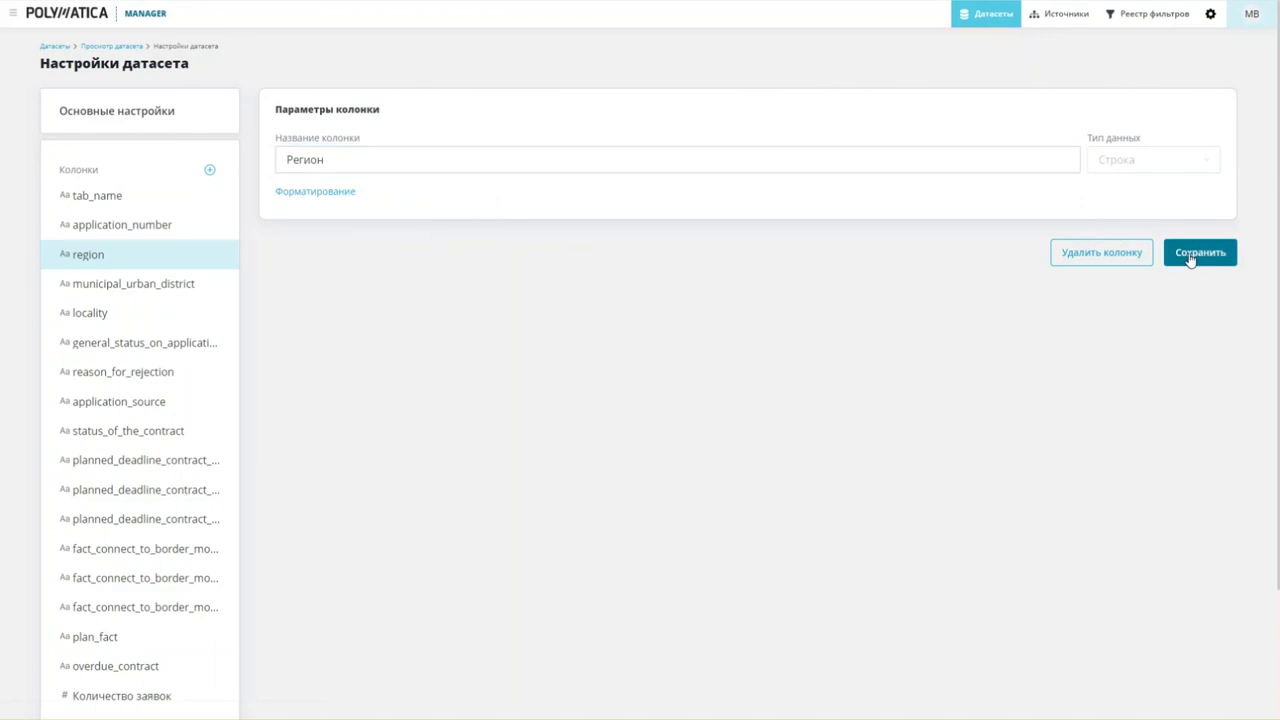
left_click(130, 111)
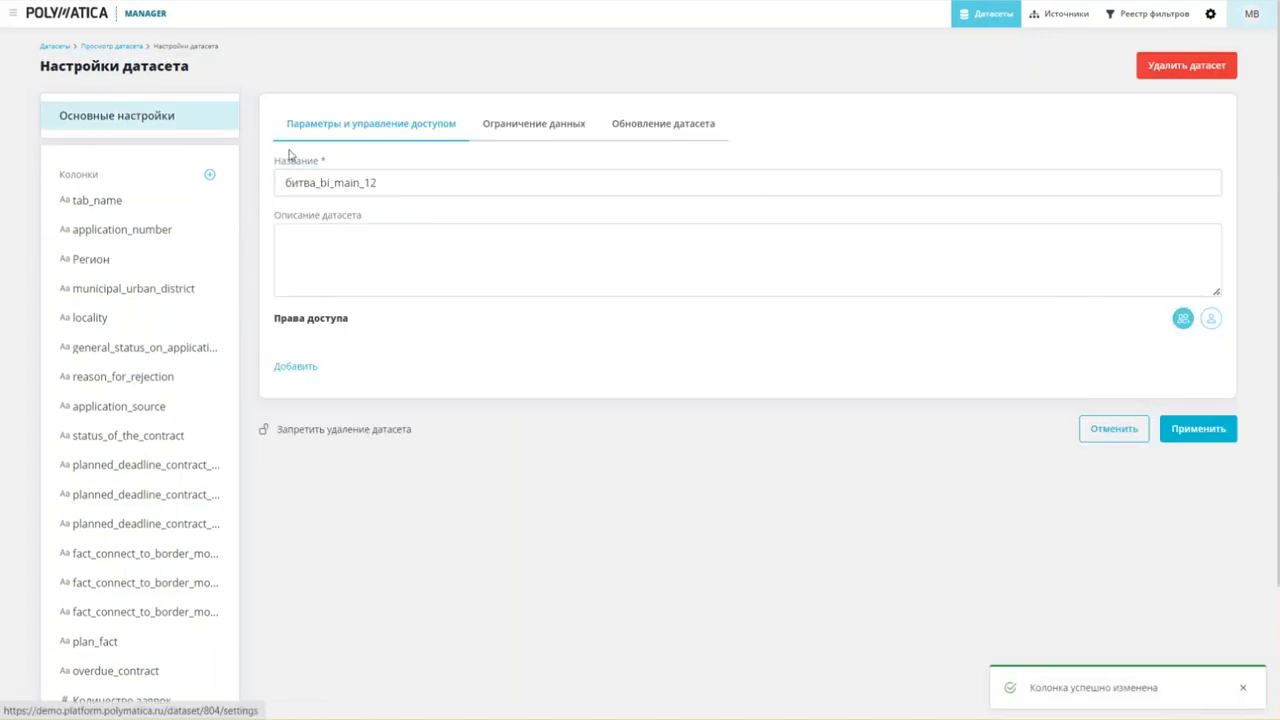
left_click(524, 128)
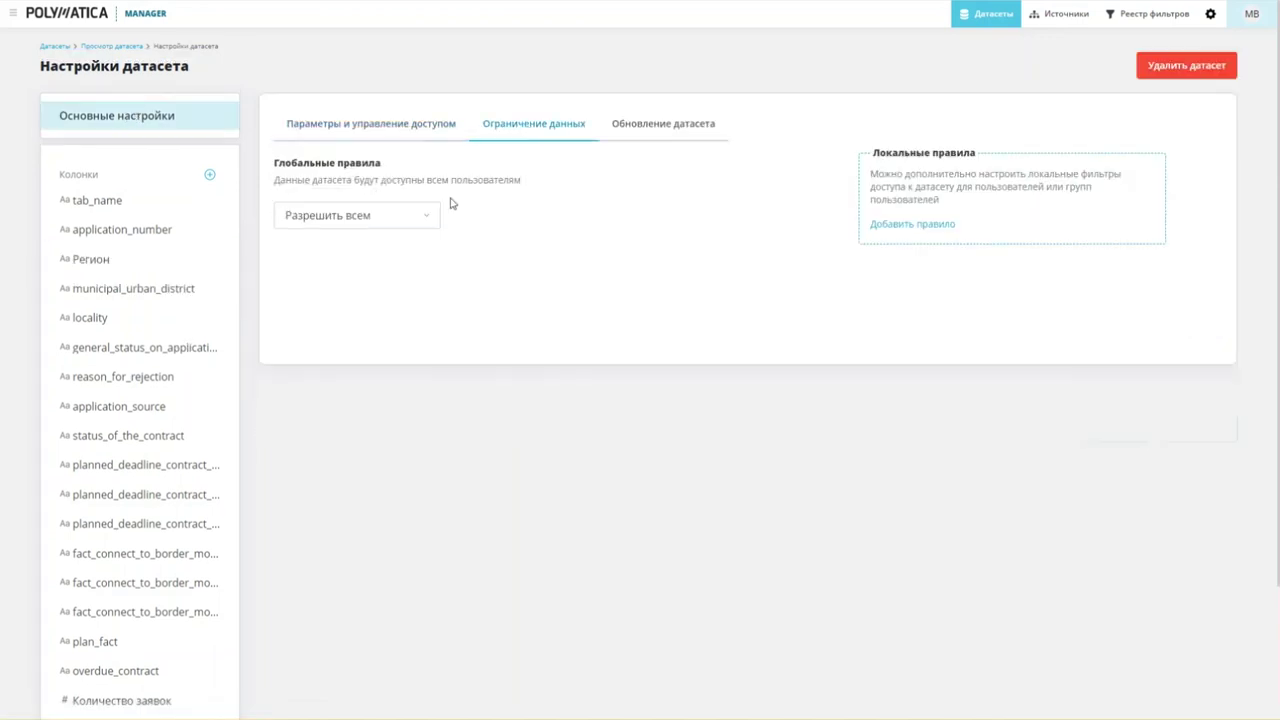
Step: Try out other global data restriction options for the dataset and set the rule back to Разрешить всем
left_click(423, 215)
left_click(362, 274)
left_click(307, 295)
left_click(420, 246)
left_click(737, 551)
left_click(401, 220)
left_click(354, 249)
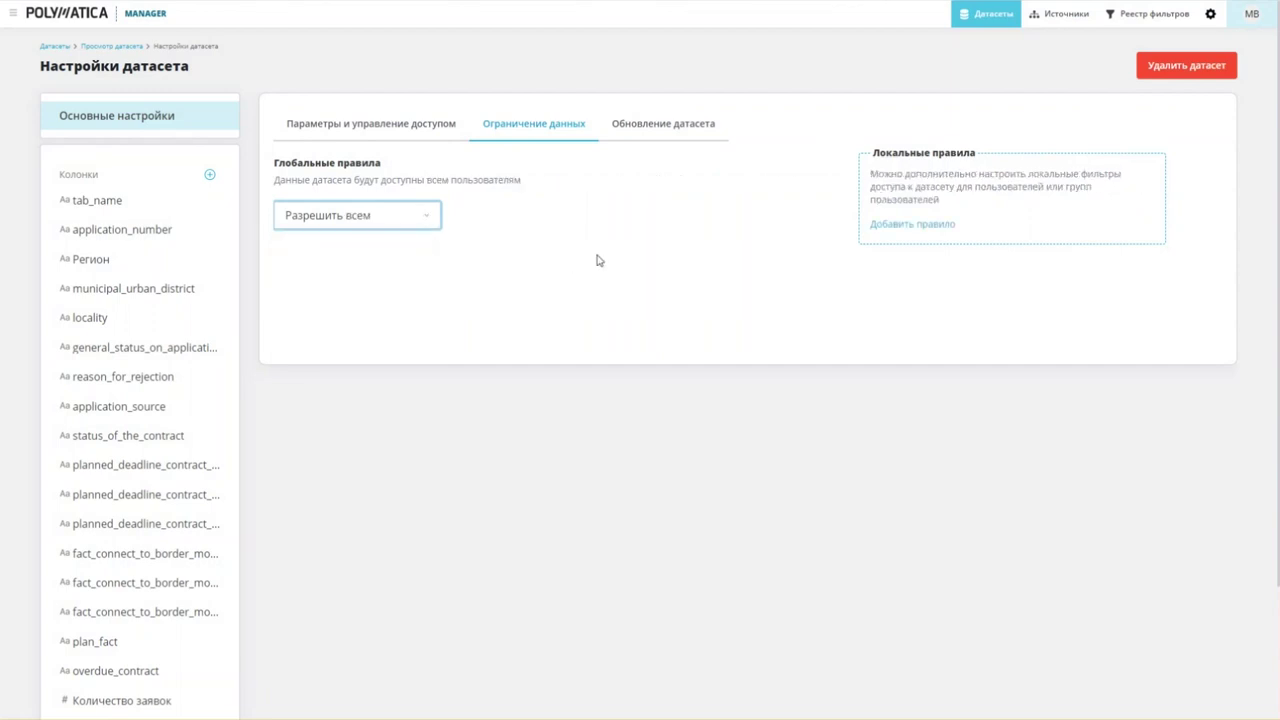
Step: Start a local access rule for the dataset with a filter restricting Регион to "Алтайский край"
left_click(907, 228)
left_click(531, 368)
left_click(522, 362)
left_click(549, 427)
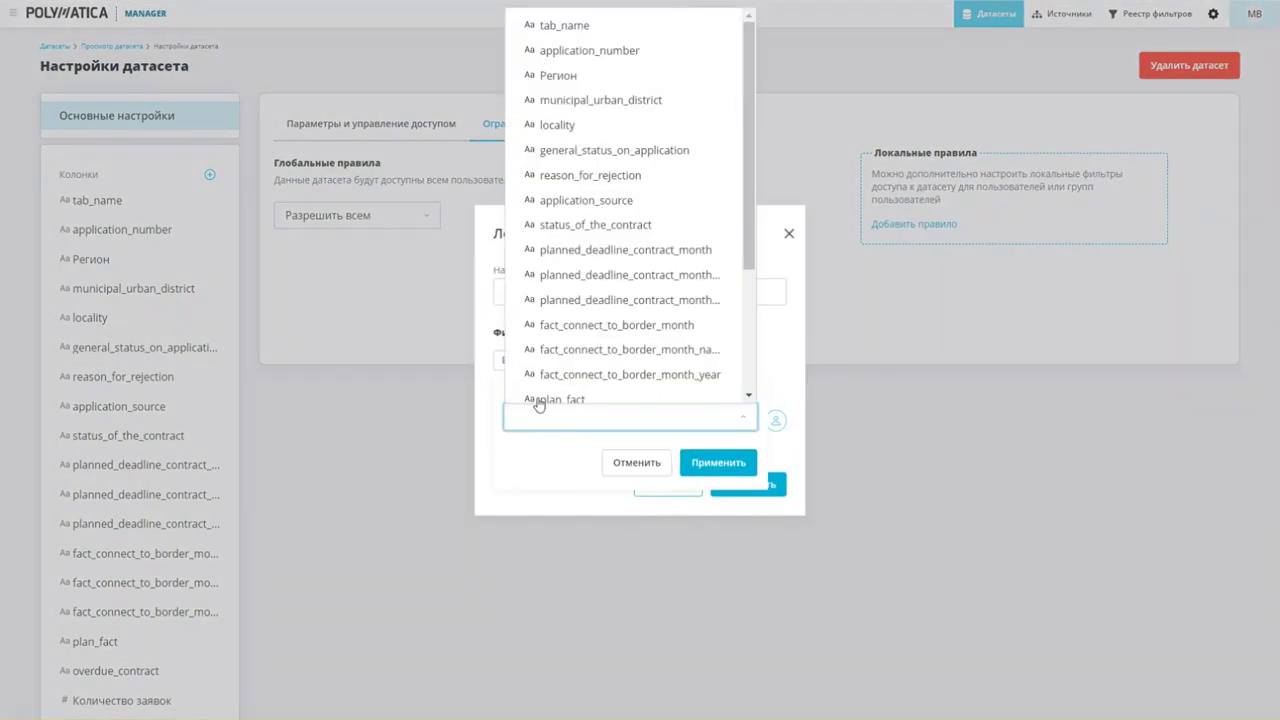
left_click(592, 74)
left_click(585, 473)
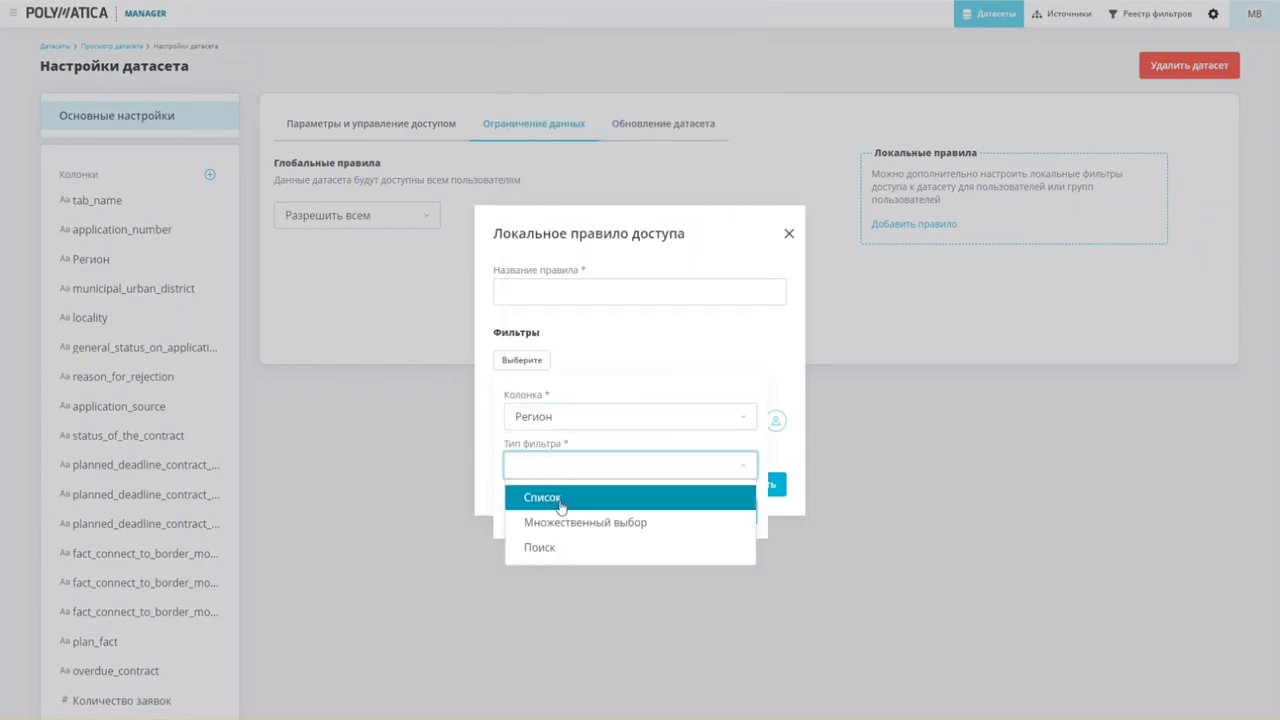
left_click(556, 496)
left_click(562, 518)
left_click(542, 546)
left_click(559, 596)
left_click(714, 609)
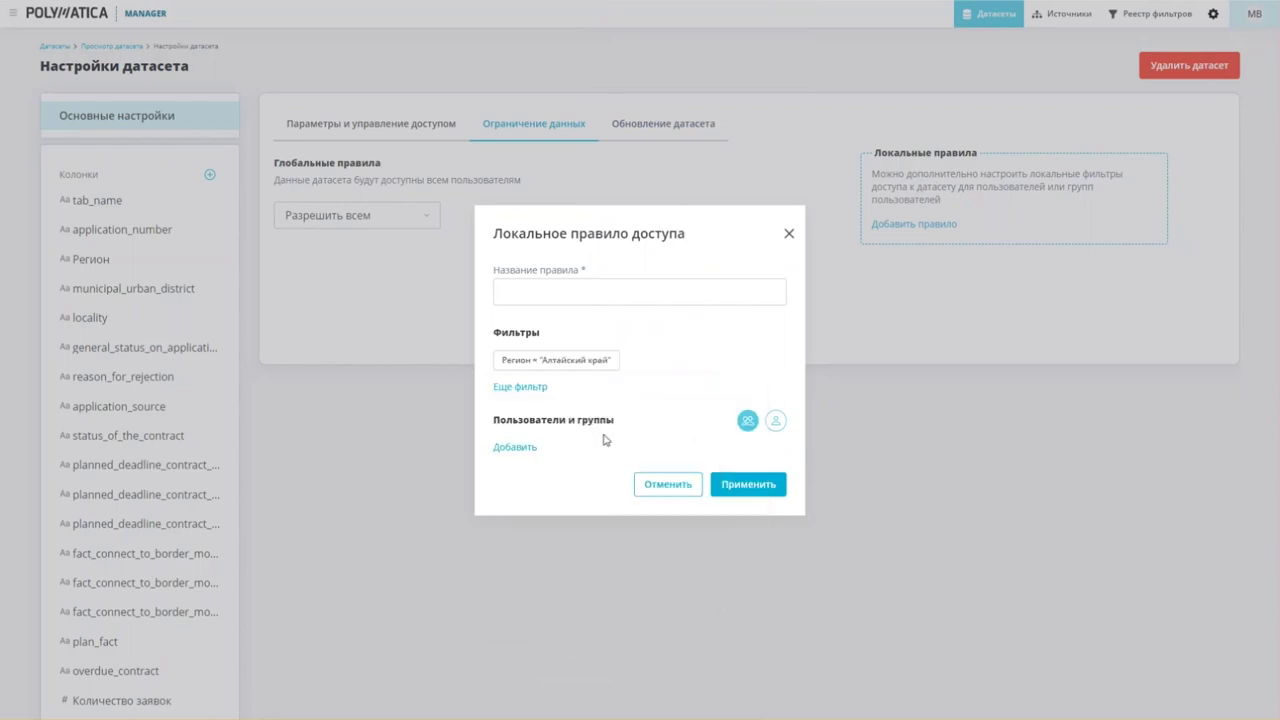
Step: Assign Тестовая группа to the local access rule, name the rule Регион and apply it
left_click(530, 451)
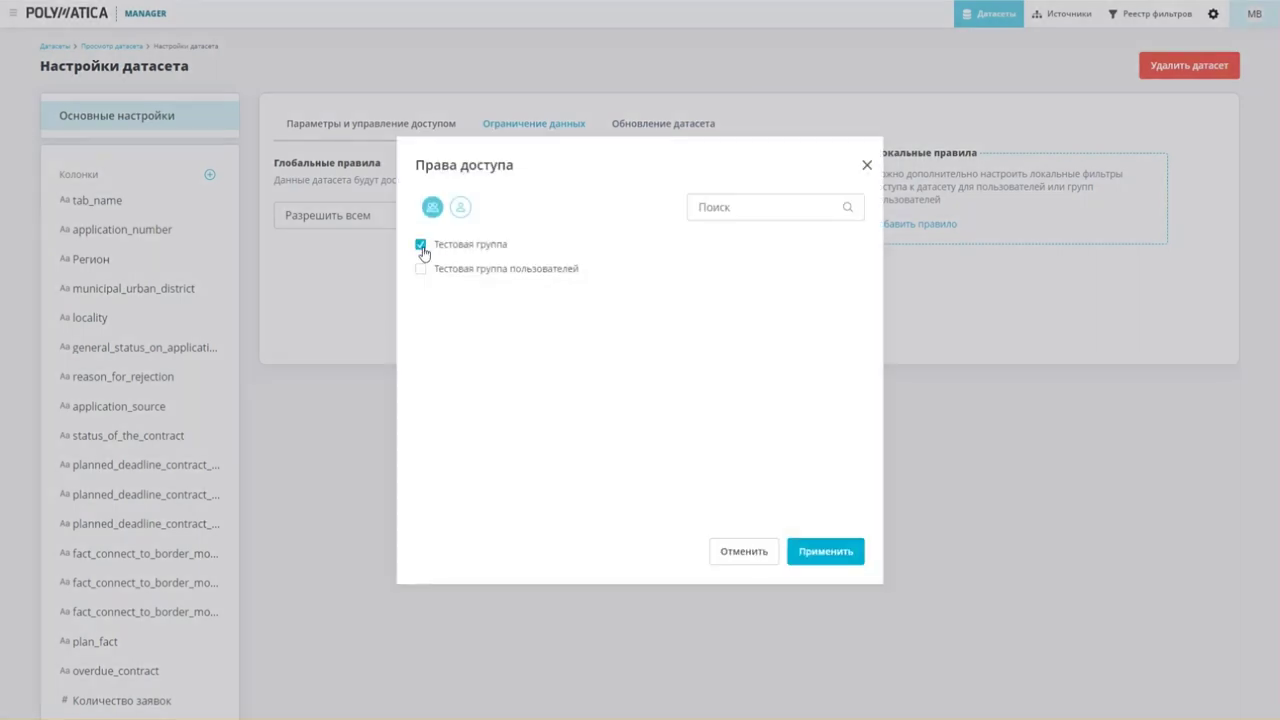
left_click(816, 553)
left_click(587, 277)
type("Регион")
left_click(748, 501)
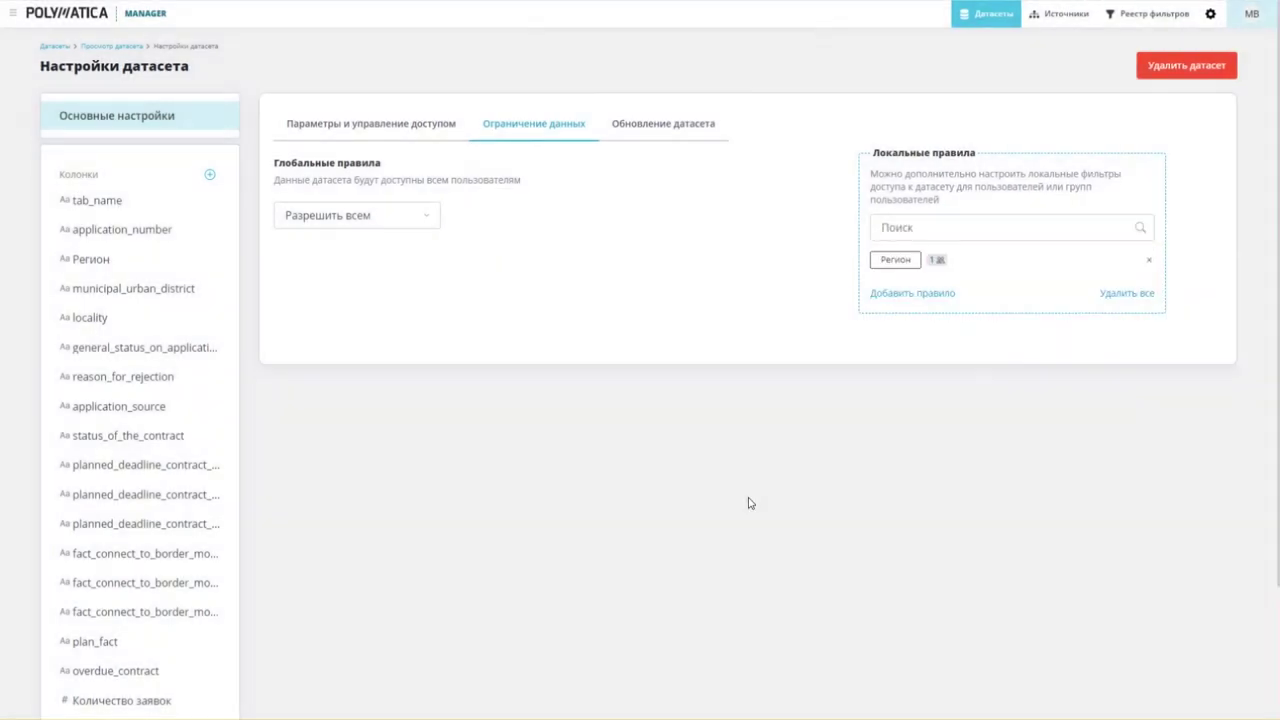
Step: Turn on auto-update for the dataset to view its schedule options, and cancel the change
left_click(668, 127)
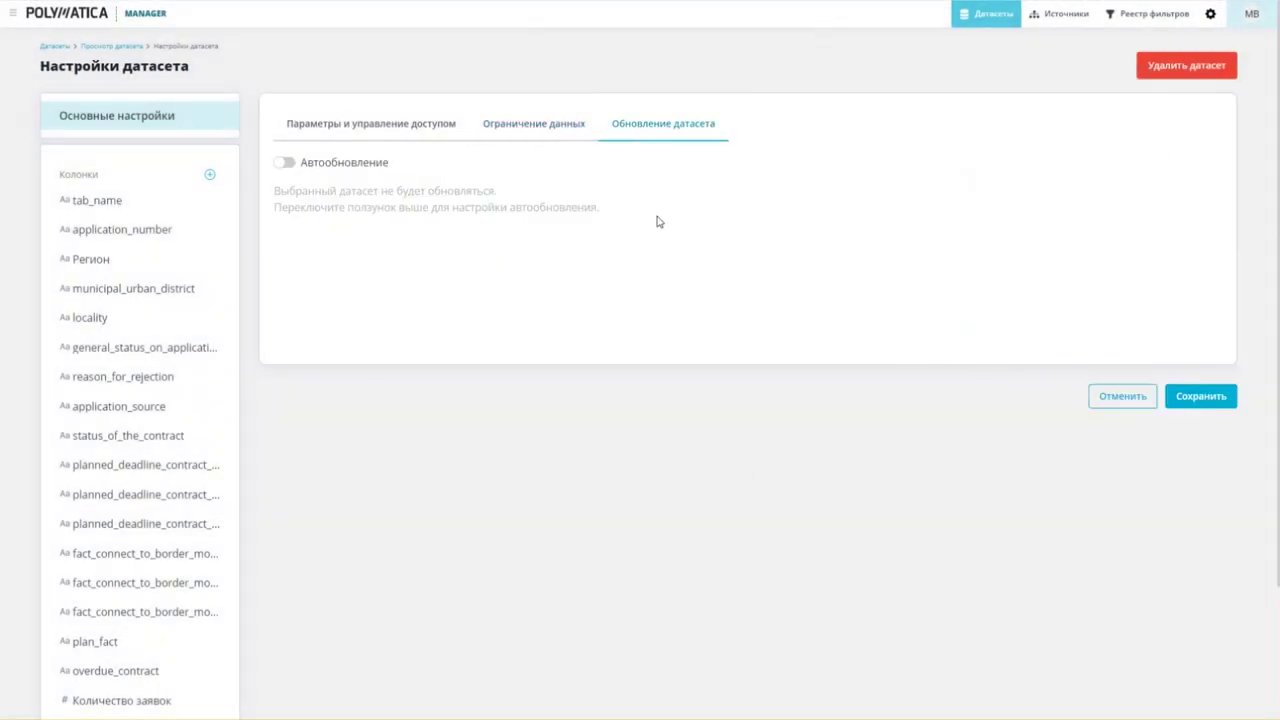
left_click(285, 162)
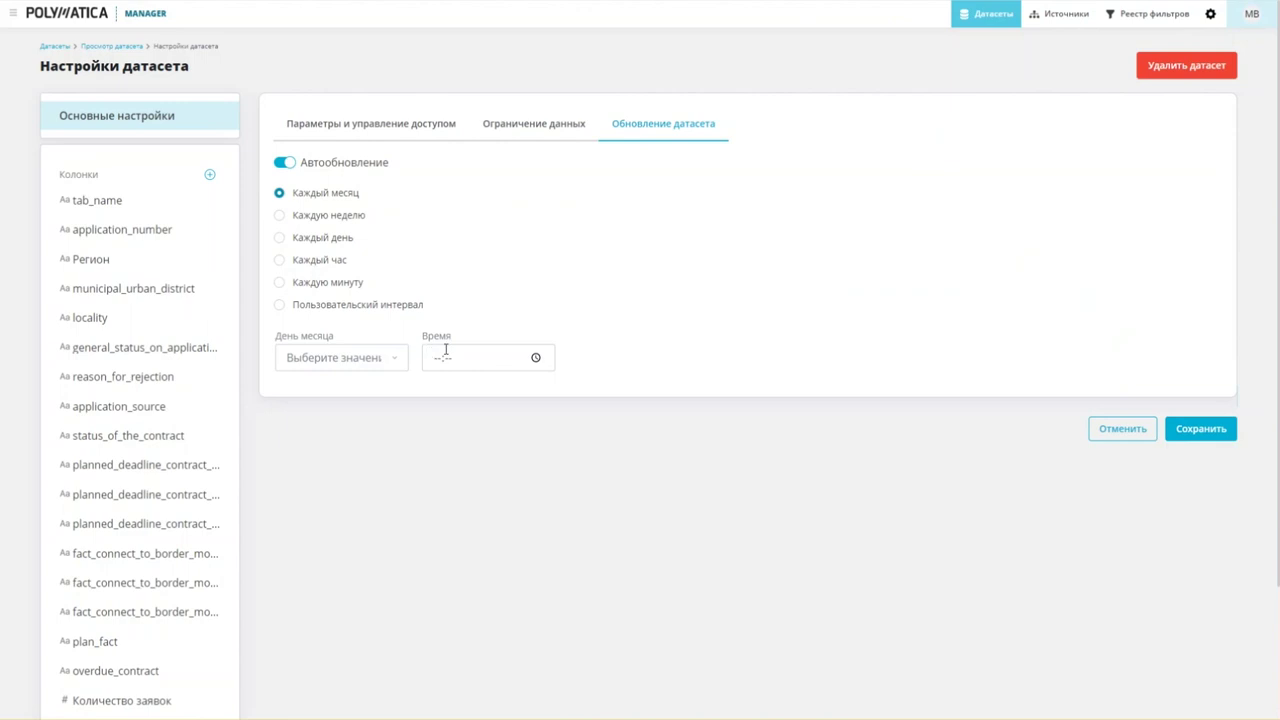
left_click(1122, 428)
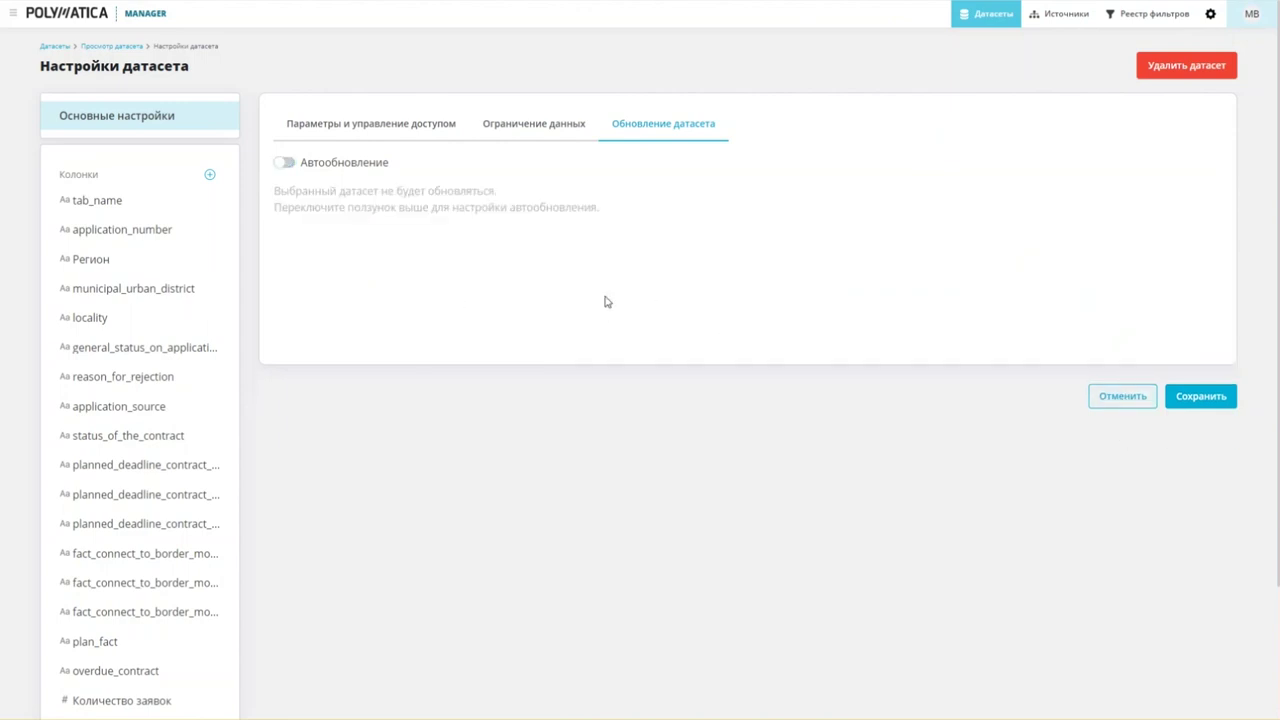
Step: Return to the dataset's data view and open the user administration page
left_click(112, 47)
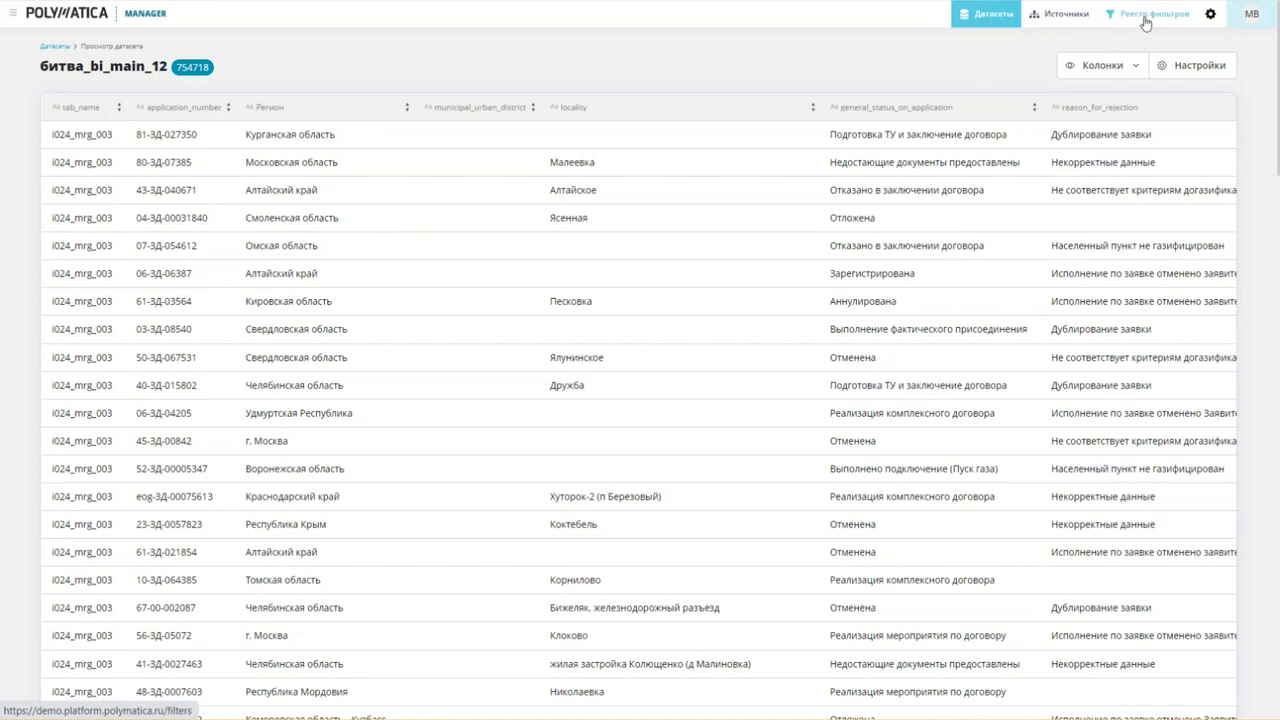
left_click(1208, 14)
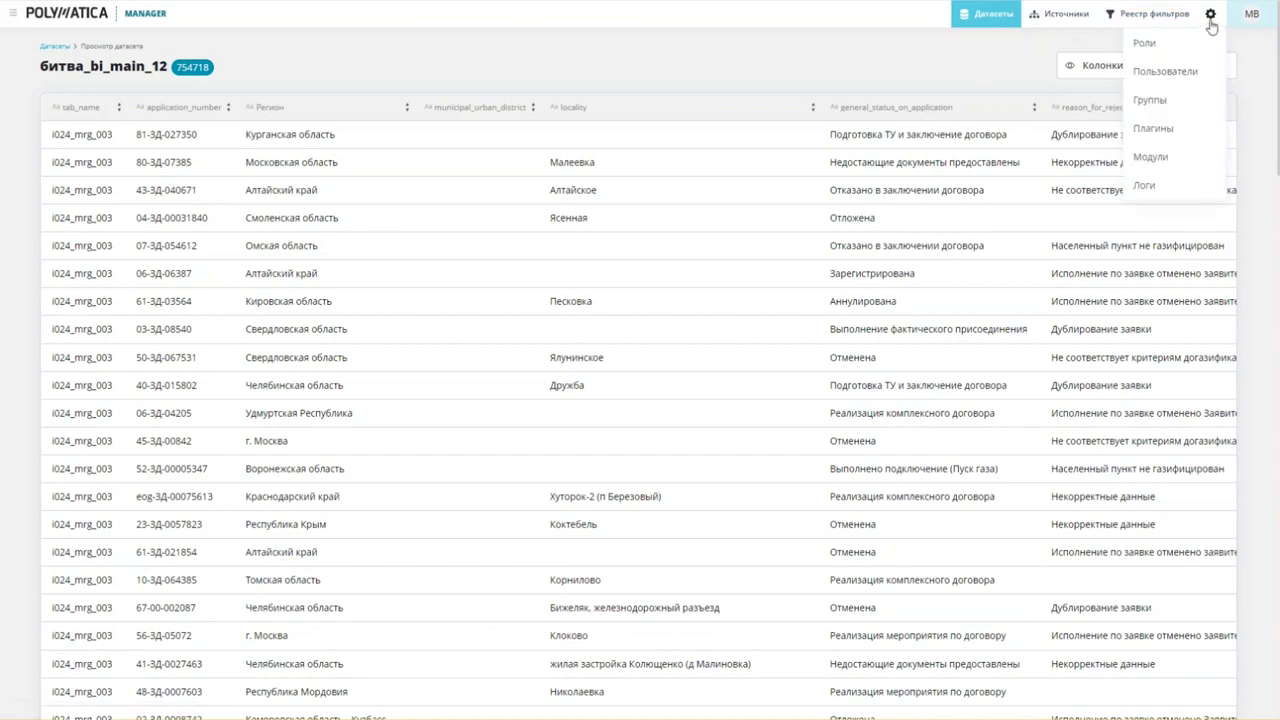
left_click(1164, 74)
Step: Switch to Polymatica Dashboard, open the Битва BI theme from the theme list and examine its palette, CSS and JavaScript
mouse_move(746, 109)
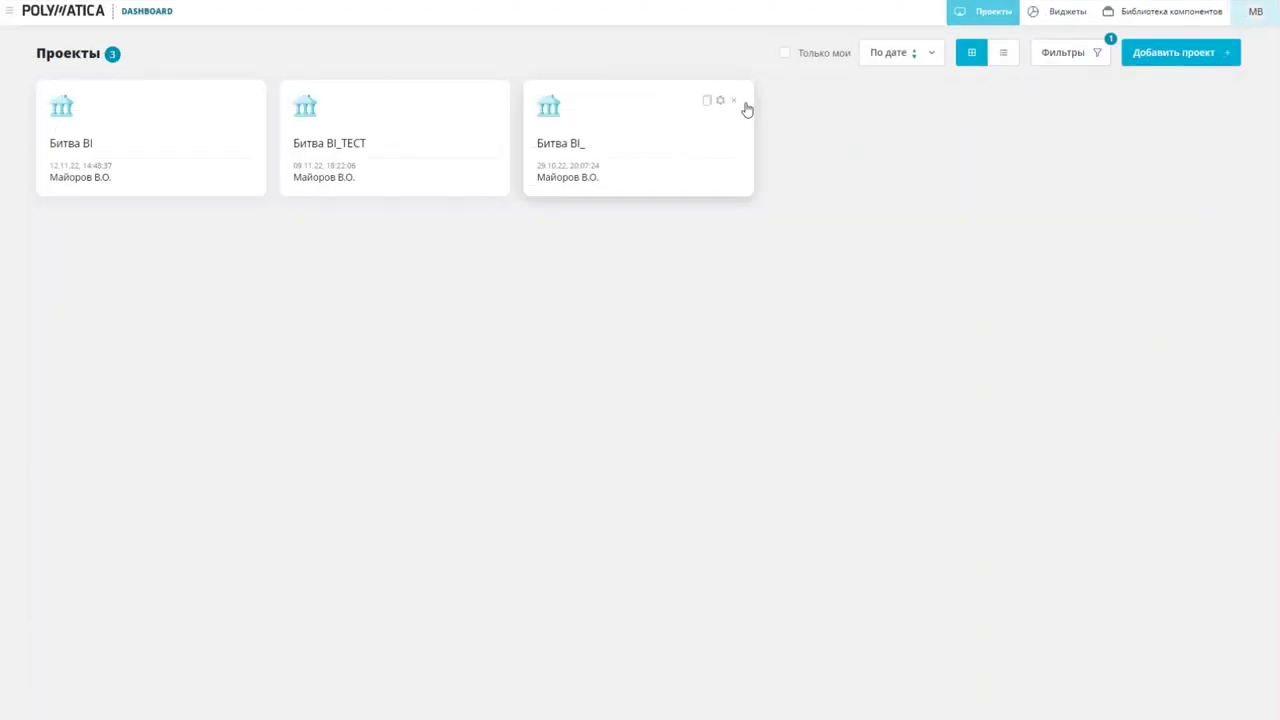
mouse_move(1169, 20)
right_click(1152, 77)
left_click(1150, 74)
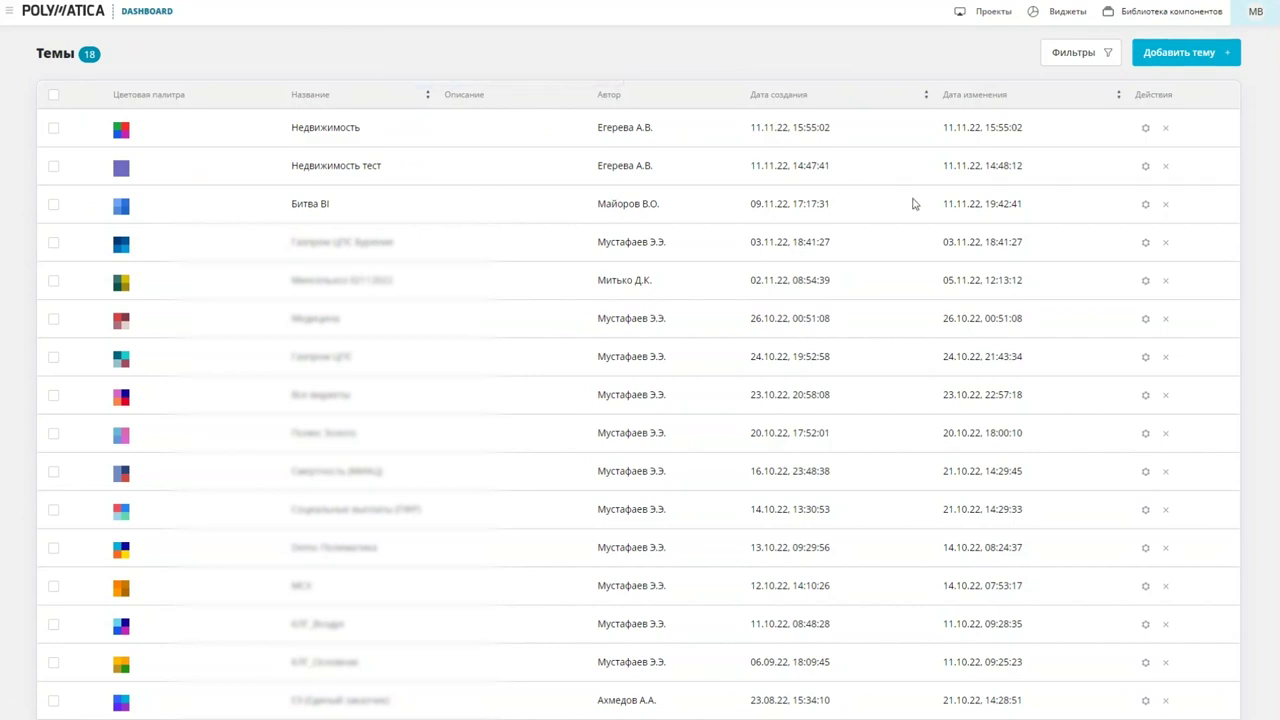
left_click(1143, 206)
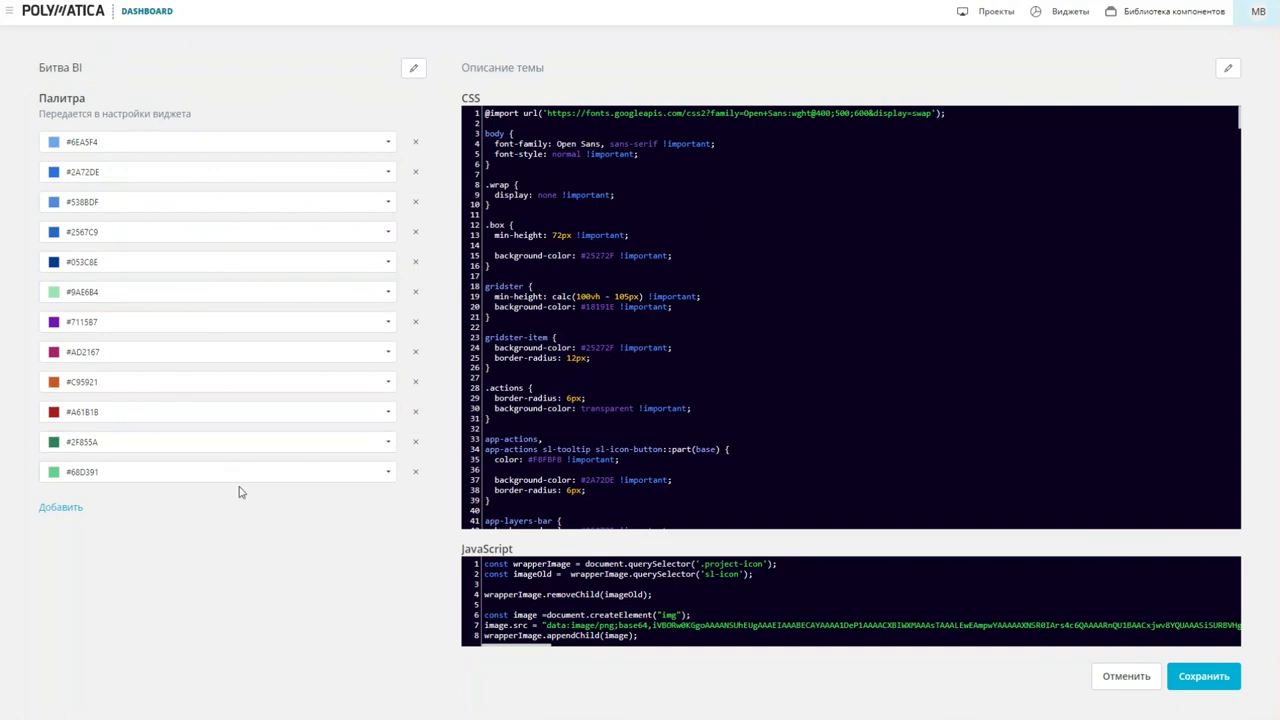
scroll(614, 277, "down", 10)
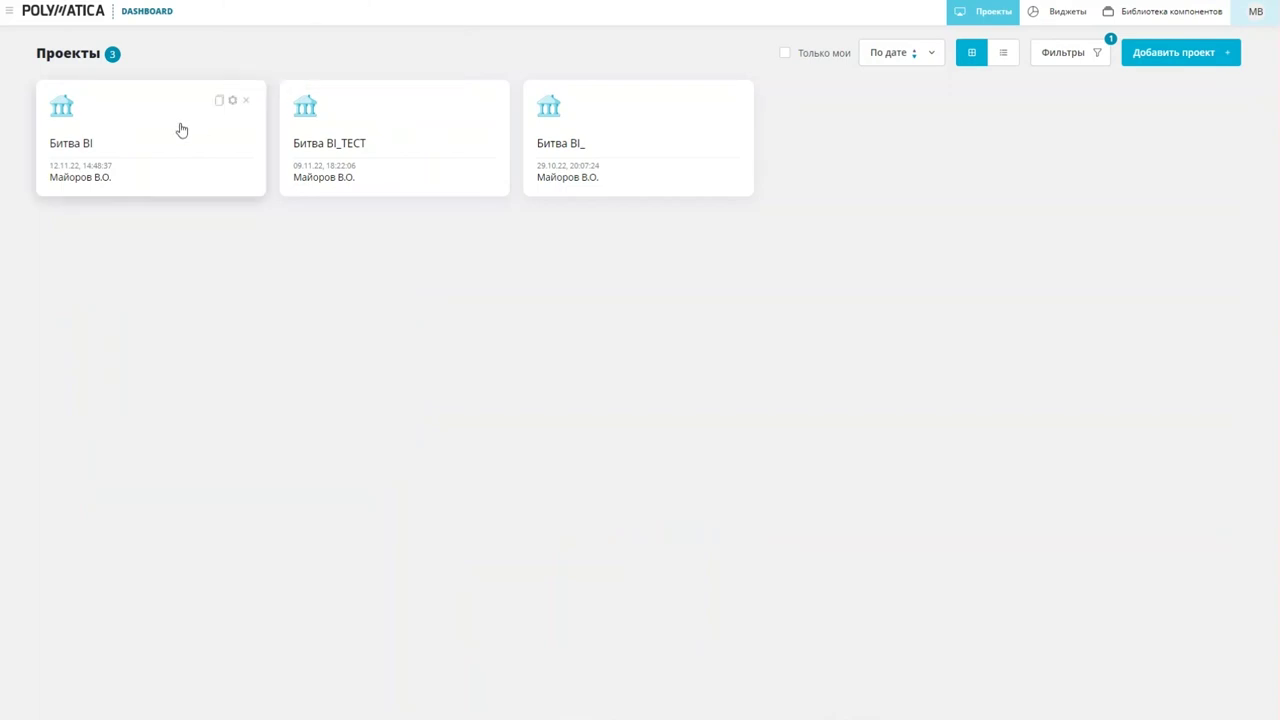
Step: Open the Битва BI project for editing and start a new widget in it
left_click(164, 133)
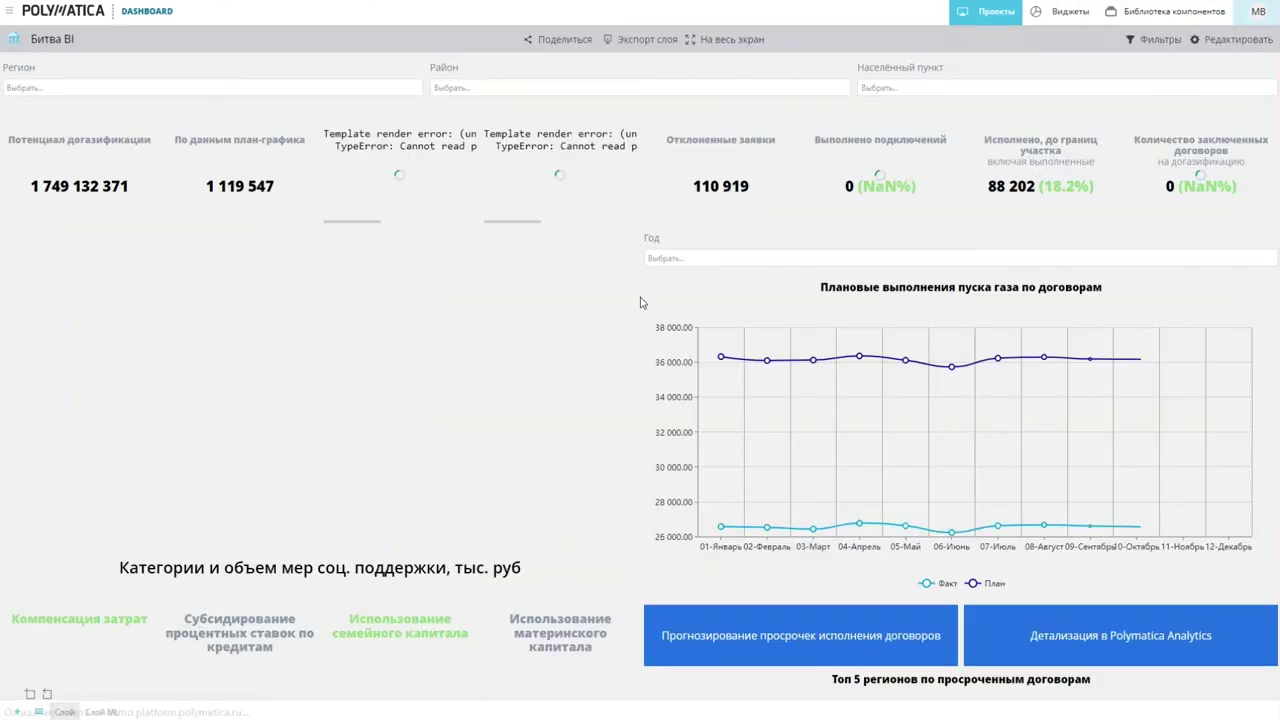
left_click(1219, 45)
left_click(1268, 152)
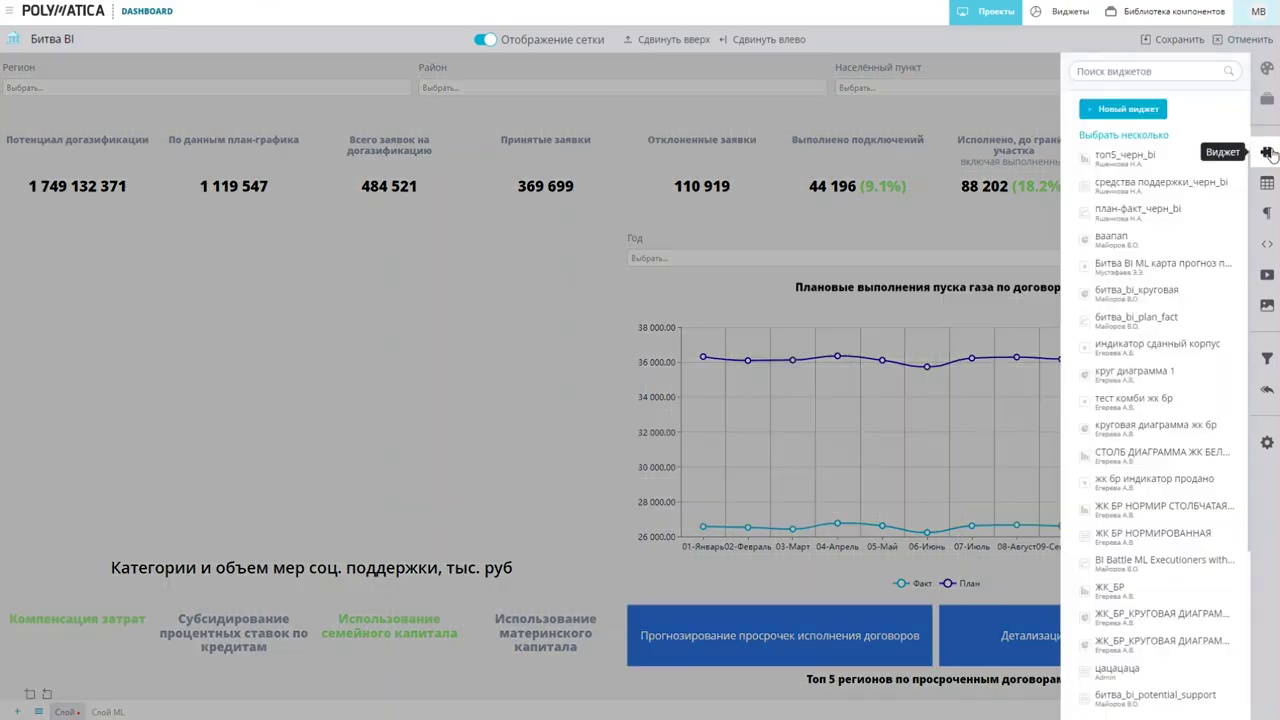
left_click(1108, 110)
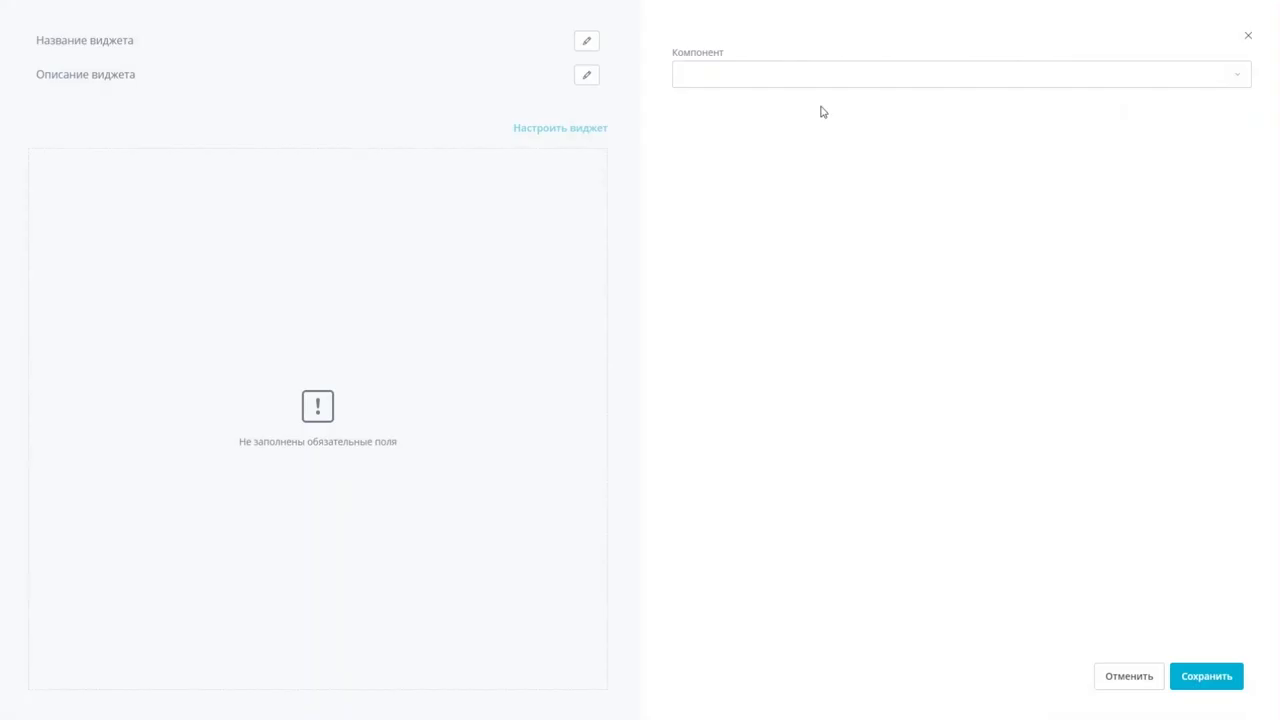
Step: Set the new widget's component to Круговая диаграмма and its dataset to битва_bi_main_final
left_click(740, 80)
type("кр")
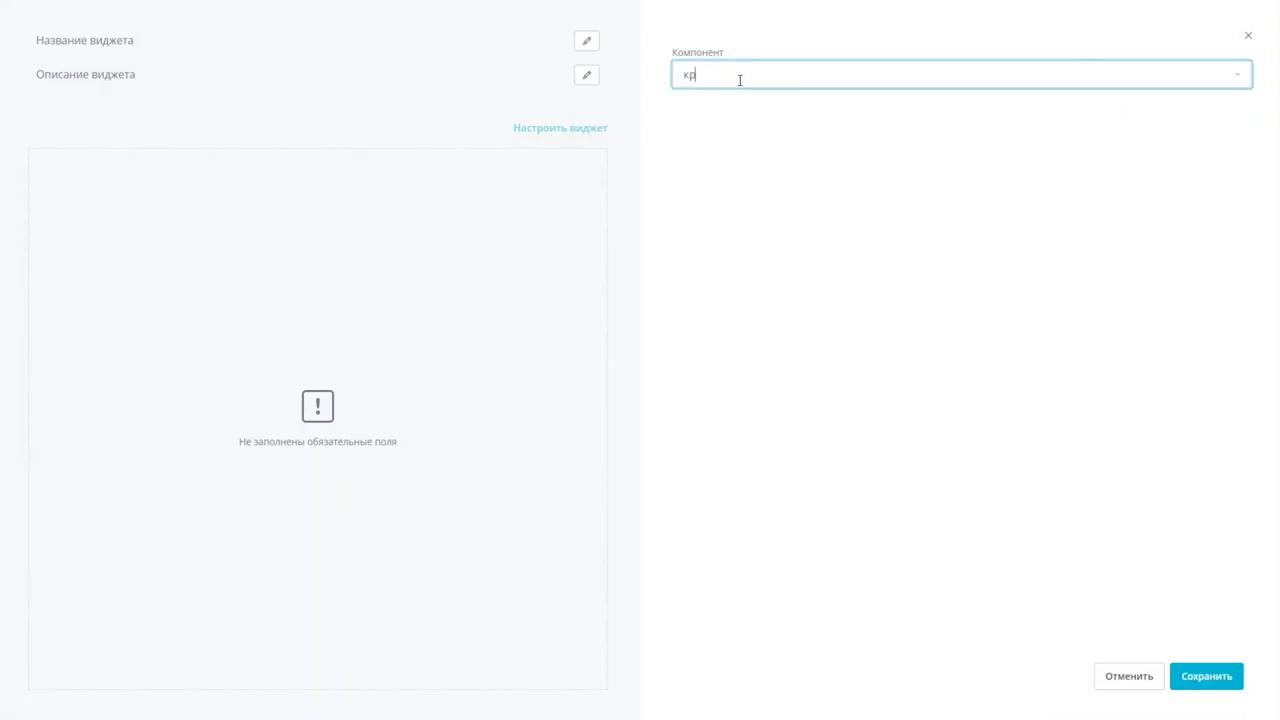
left_click(759, 106)
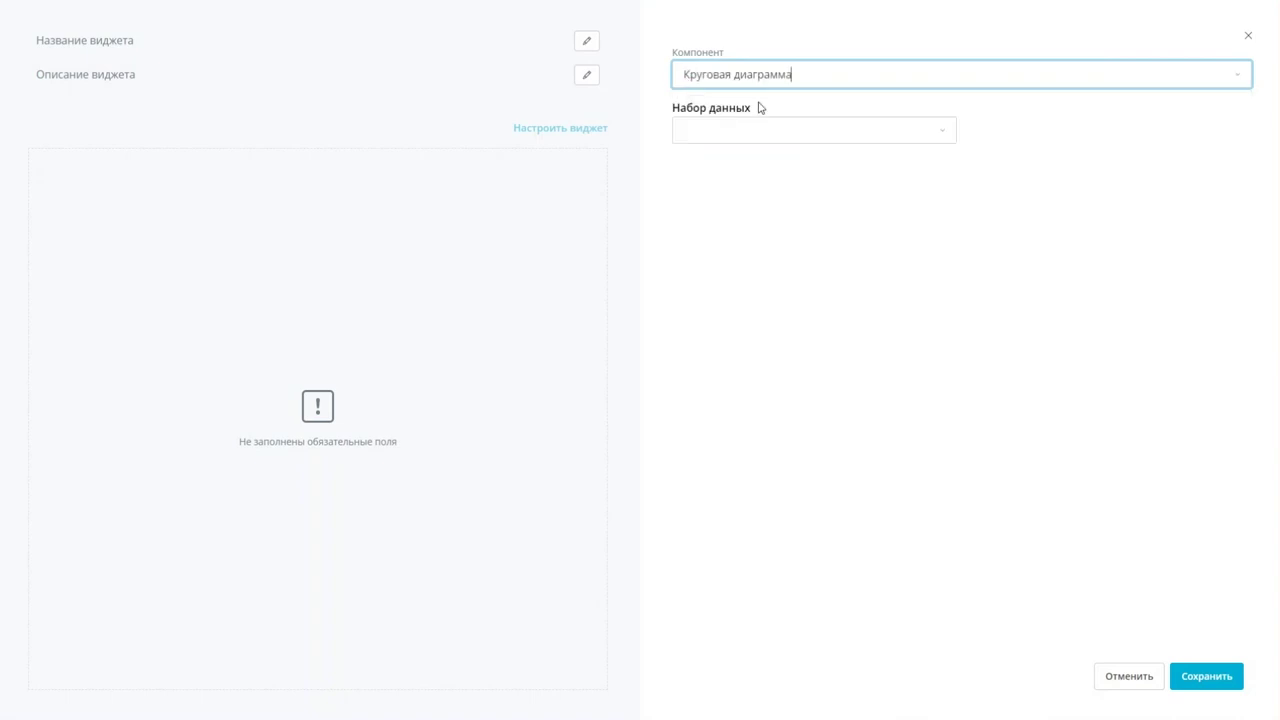
left_click(749, 133)
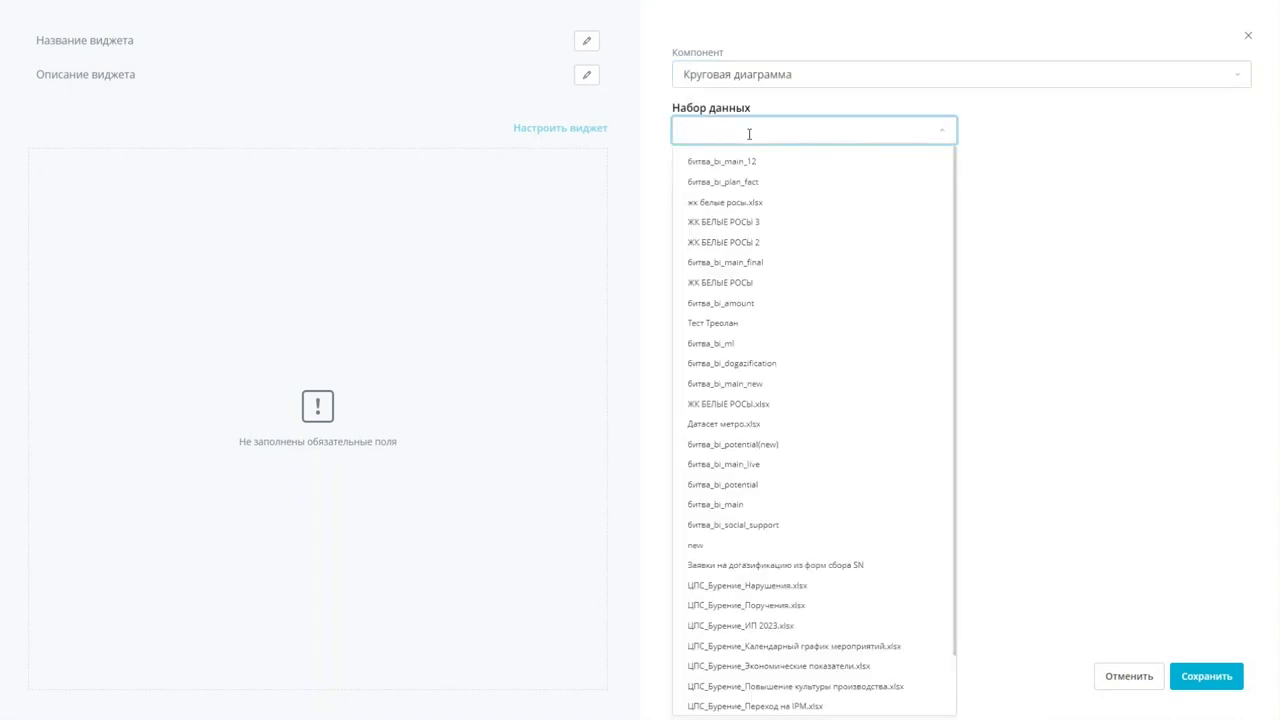
left_click(743, 262)
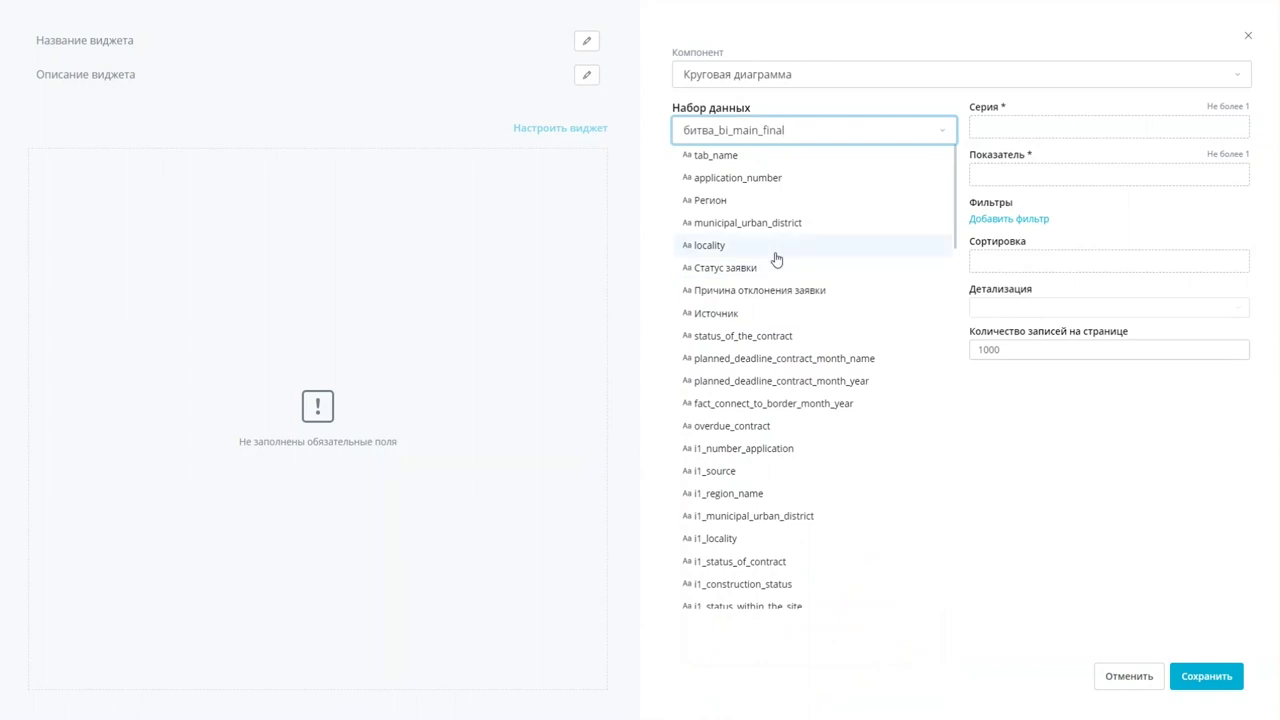
Step: Assign Статус заявки as the pie chart's series and add Причина отклонения заявки and Источник as drill-down levels
left_click_drag(749, 266, 985, 127)
left_click_drag(760, 294, 1107, 360)
left_click_drag(728, 316, 1107, 377)
Step: Assign Количество заявок as the pie chart's indicator and sort the chart by the same field
scroll(780, 423, "down", 10)
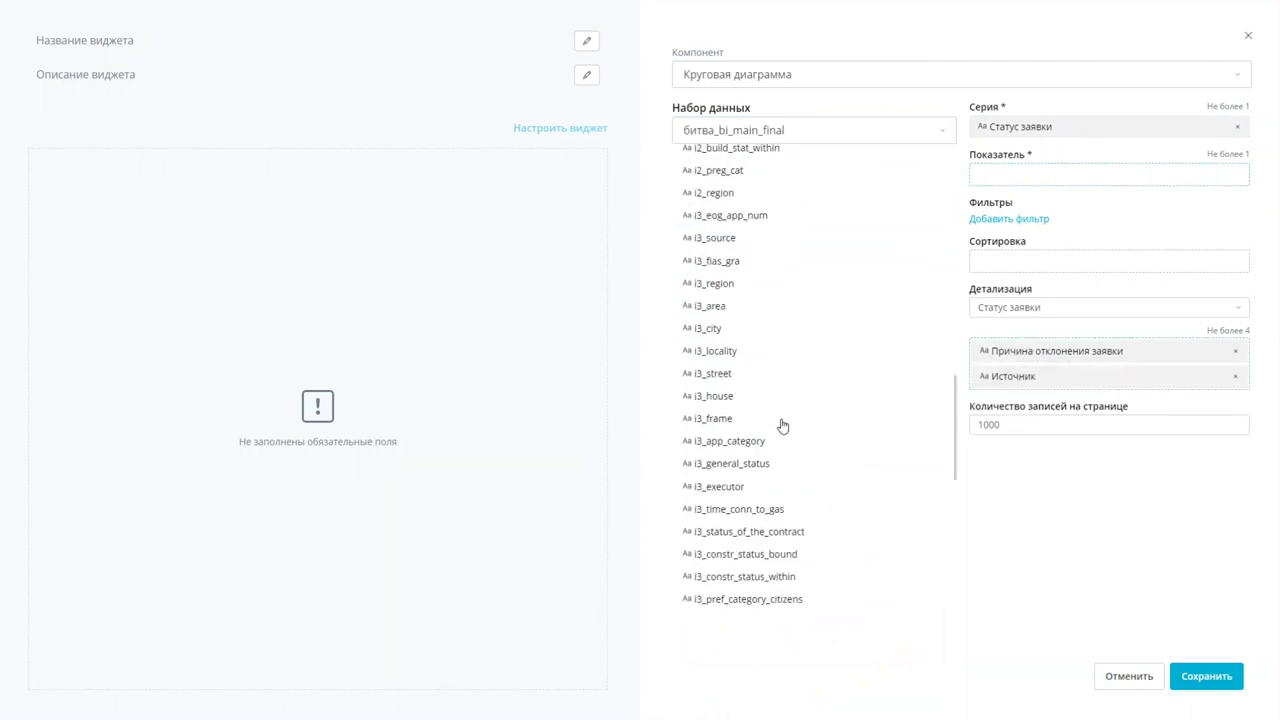
left_click_drag(760, 417, 1068, 170)
left_click_drag(760, 411, 1070, 262)
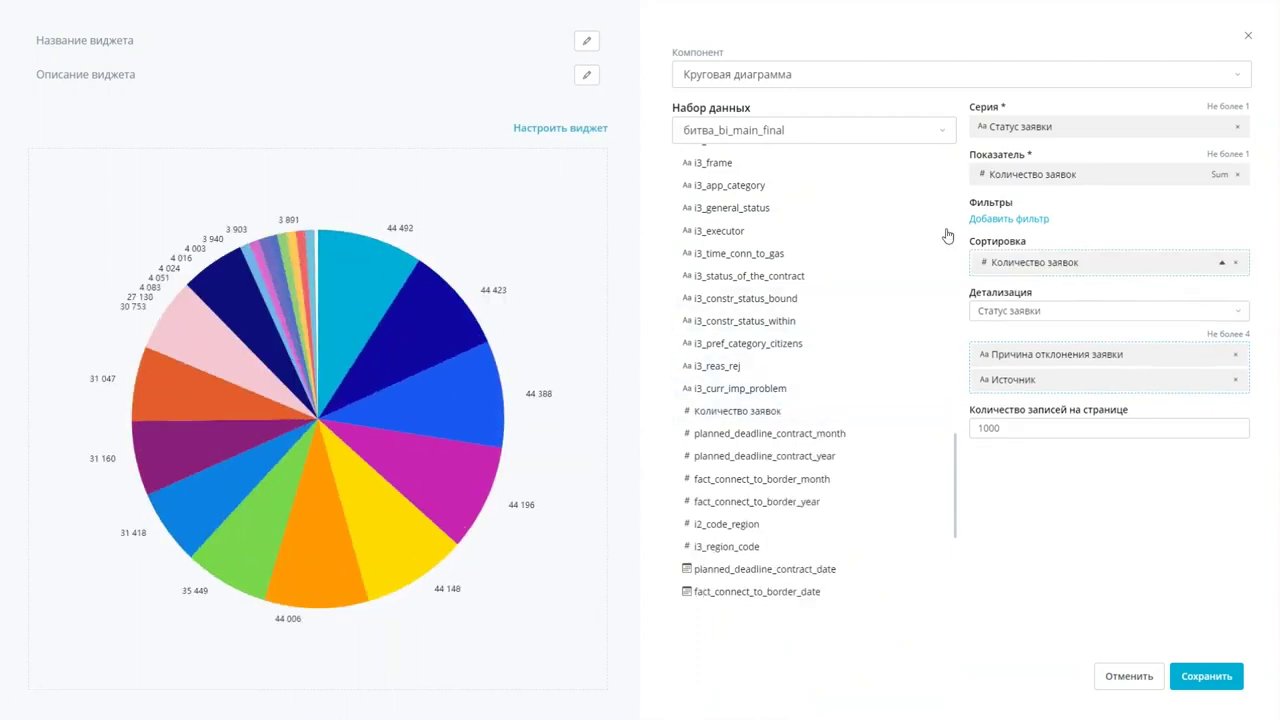
Step: Open the pie chart's visualization settings and name the widget Структура заявок
left_click(584, 133)
left_click(586, 44)
type("Структура заявок")
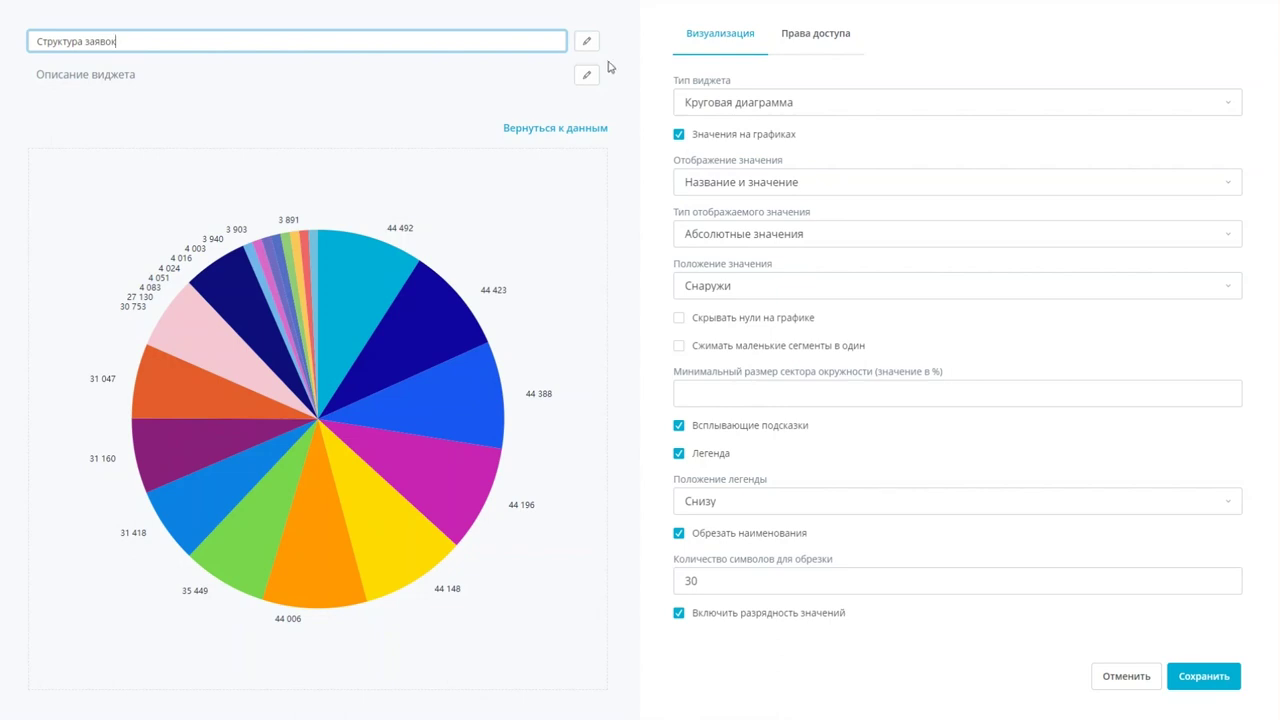
Step: Set the widget type to Донат and show its labels as Значение with Относительные значения
left_click(613, 68)
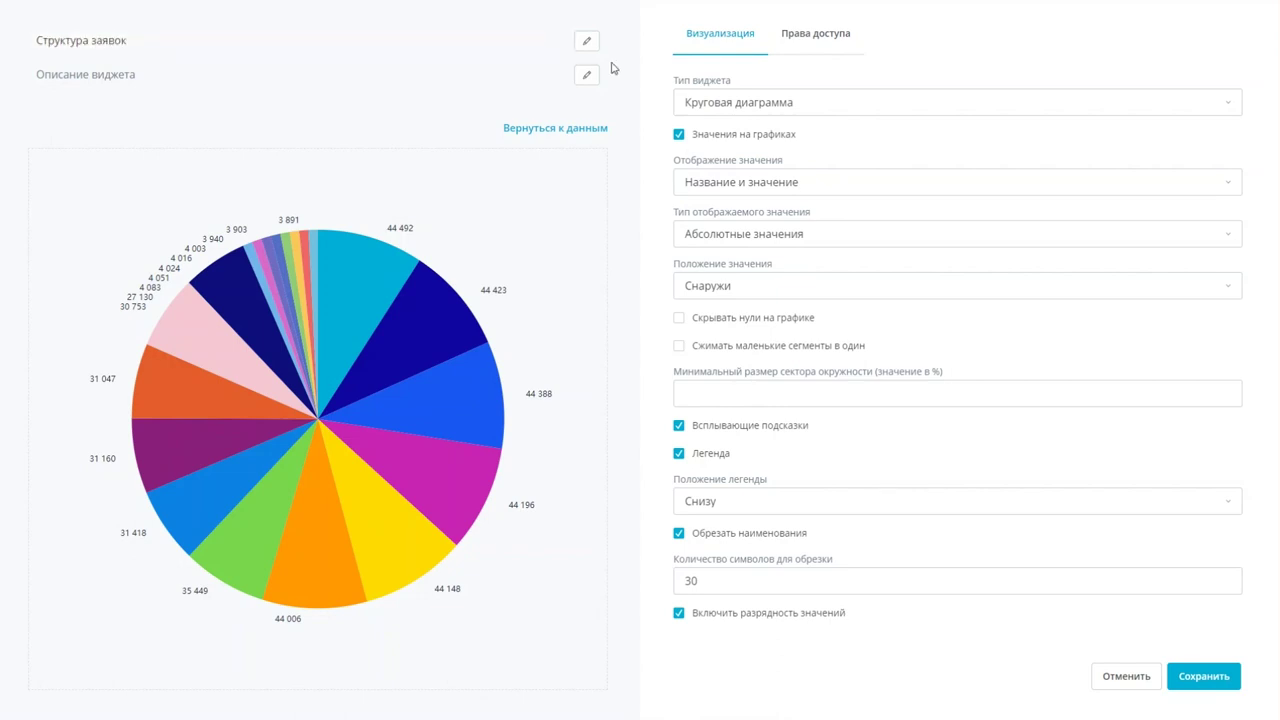
left_click(790, 104)
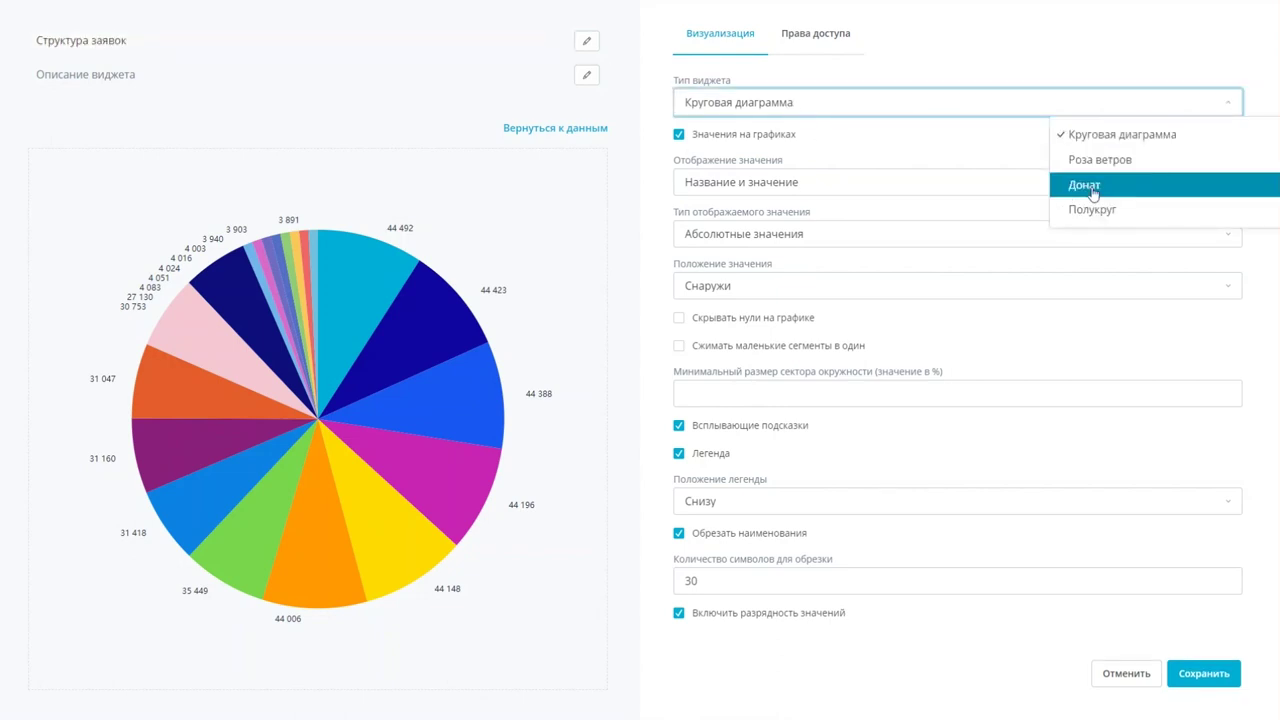
left_click(1060, 184)
left_click(832, 192)
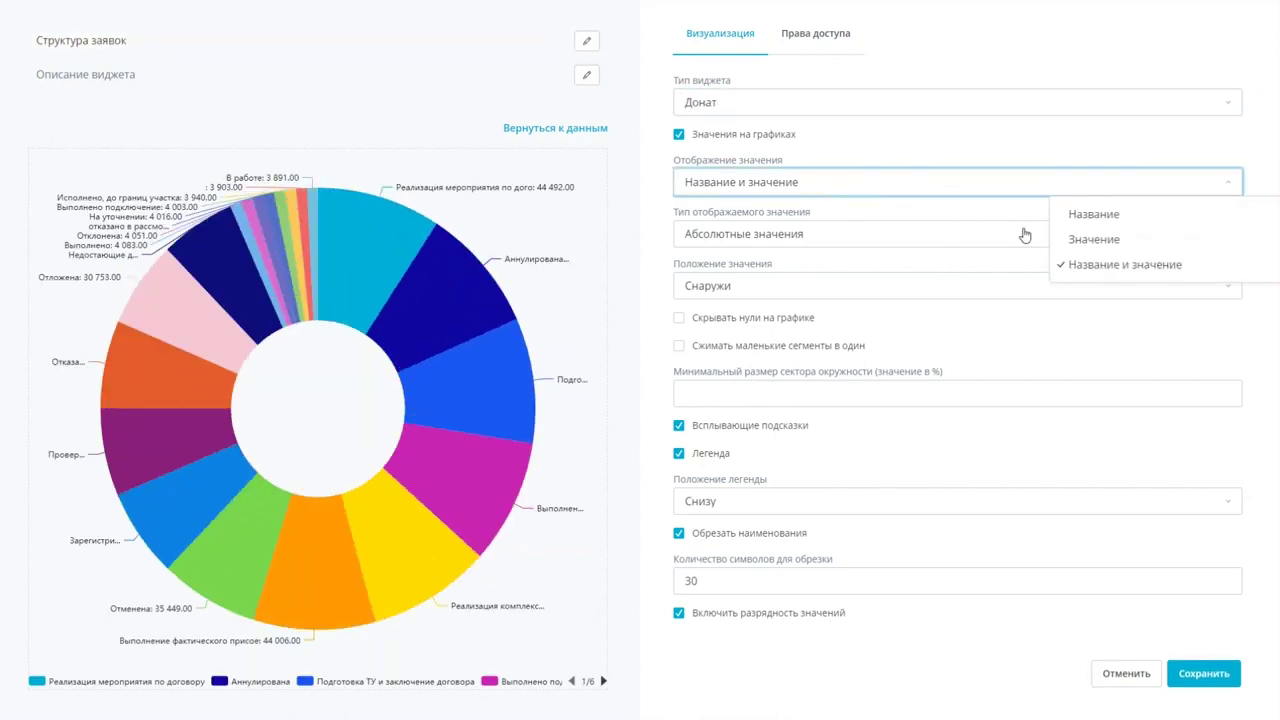
left_click(1082, 243)
left_click(892, 238)
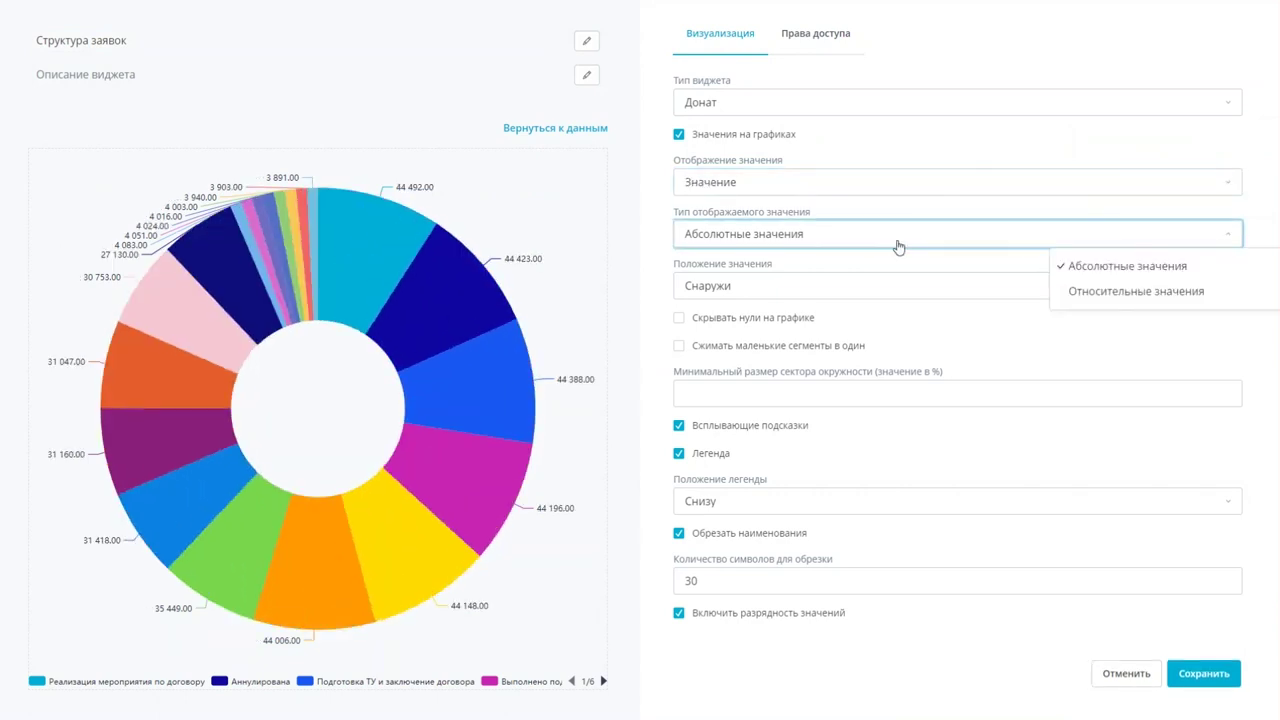
left_click(1086, 293)
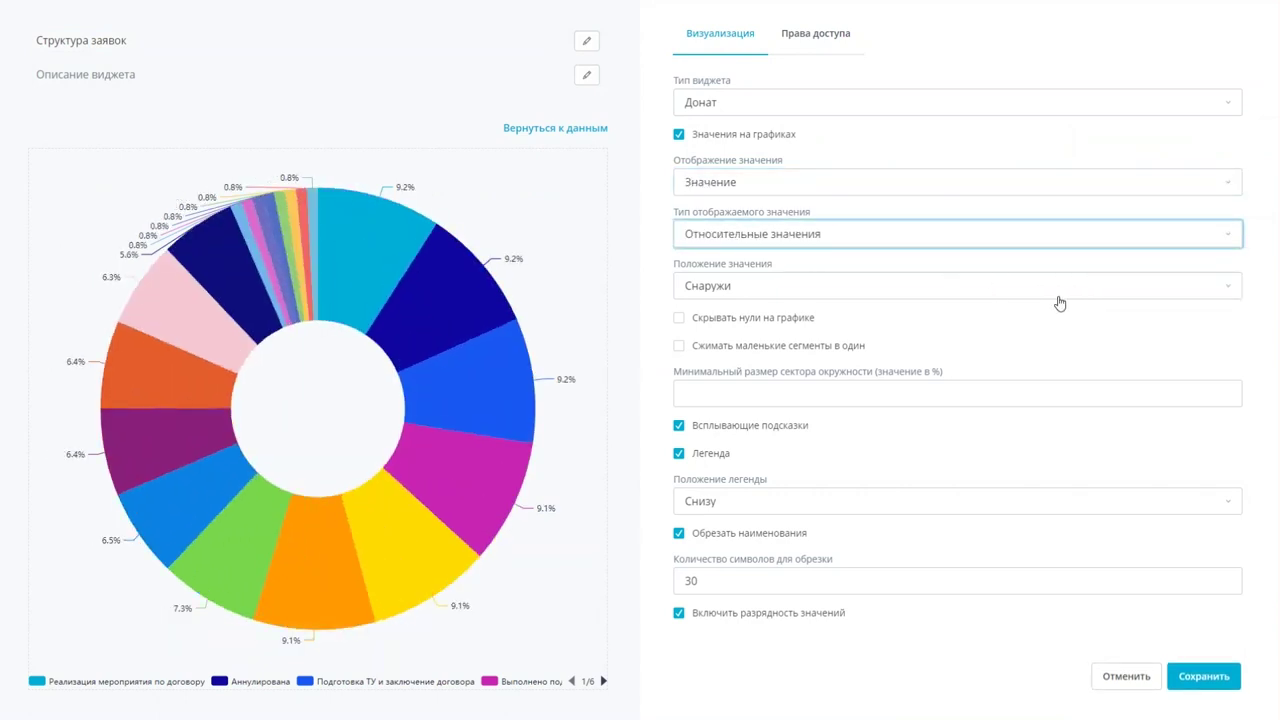
Step: Set the minimum sector size to 3% and enable merging small segments into one
left_click(704, 387)
type("3")
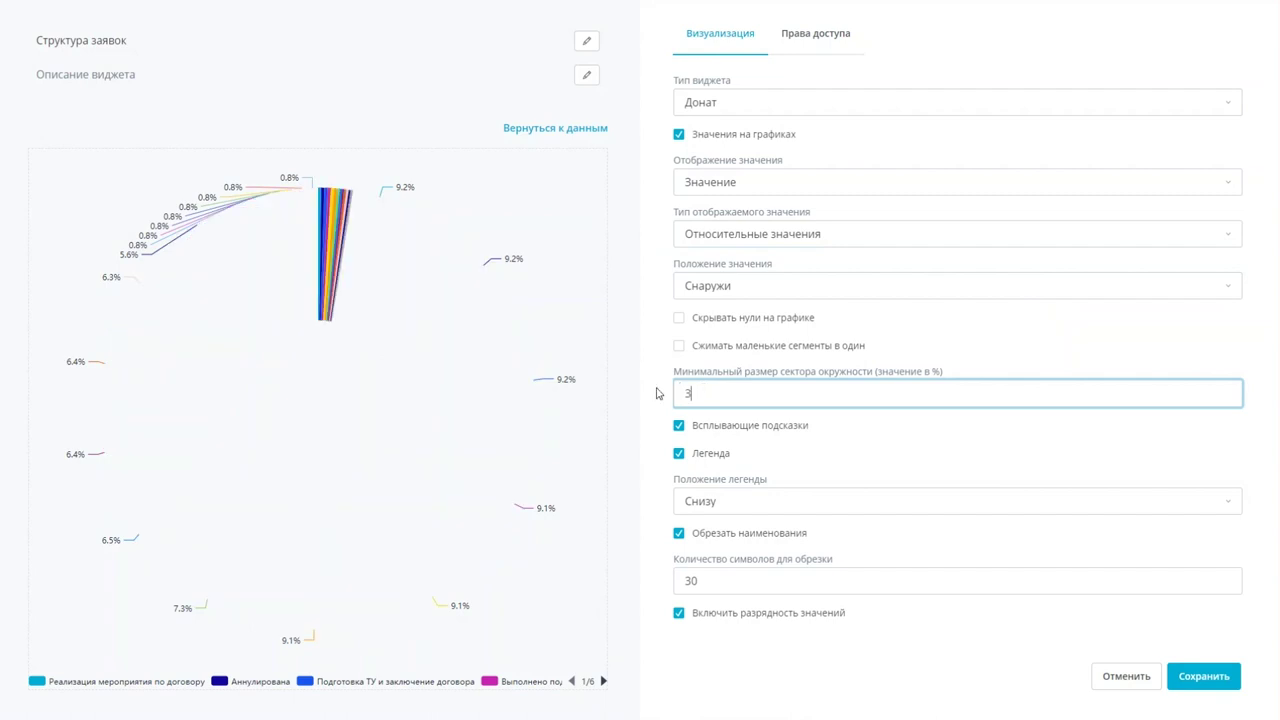
left_click(679, 347)
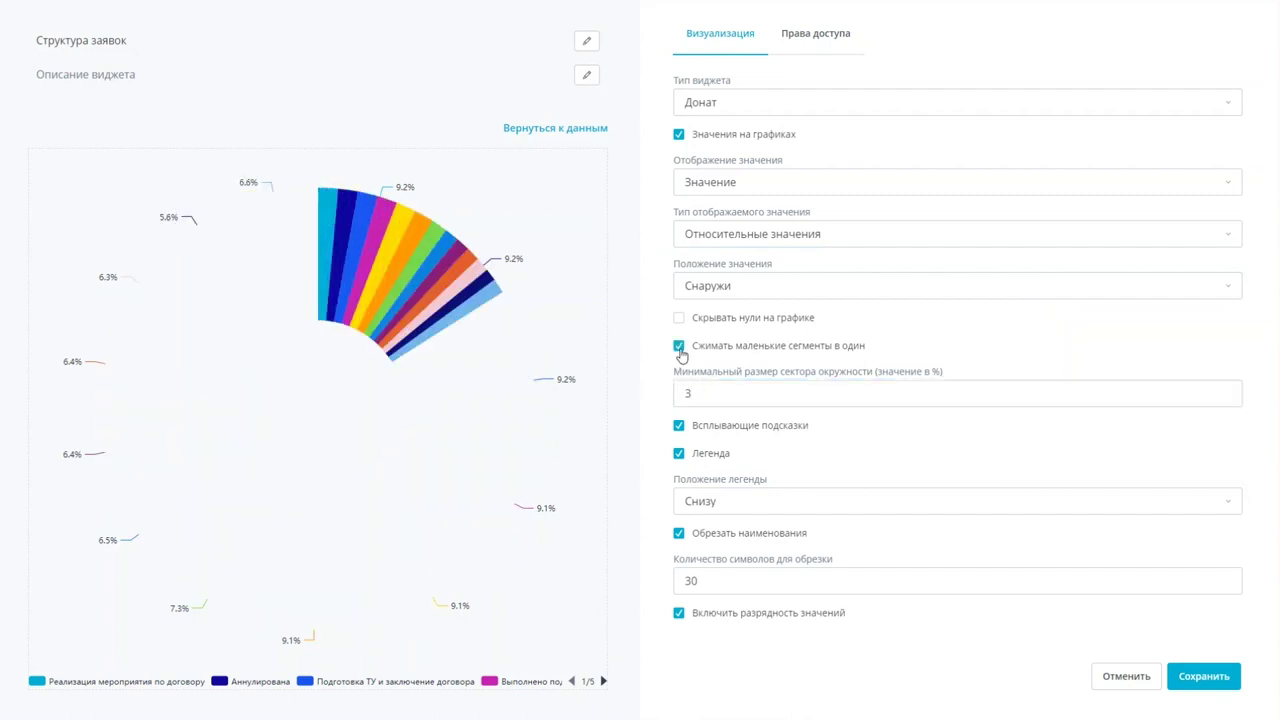
Step: Set the legend position to Слева and save the widget
scroll(662, 373, "down", 1)
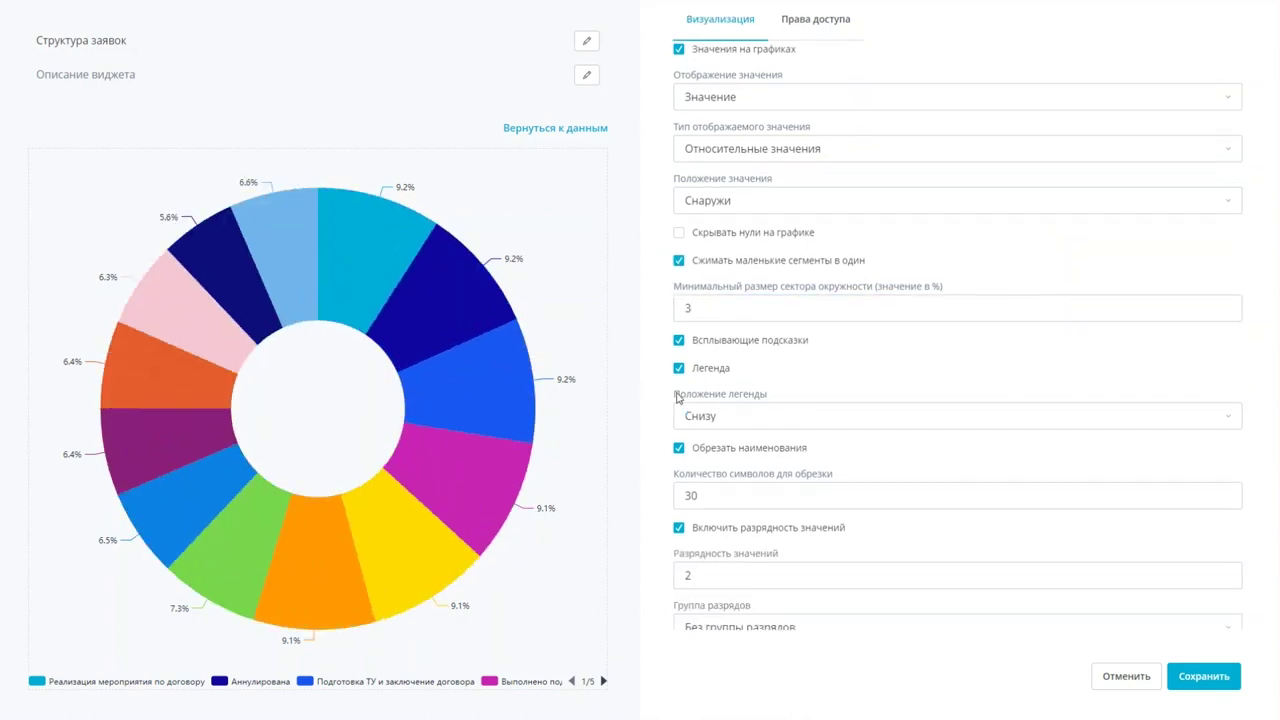
left_click(718, 416)
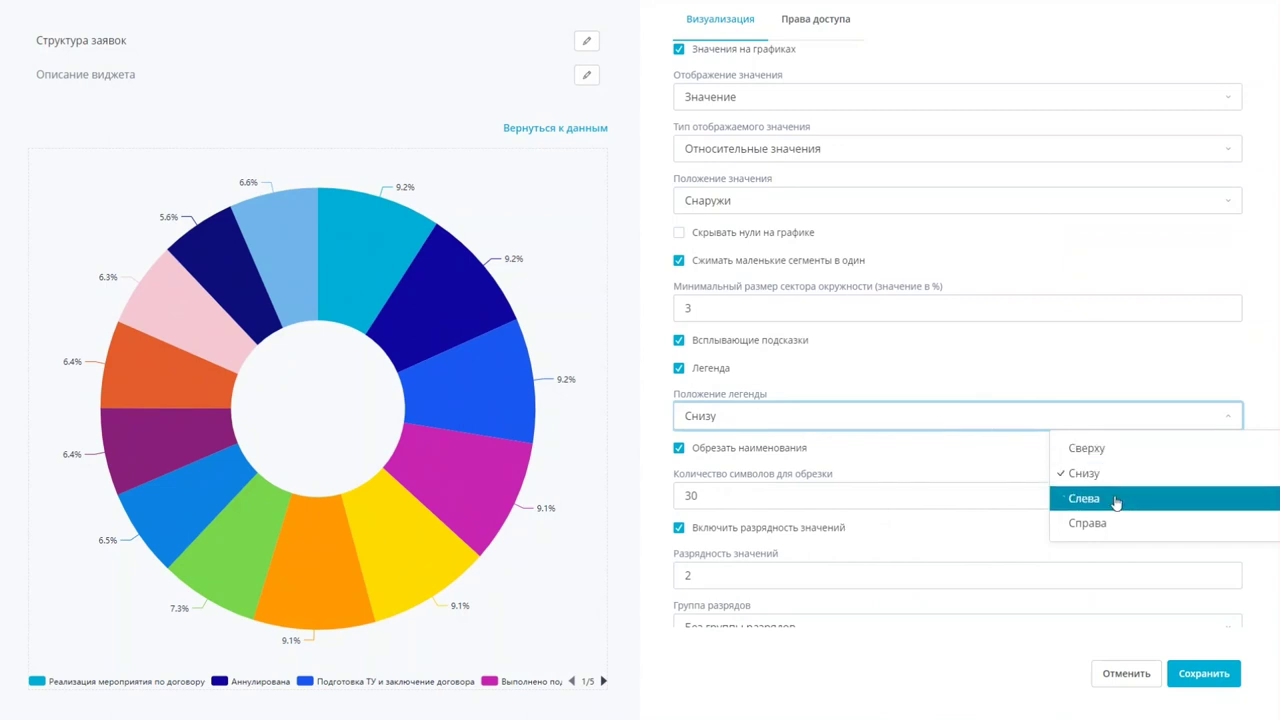
left_click(1113, 499)
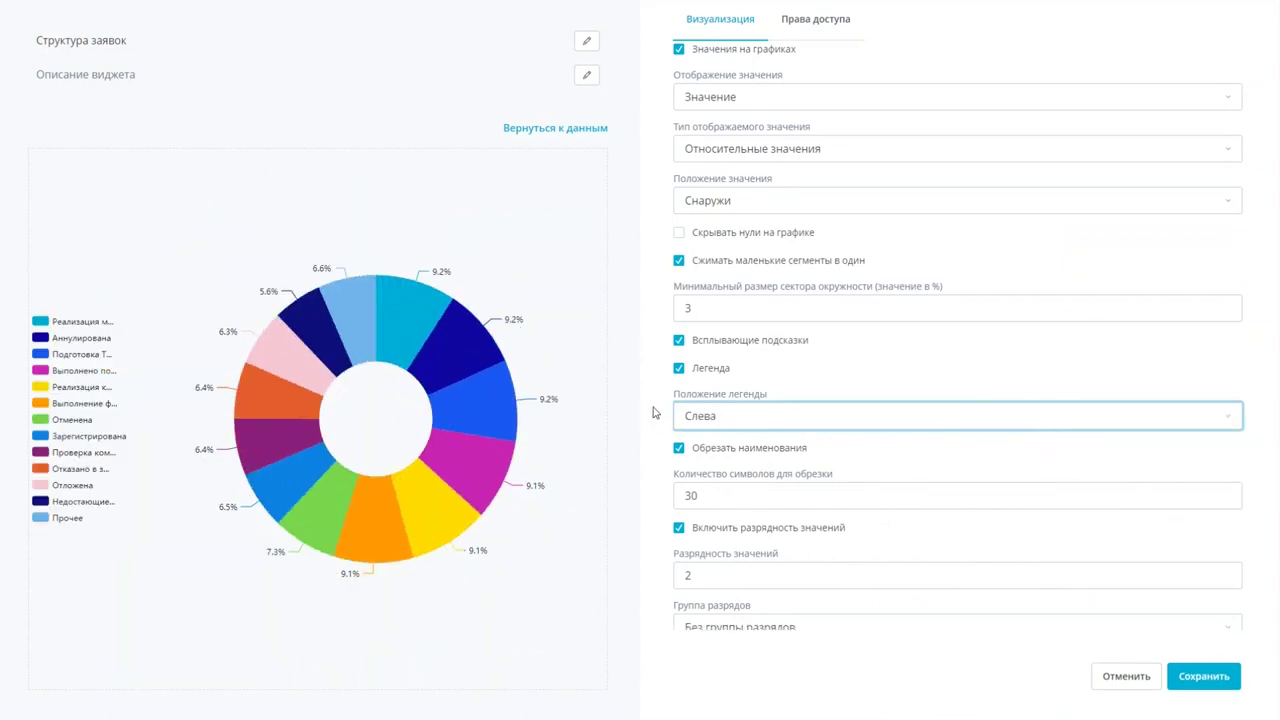
scroll(655, 412, "down", 1)
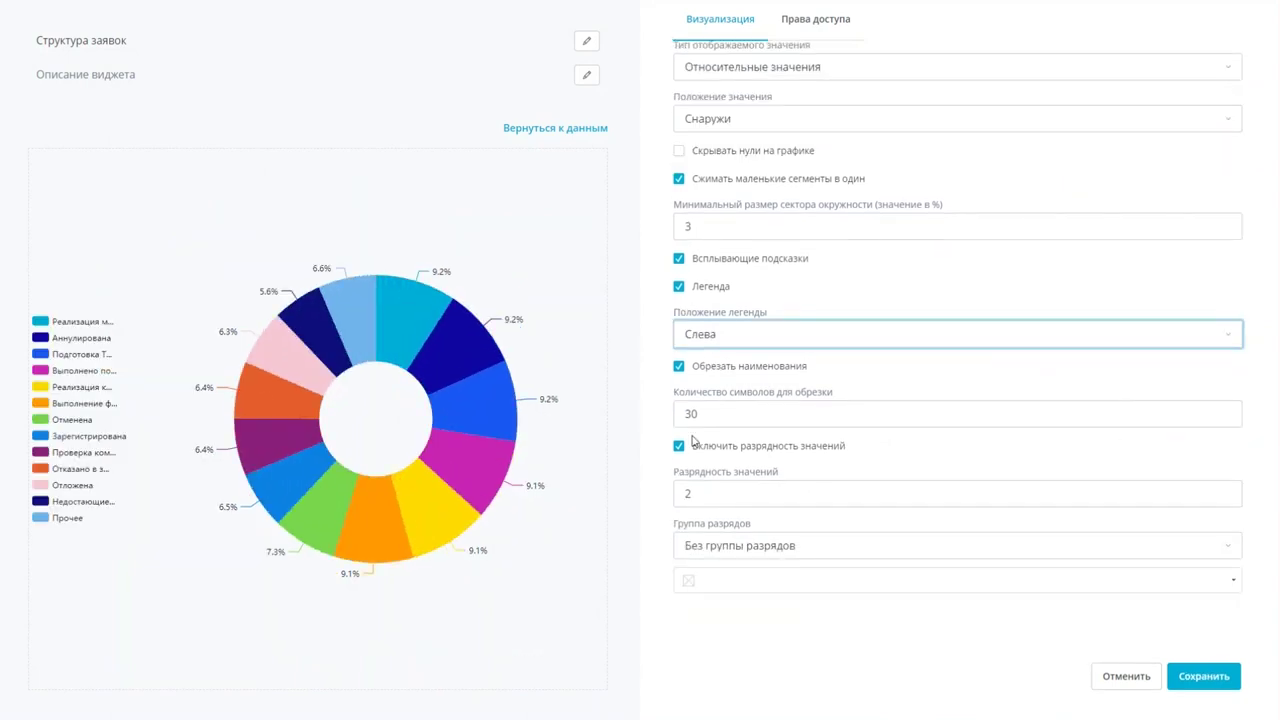
left_click(1205, 677)
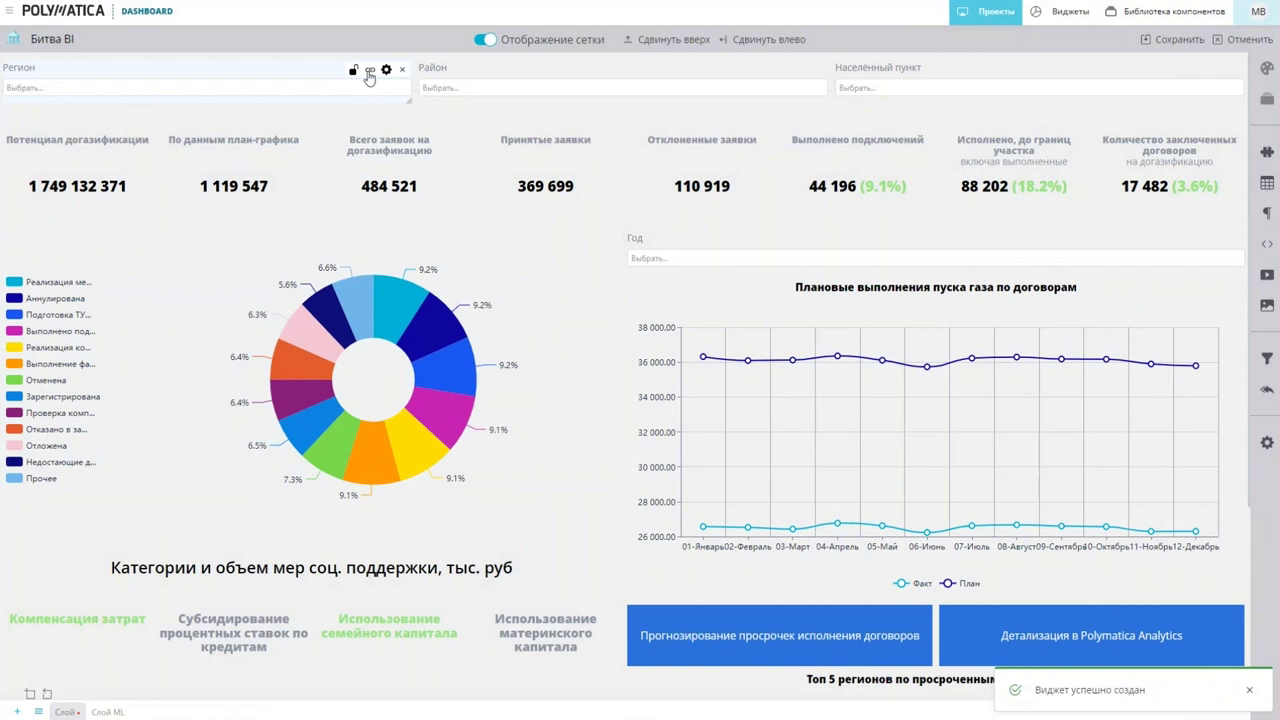
Step: Link the Регион filter to the Структура заявок chart through the Регион field of битва_bi_main_final and apply the link
left_click(369, 76)
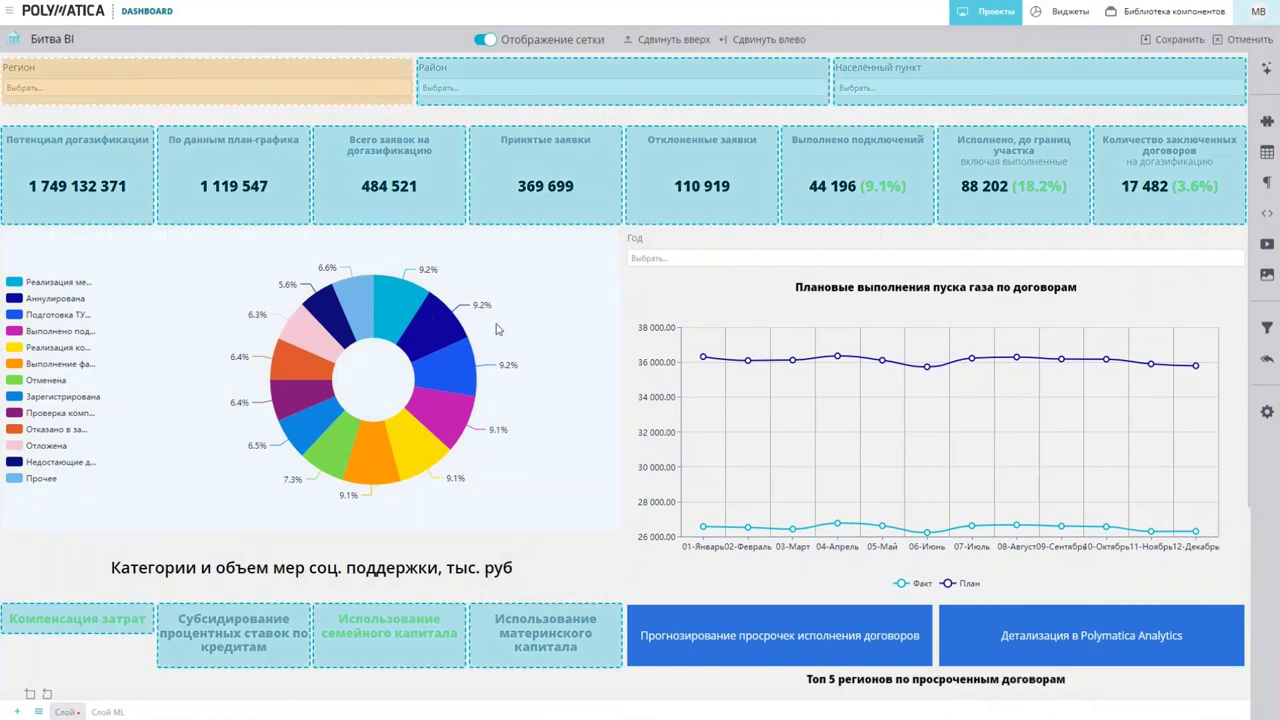
left_click(518, 331)
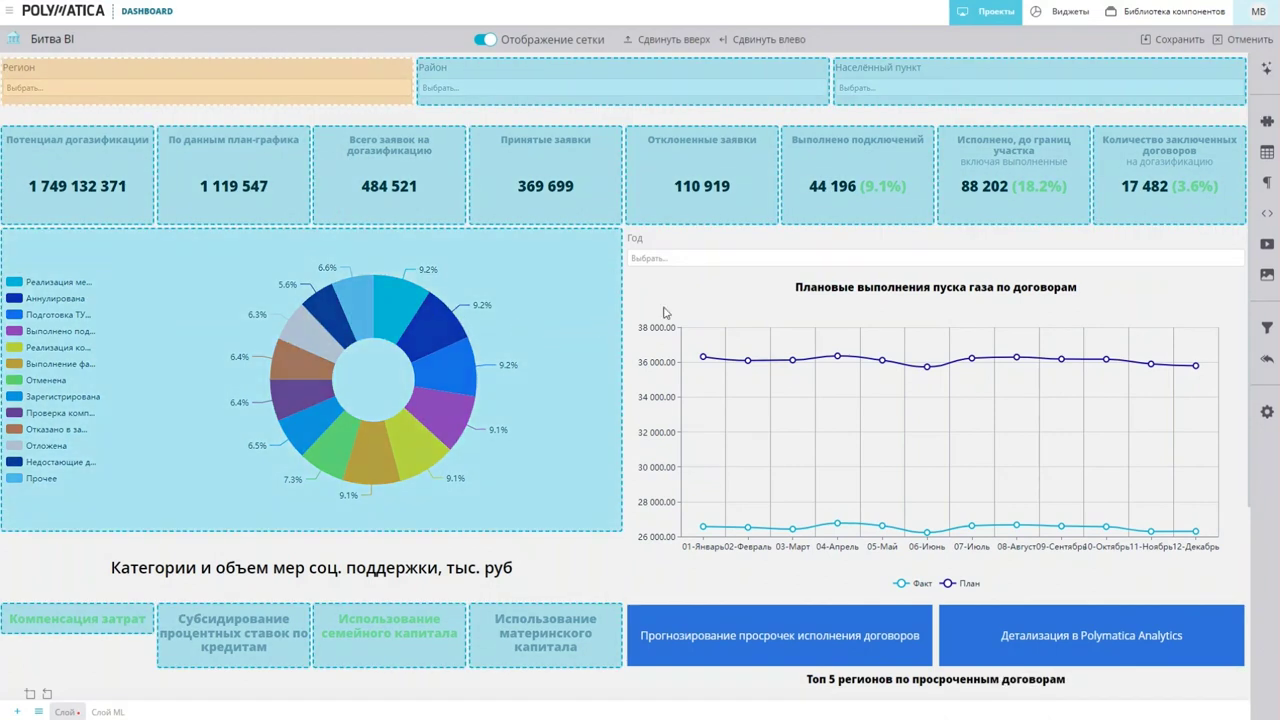
left_click(1267, 67)
scroll(1130, 622, "down", 5)
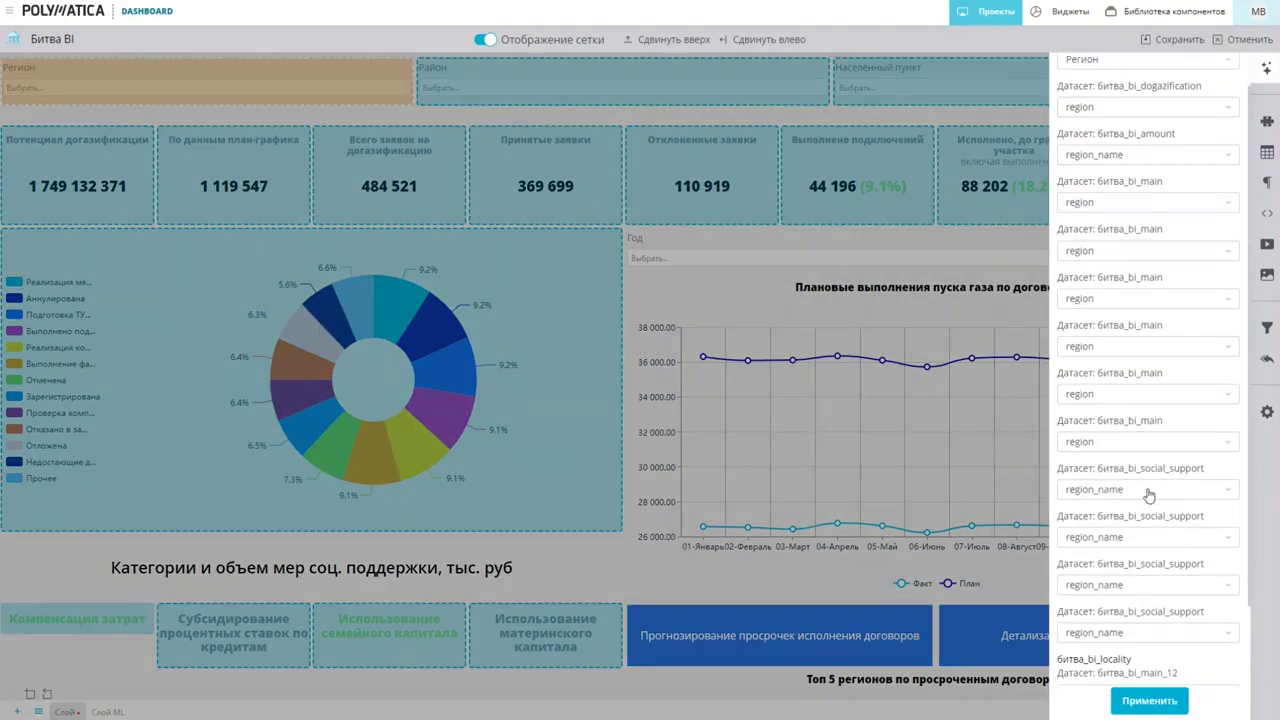
scroll(1145, 688, "down", 5)
scroll(1180, 688, "up", 2)
left_click(1157, 690)
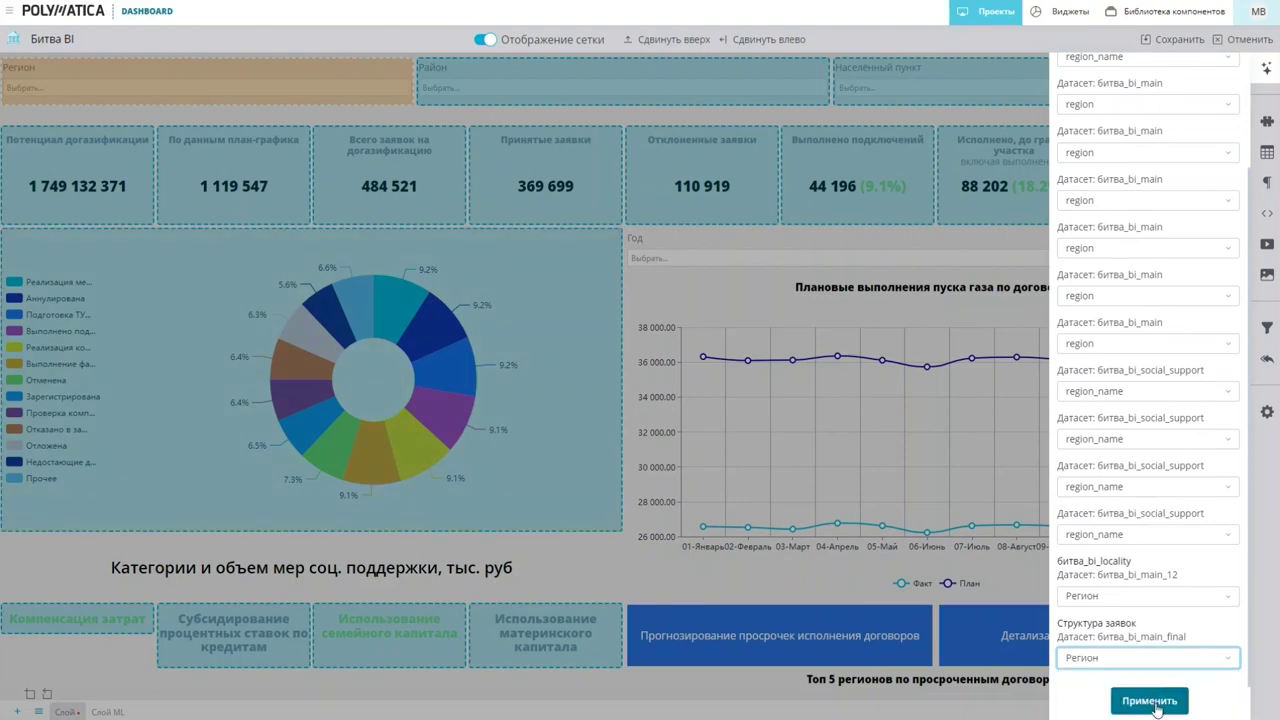
left_click(1155, 700)
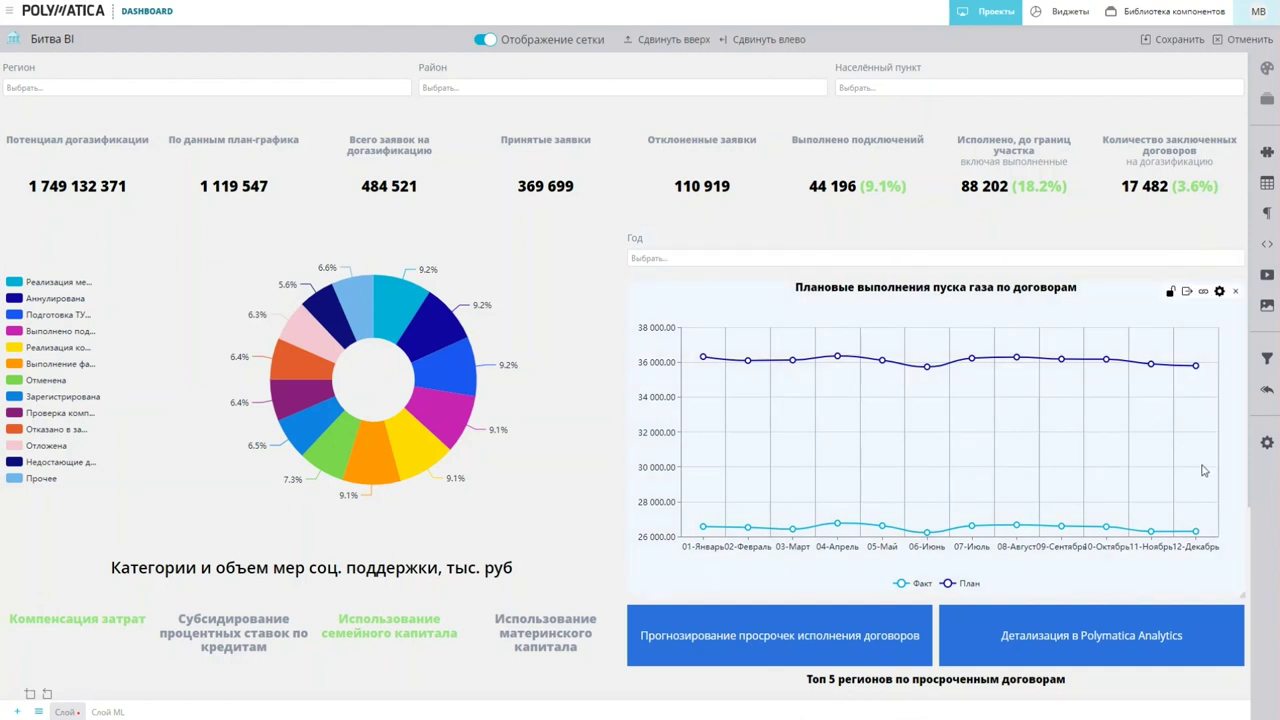
Step: Apply the custom blue theme from Пользовательские темы to the Битва BI project and save the dashboard
left_click(1267, 444)
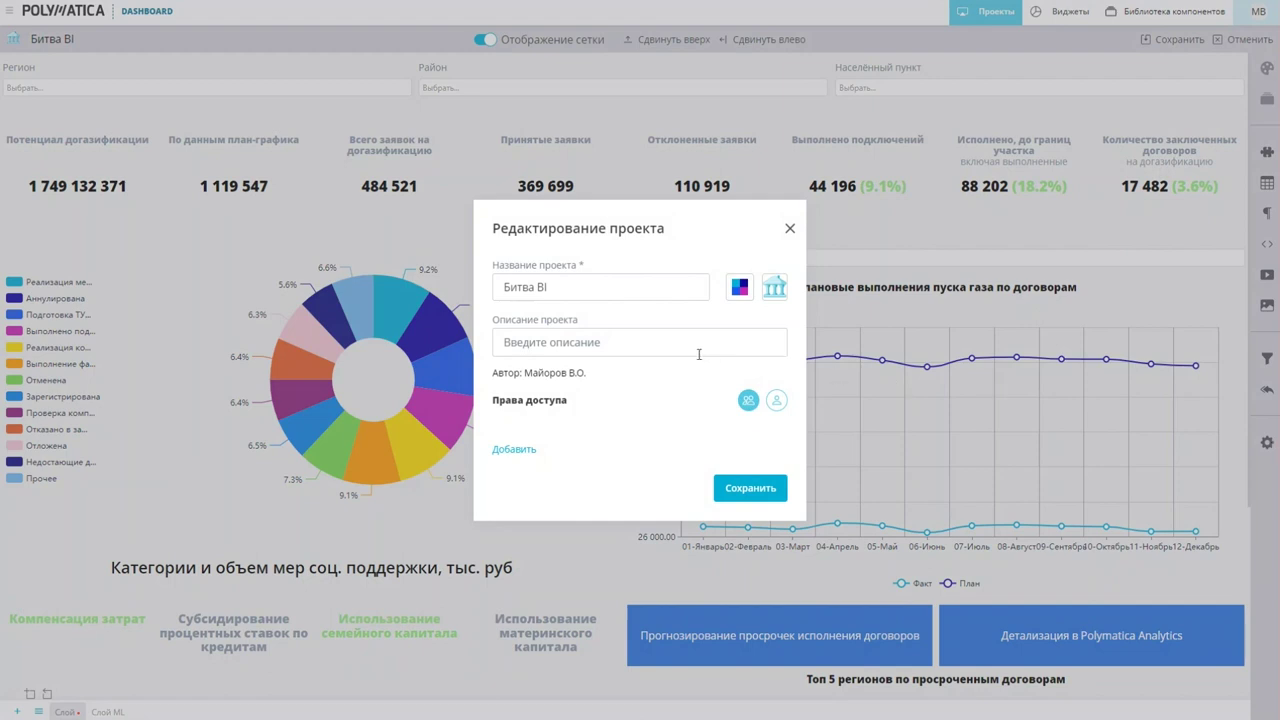
left_click(740, 289)
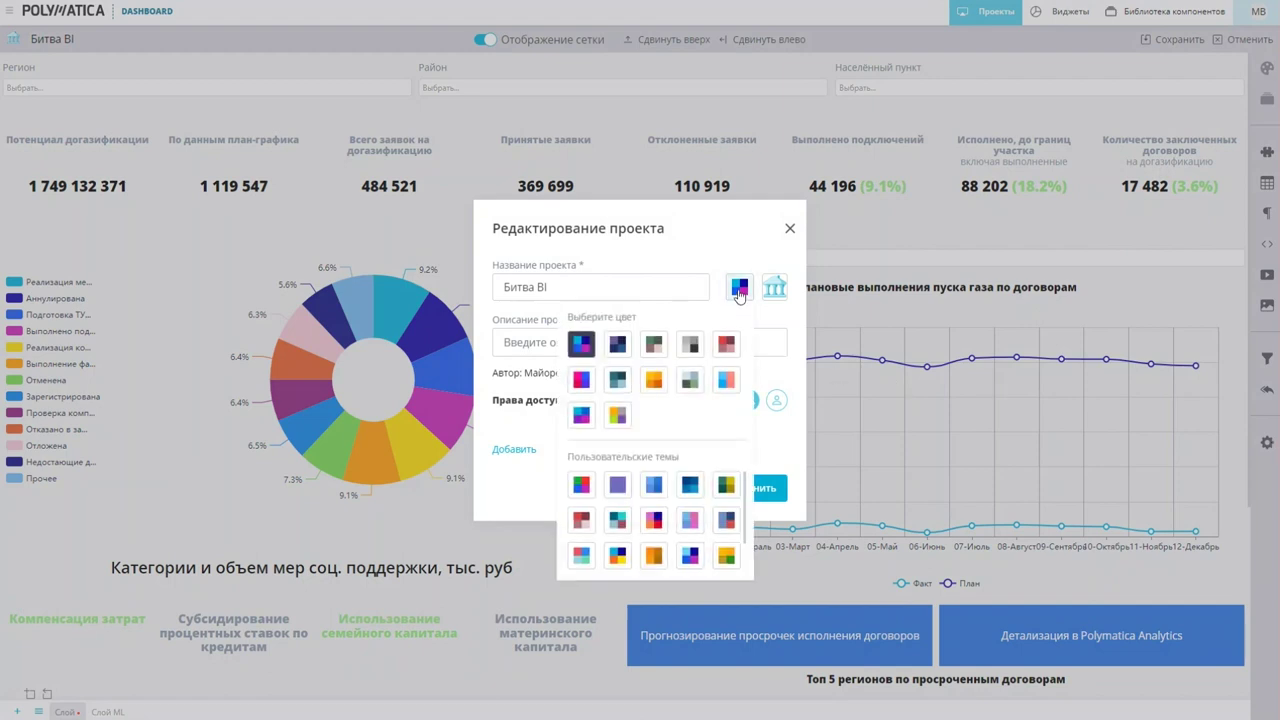
left_click(654, 486)
left_click(749, 488)
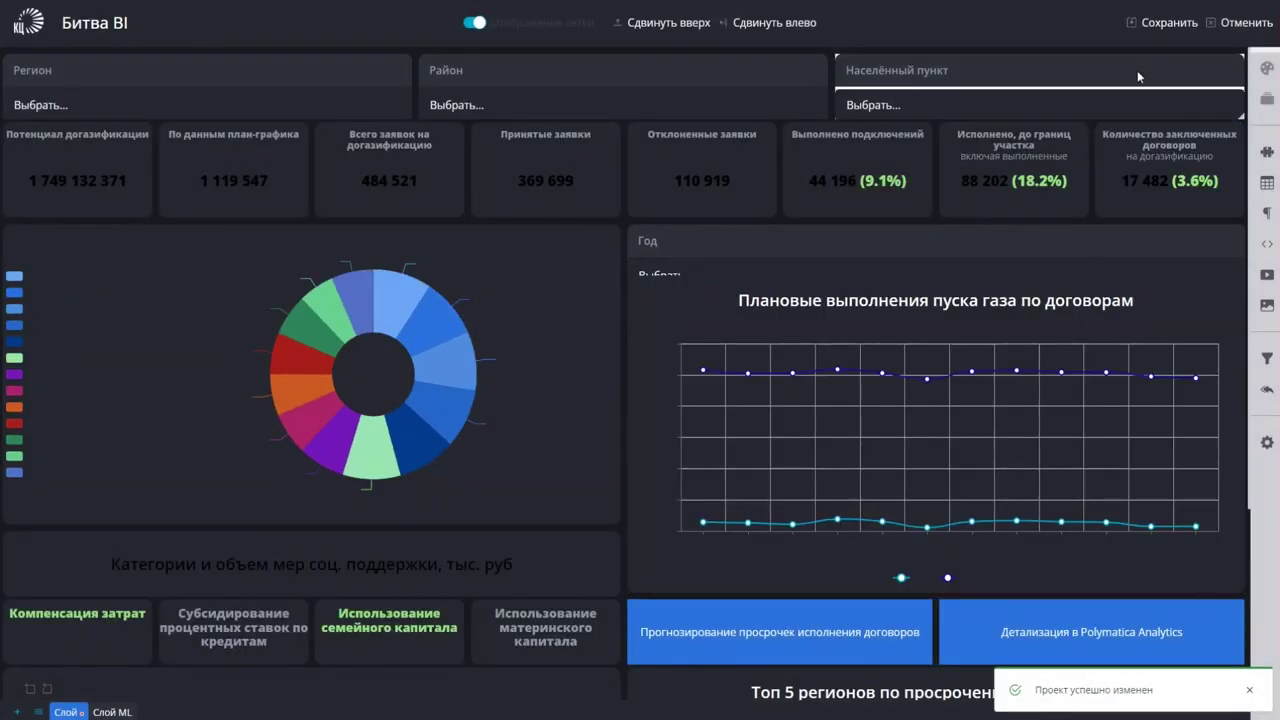
left_click(1162, 23)
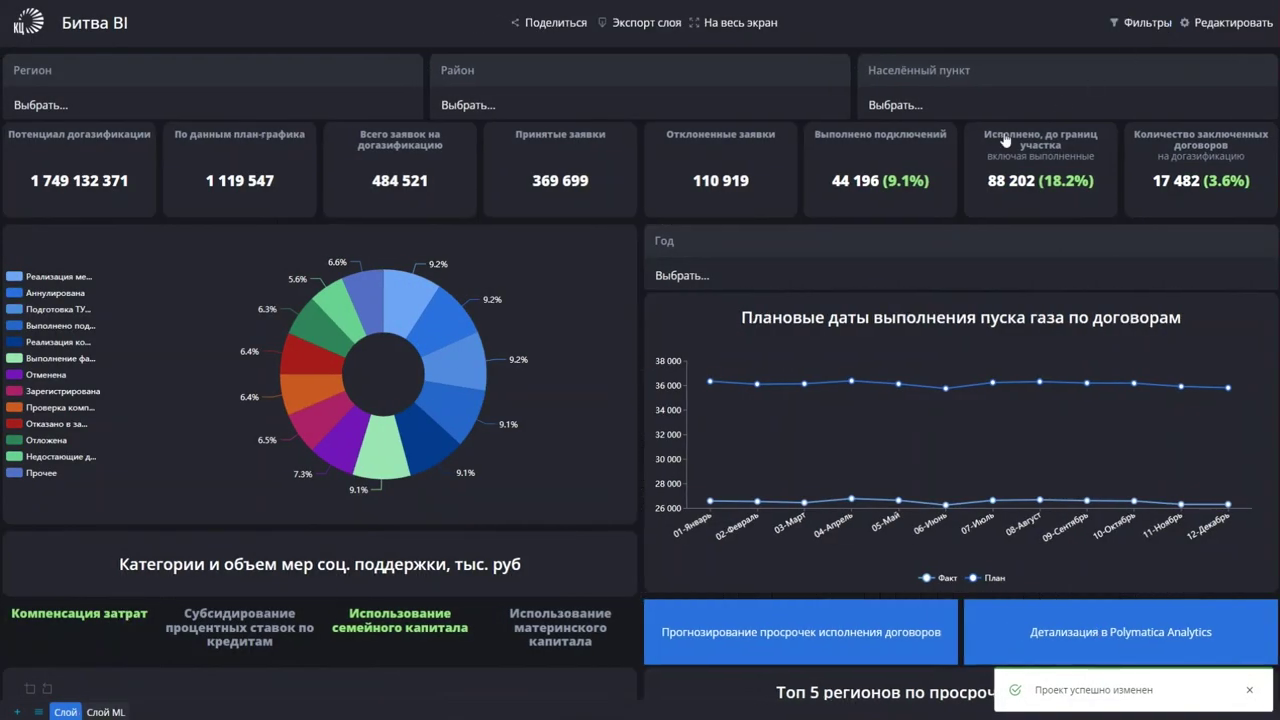
Step: Drill the donut chart down through rejection reasons and application sources, and return to the status level
mouse_move(621, 321)
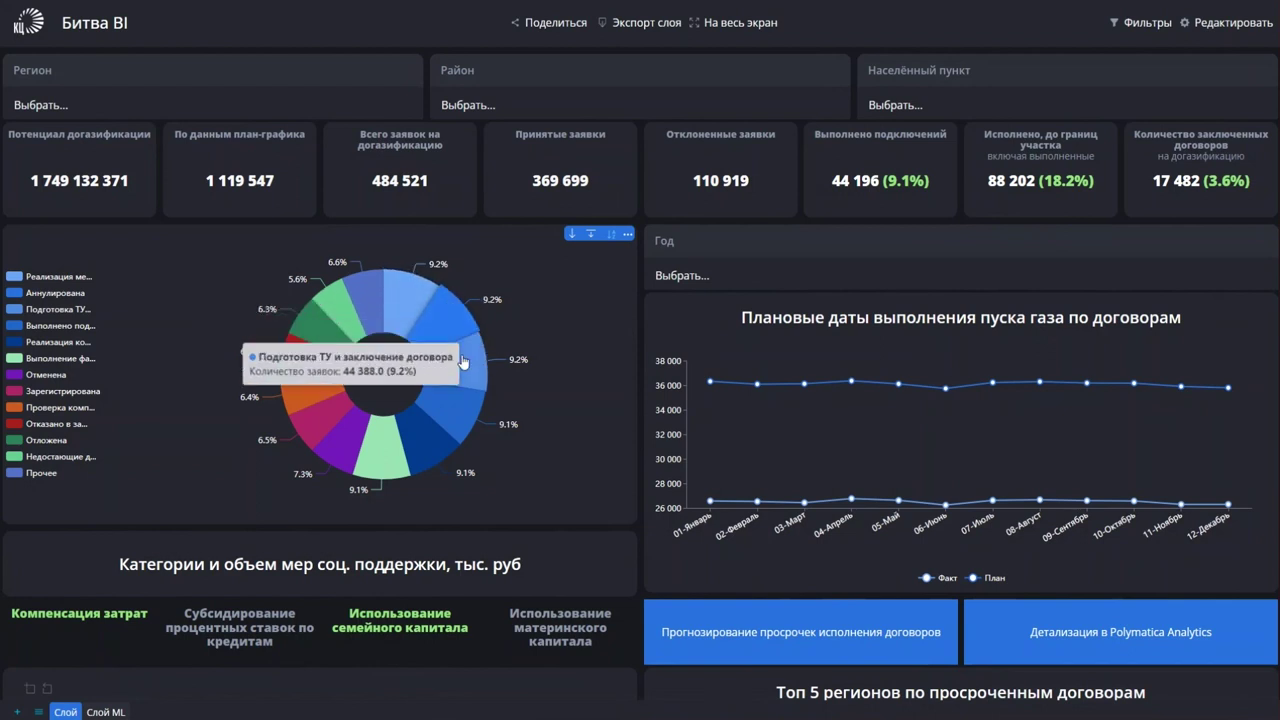
left_click(591, 236)
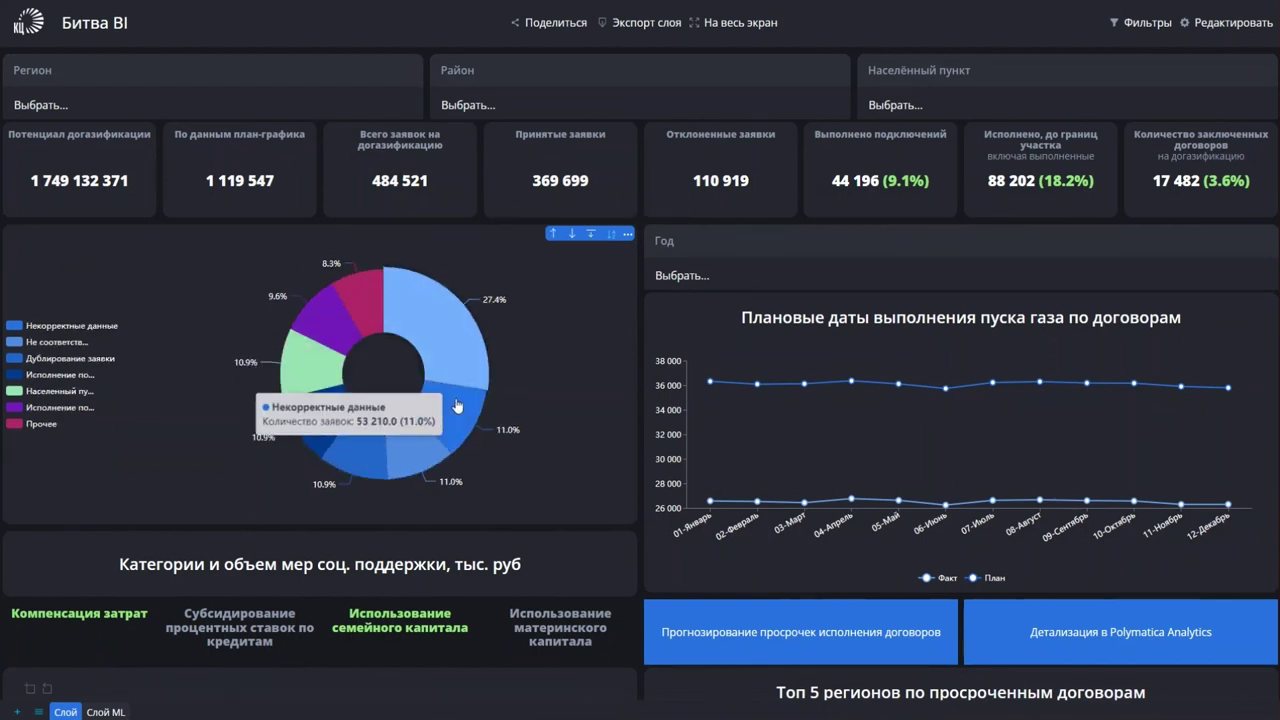
left_click(591, 236)
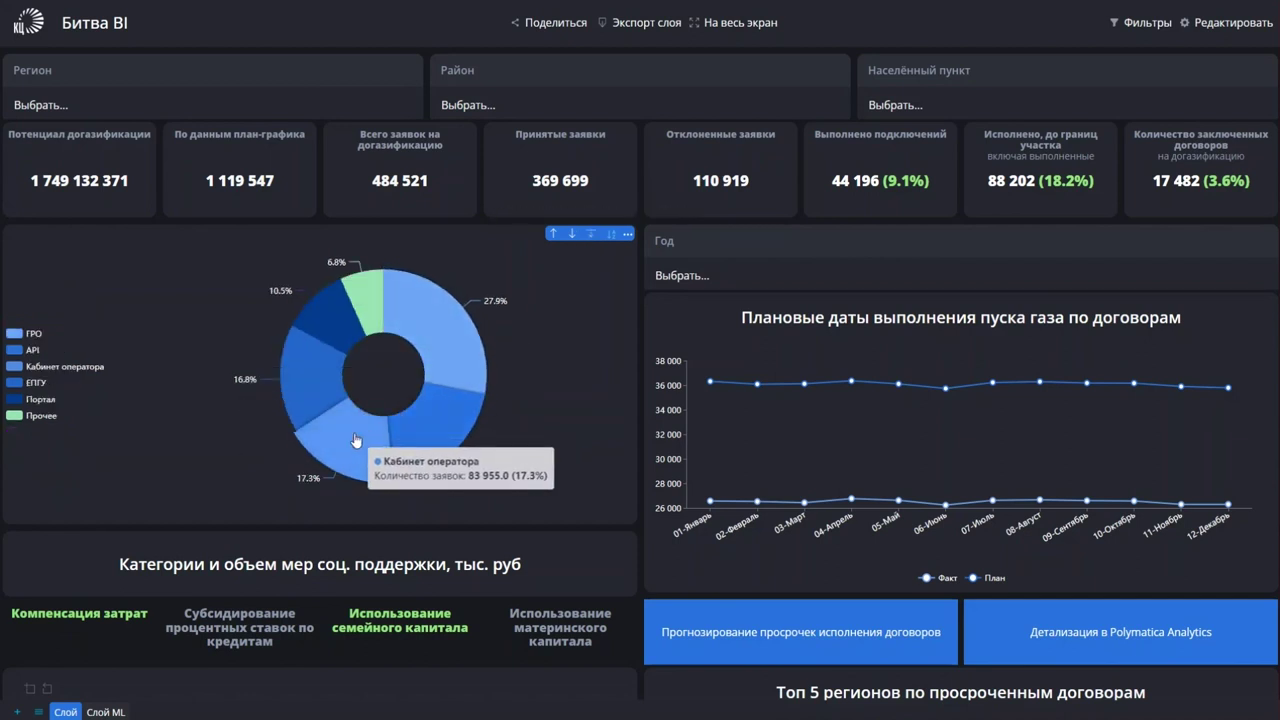
left_click(553, 234)
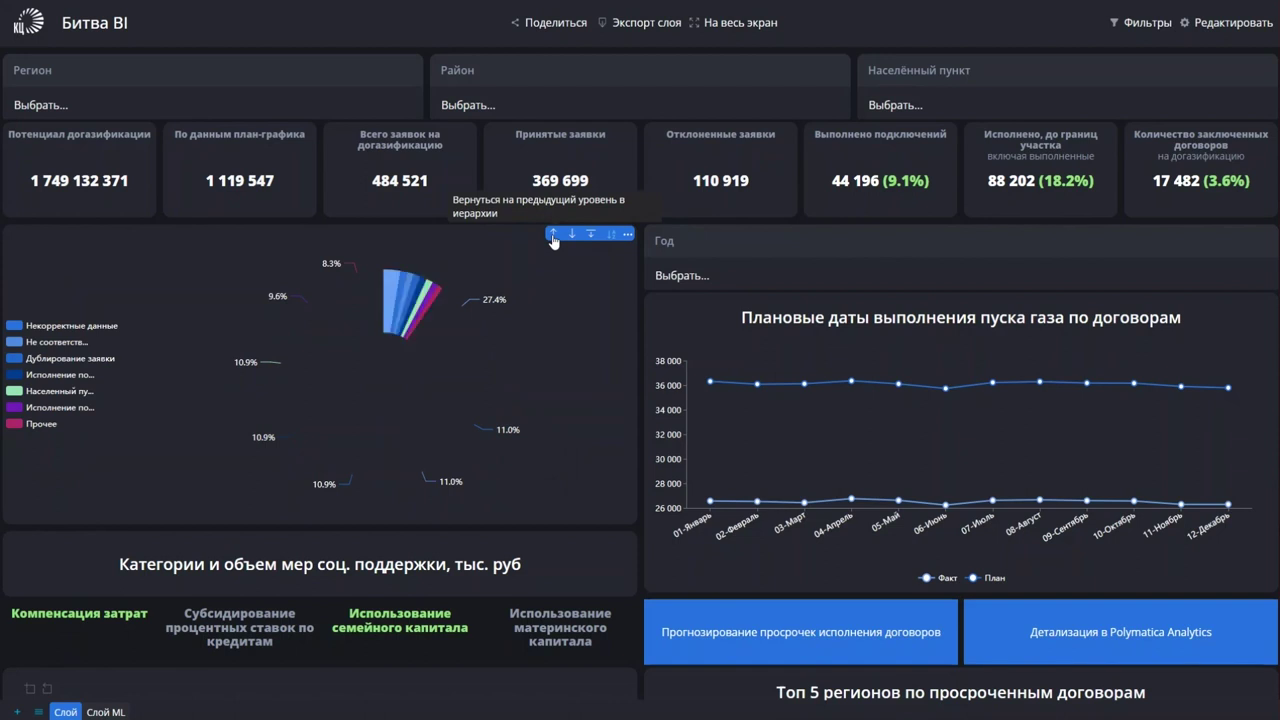
left_click(553, 234)
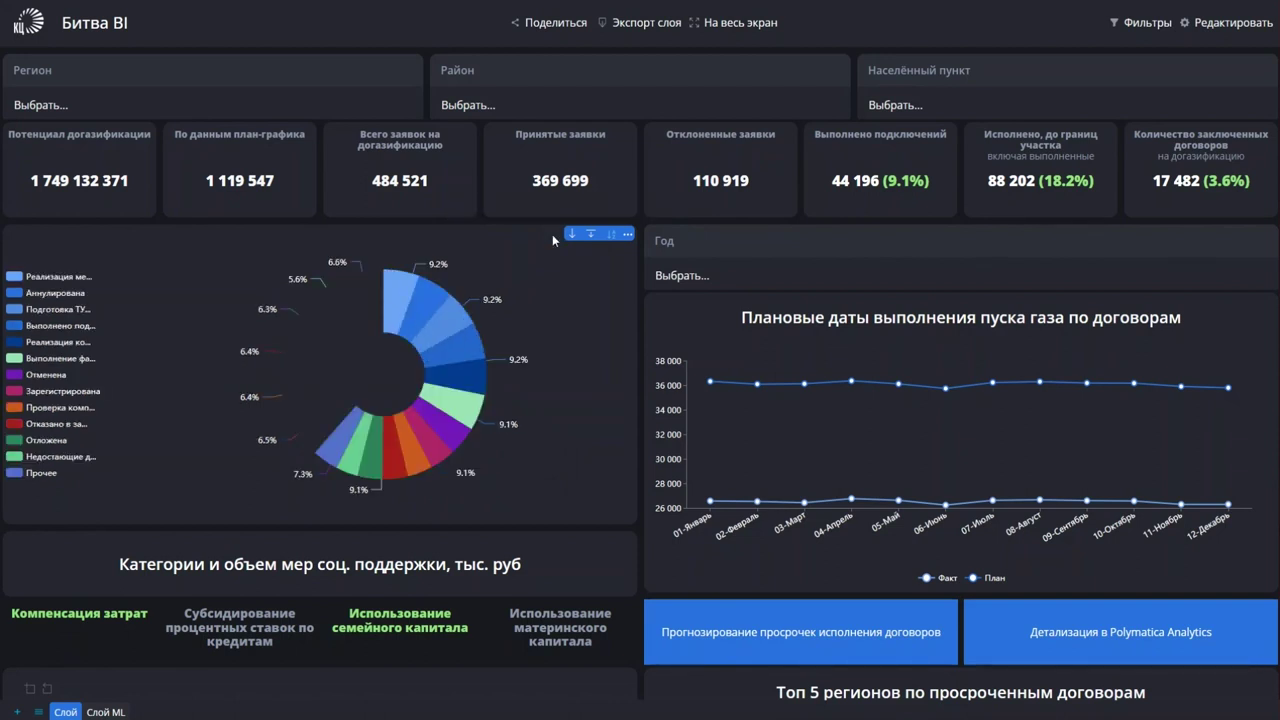
Step: Sort the donut chart by Количество заявок in ascending order, and switch the sorting to ascending Статус заявки
left_click(610, 236)
left_click(636, 285)
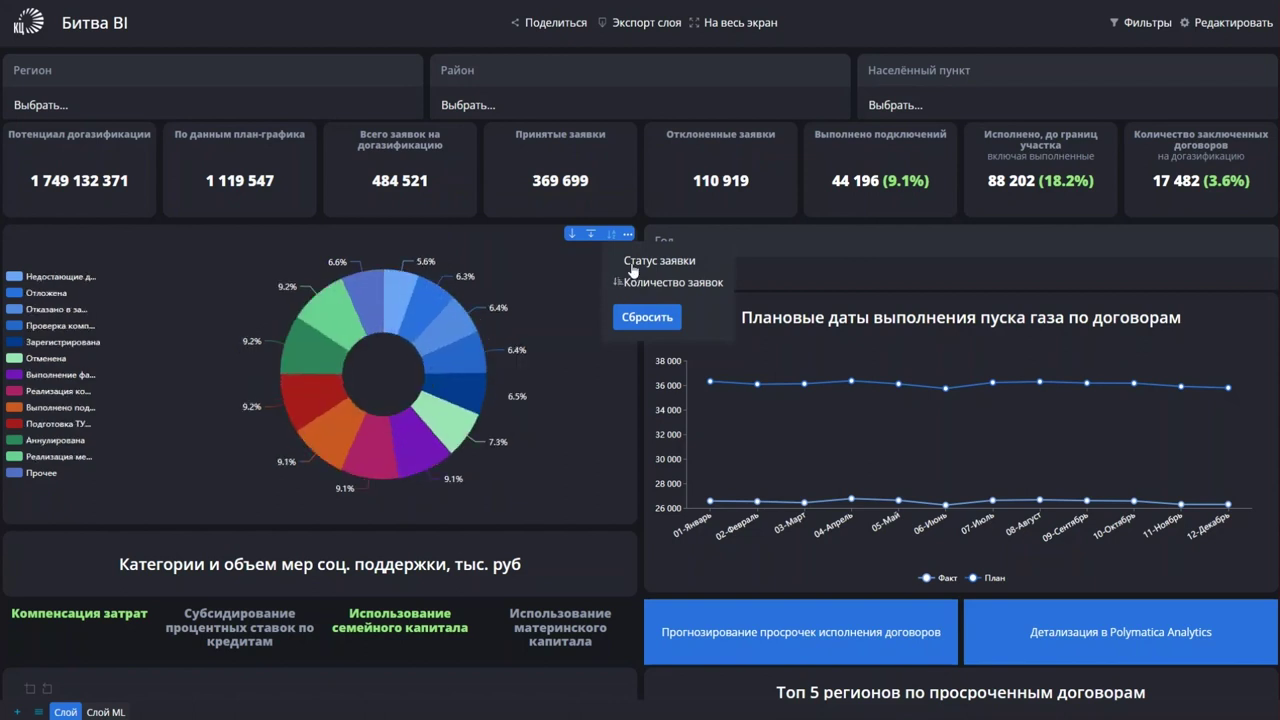
left_click(632, 262)
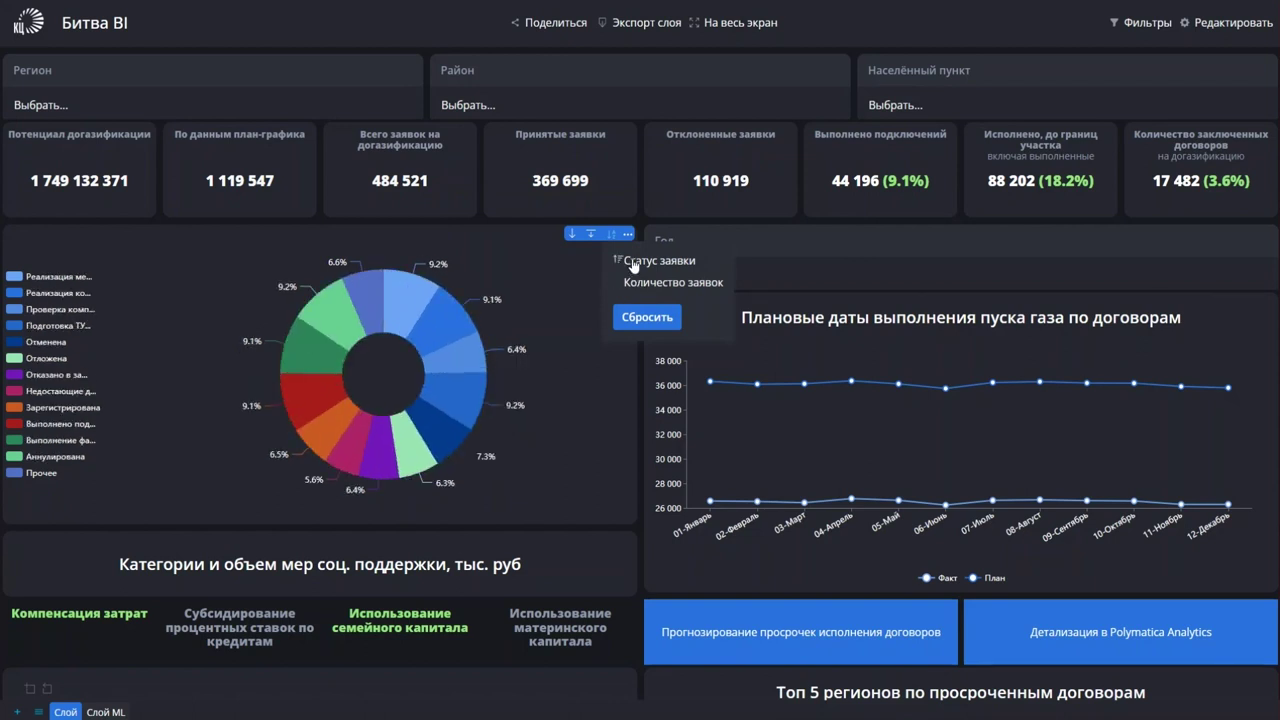
left_click(632, 262)
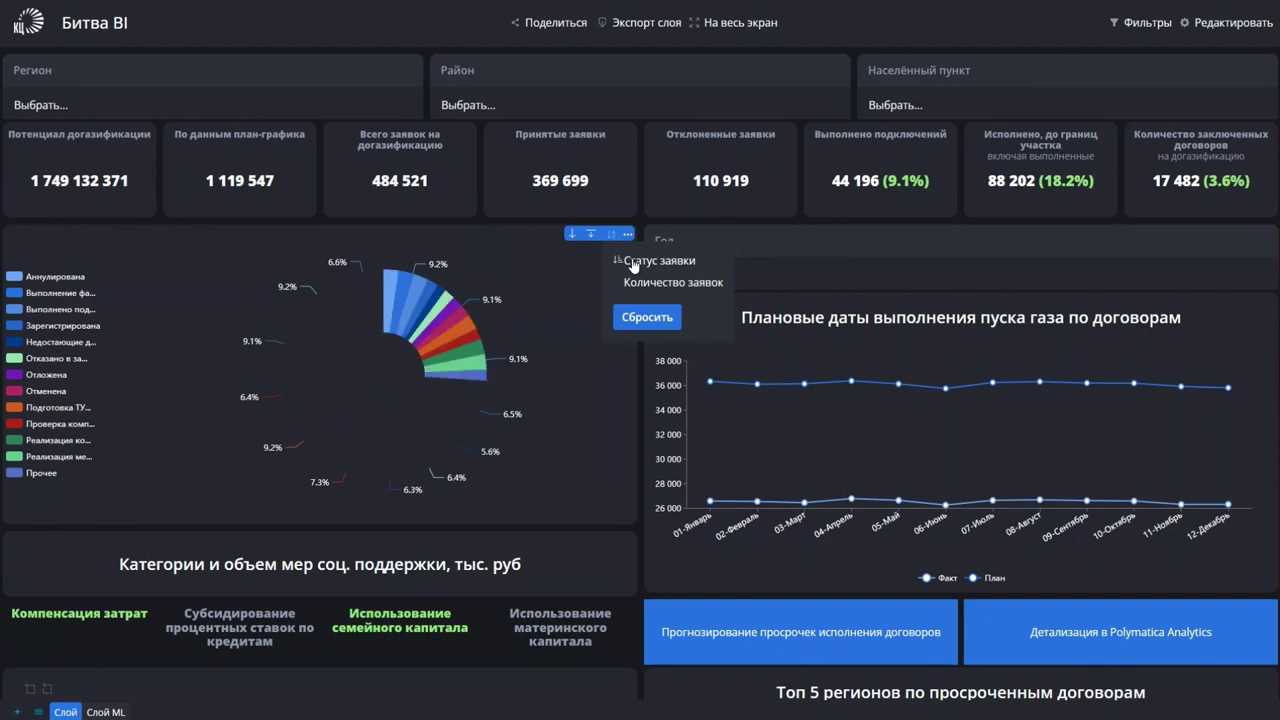
left_click(632, 314)
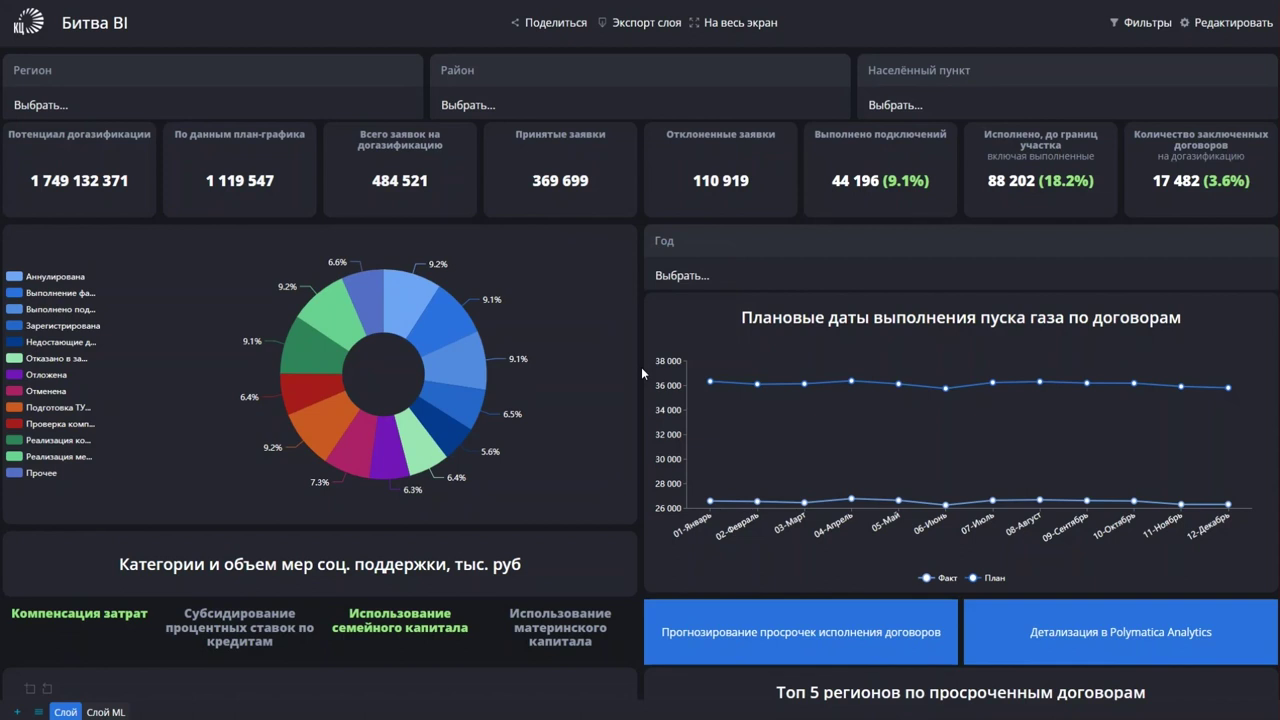
Step: Filter the dashboard by Архангельская область in the Регион filter
left_click(96, 110)
left_click(14, 191)
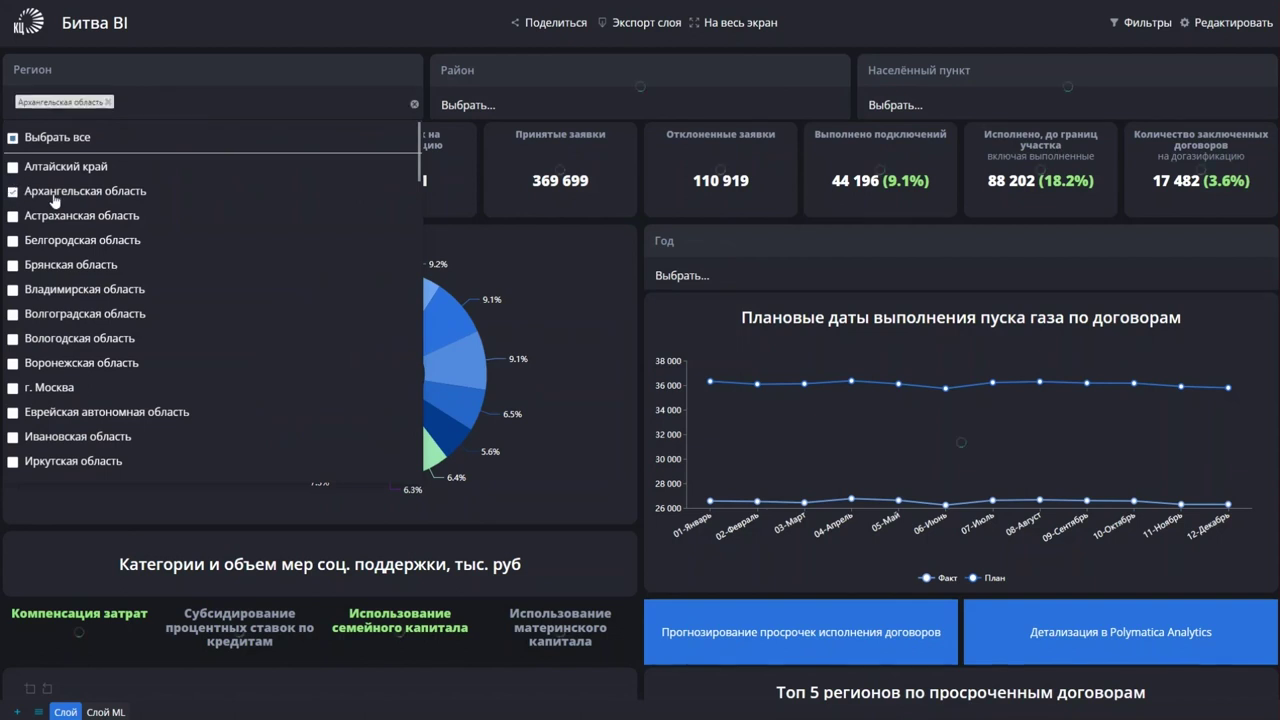
left_click(488, 220)
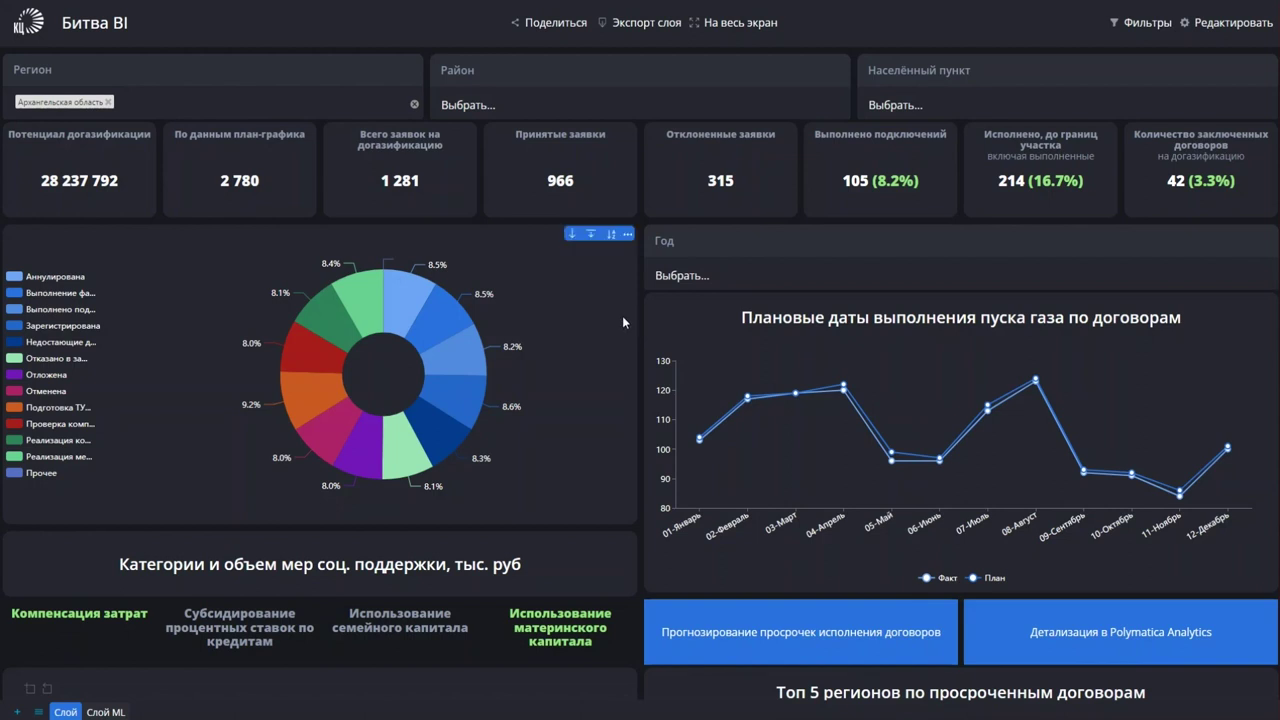
Step: Replace the Архангельская область selection in the Регион filter with Липецкая область
left_click(267, 106)
left_click(14, 193)
scroll(50, 322, "down", 5)
scroll(50, 322, "down", 4)
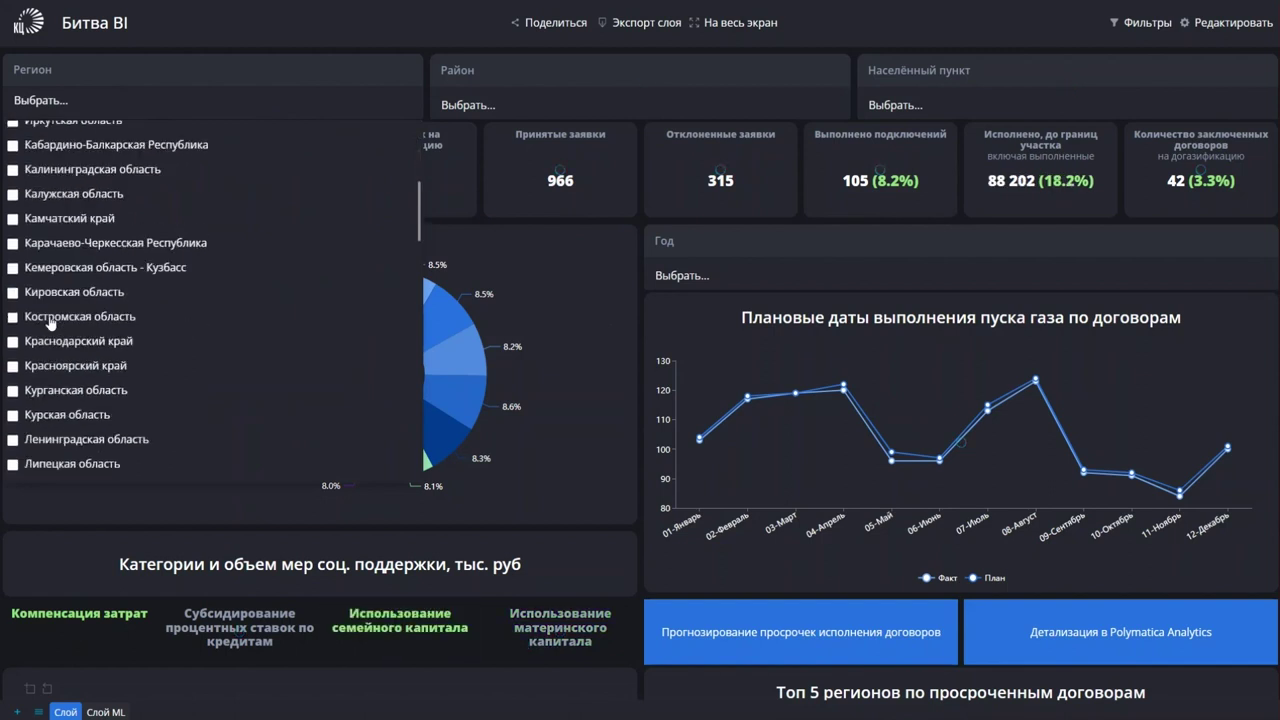
left_click(13, 379)
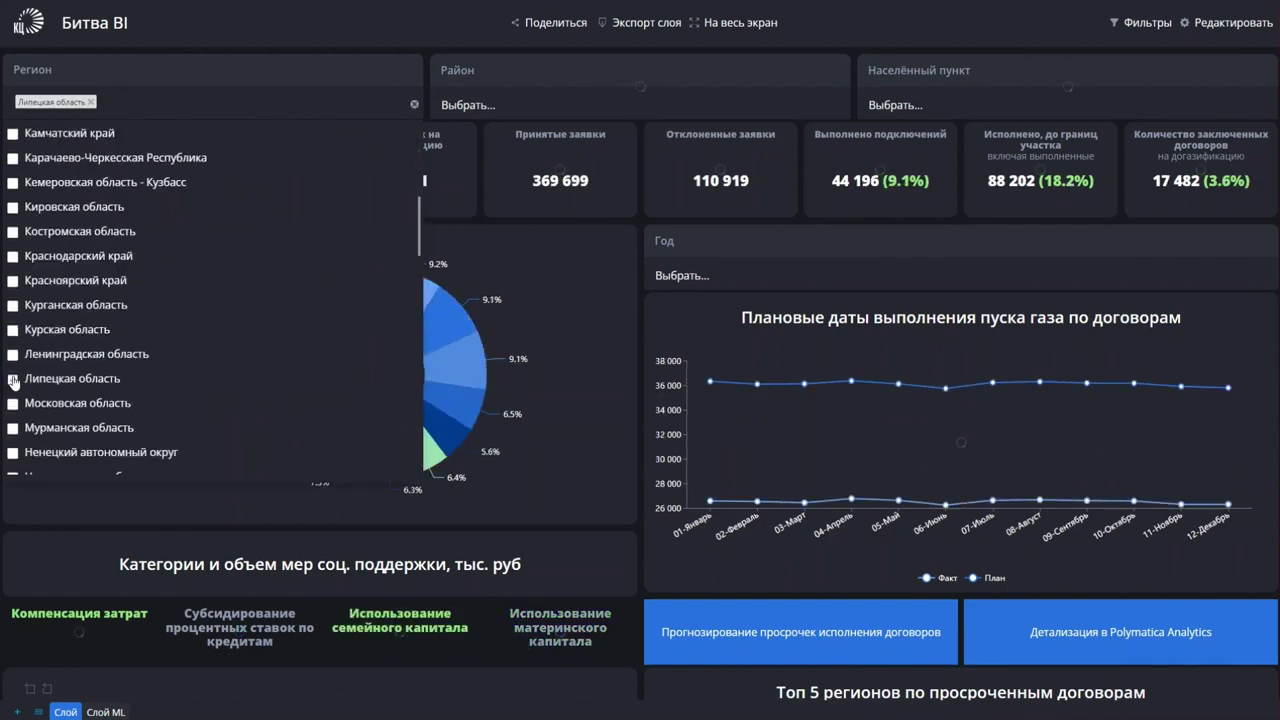
left_click(425, 111)
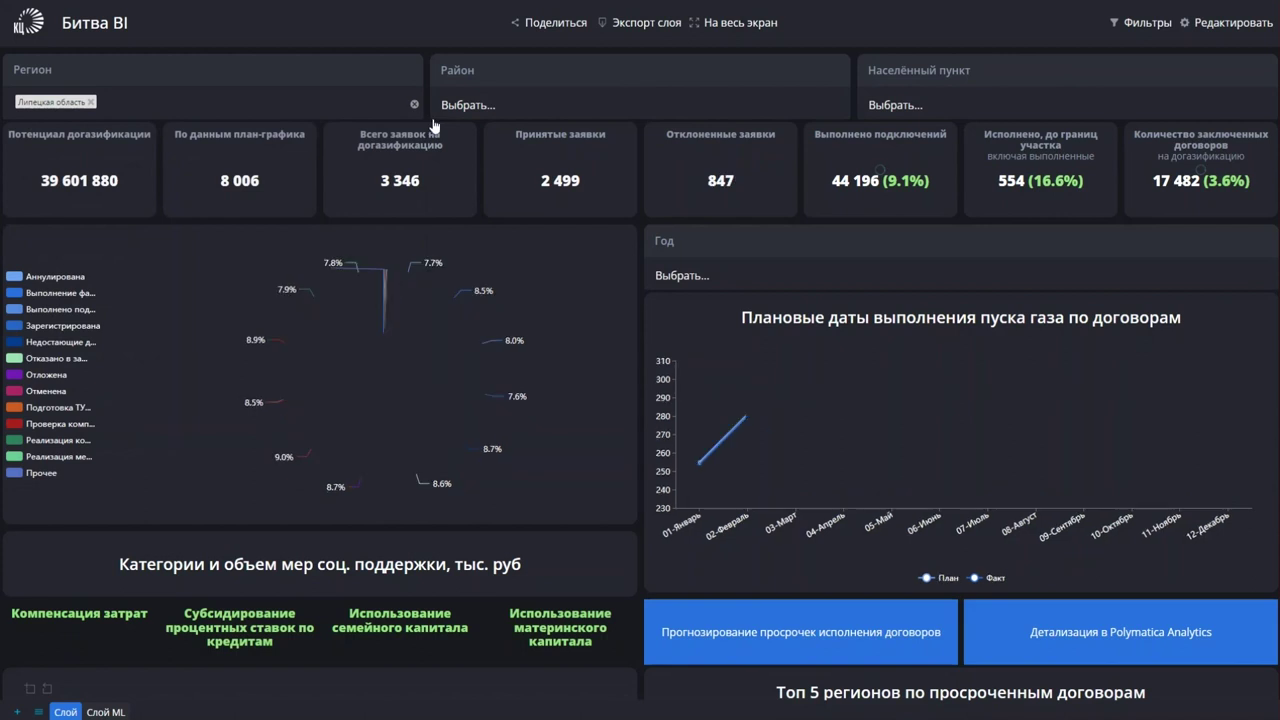
Step: Filter the dashboard by the Воловский, Грязинский and Данковский districts in the Район filter, and check the matching Населённый пункт options
left_click(500, 104)
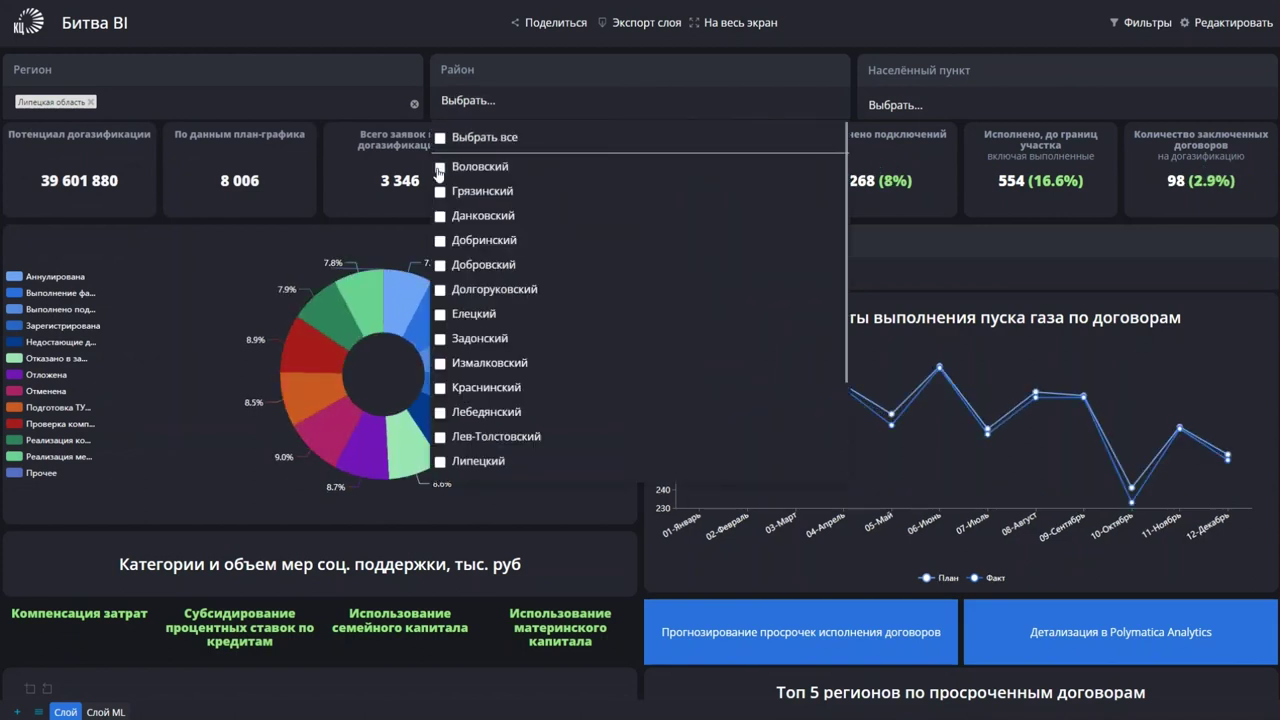
left_click(470, 166)
left_click(475, 191)
left_click(475, 215)
left_click(426, 74)
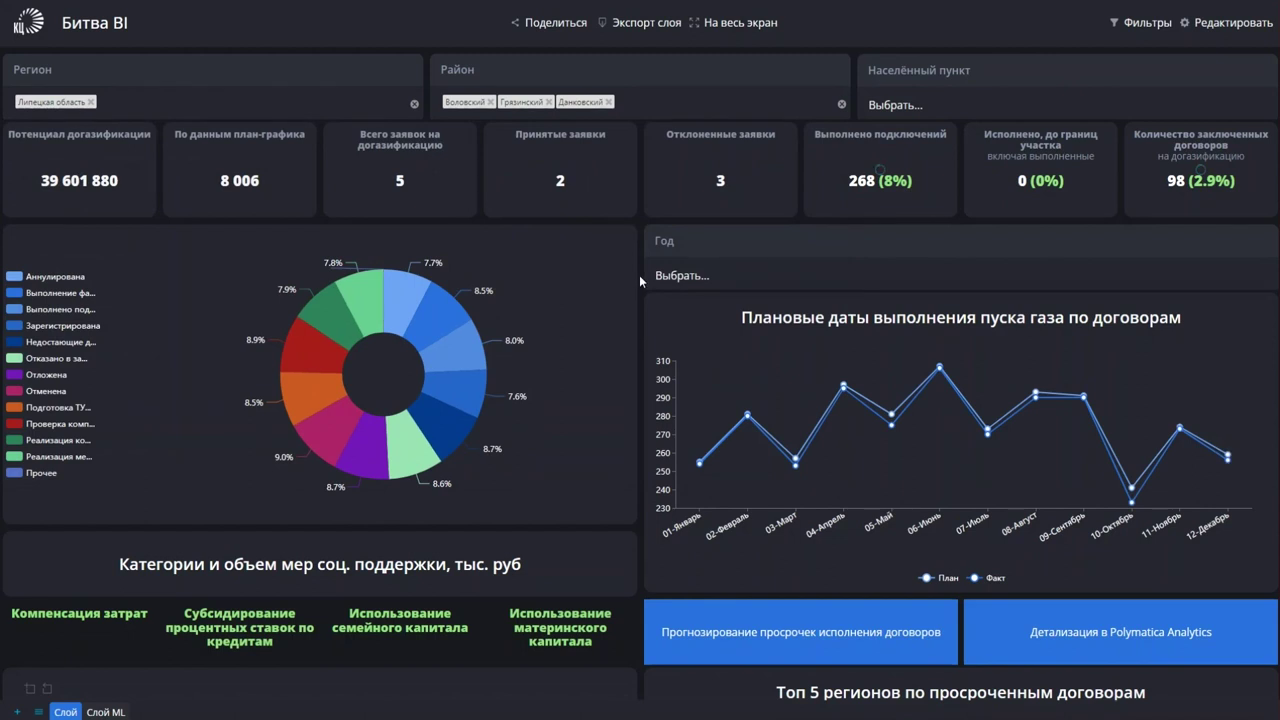
left_click(911, 110)
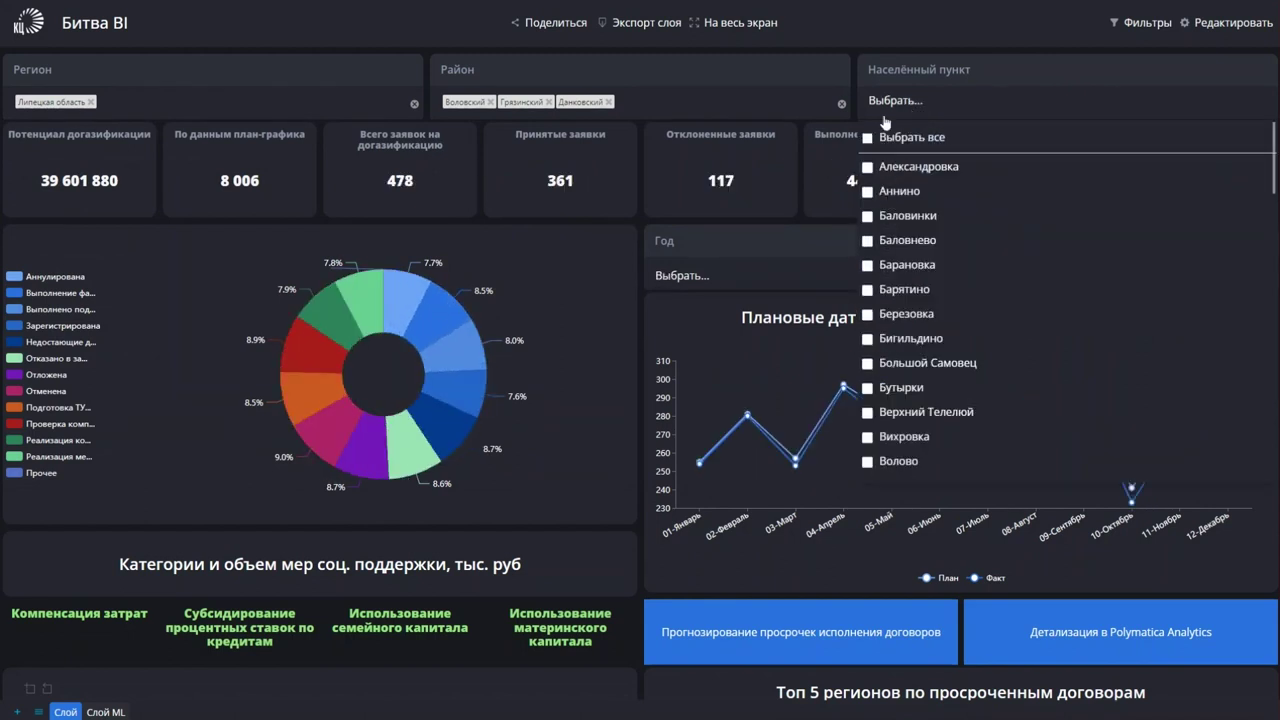
left_click(852, 73)
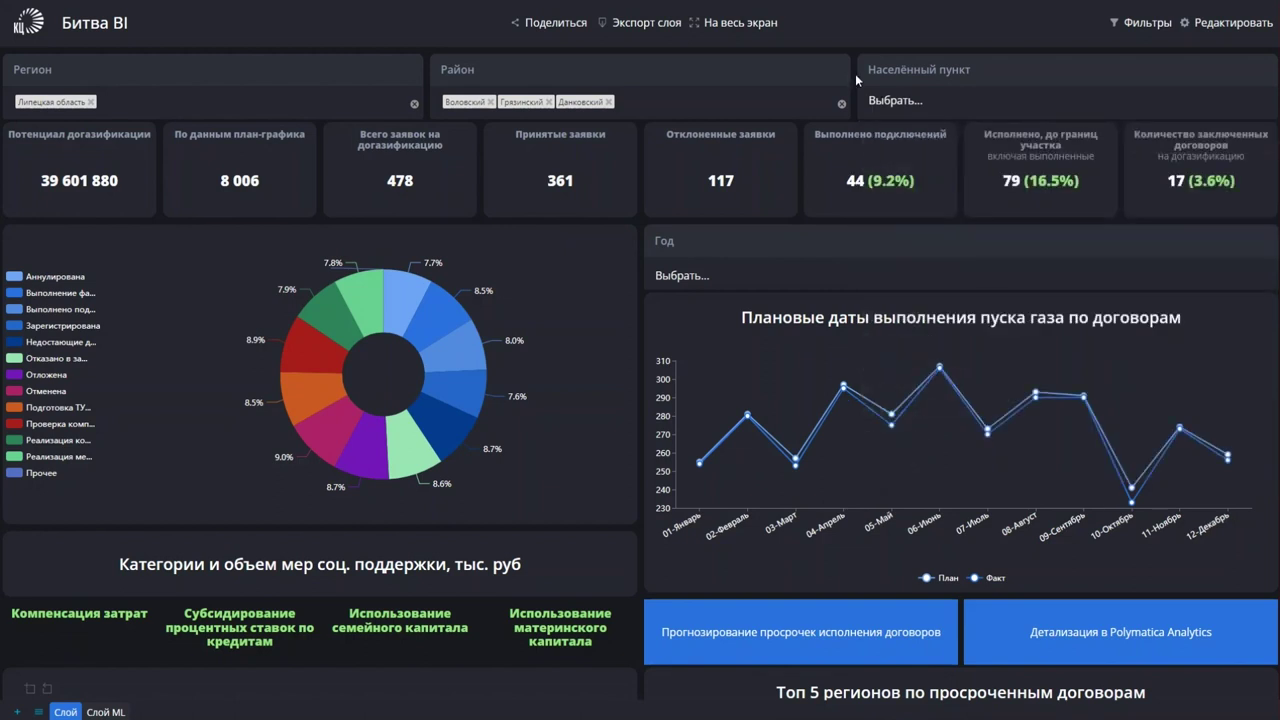
Step: Clear the district selection in the global filters and close them
left_click(1144, 27)
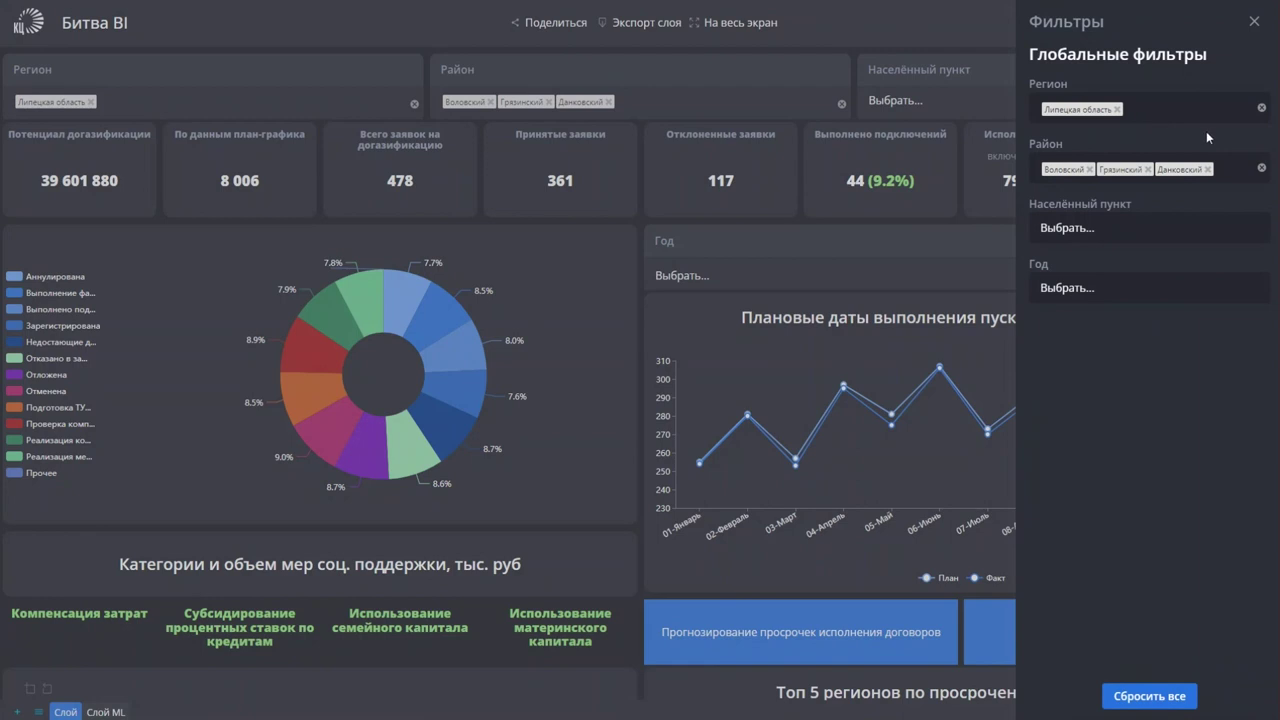
left_click(1261, 170)
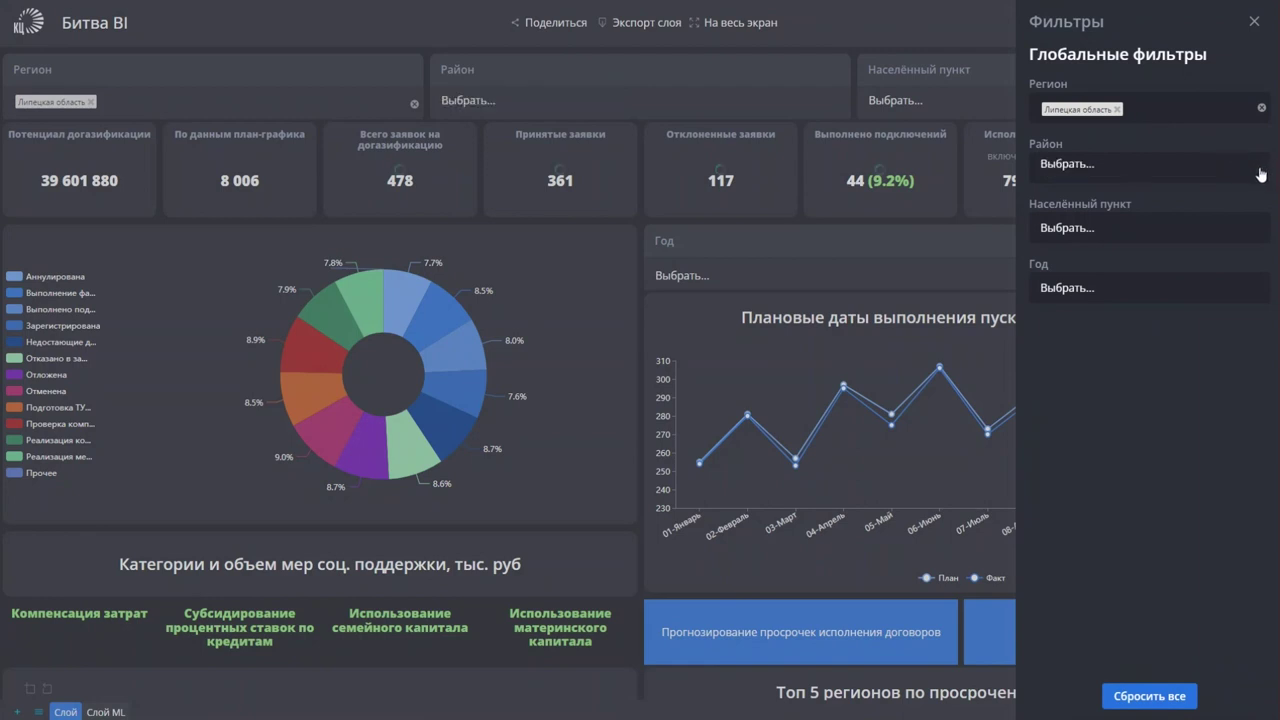
left_click(1254, 24)
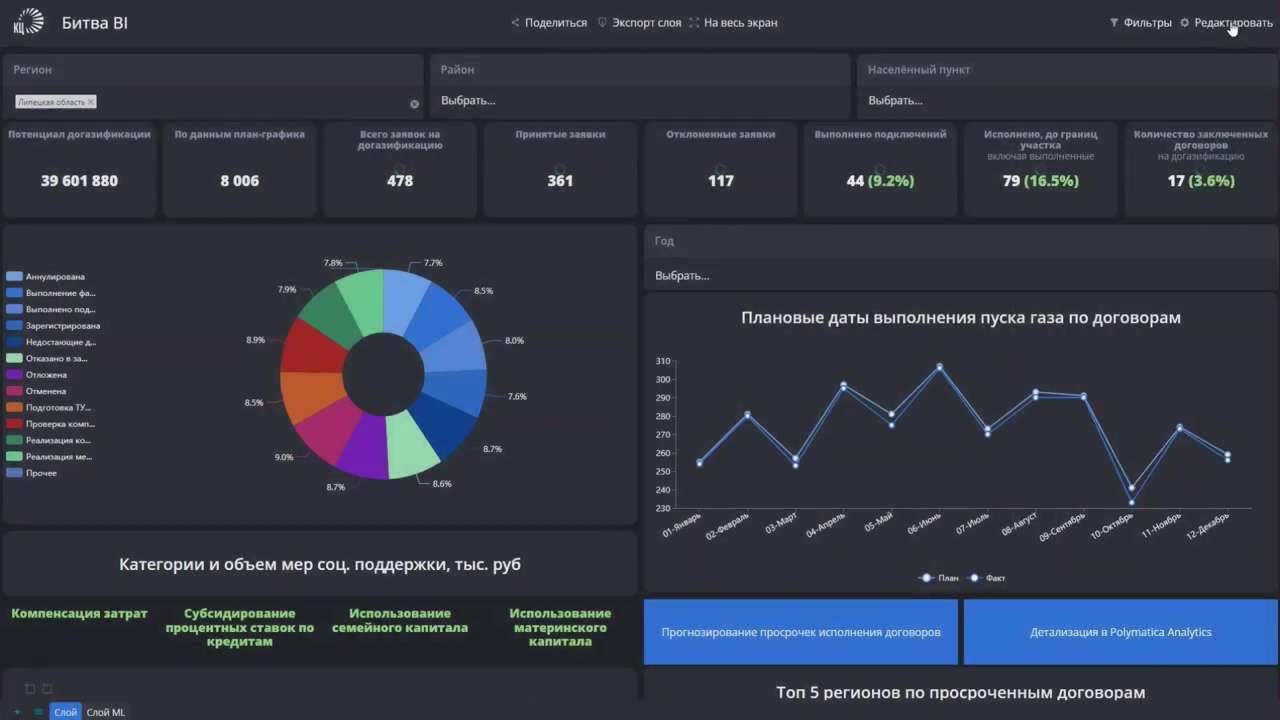
Step: Filter the dashboard by 2021 in the Год filter
left_click(688, 277)
left_click(655, 509)
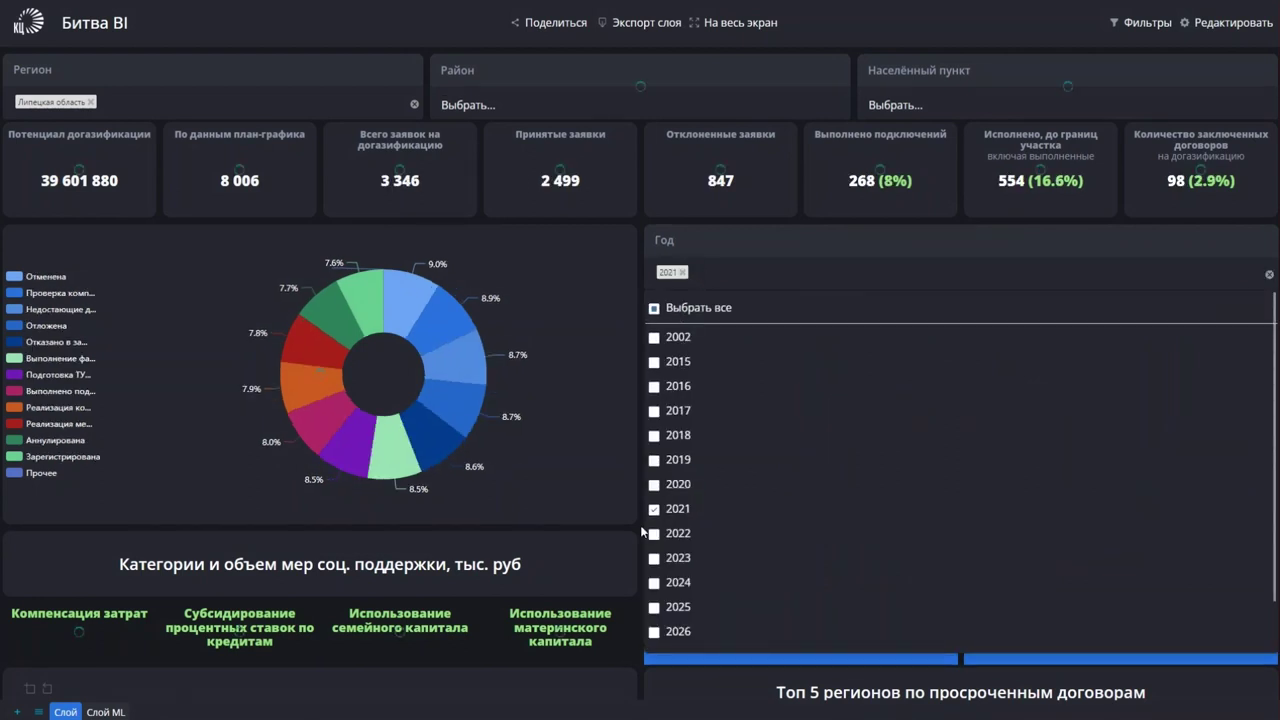
left_click(640, 525)
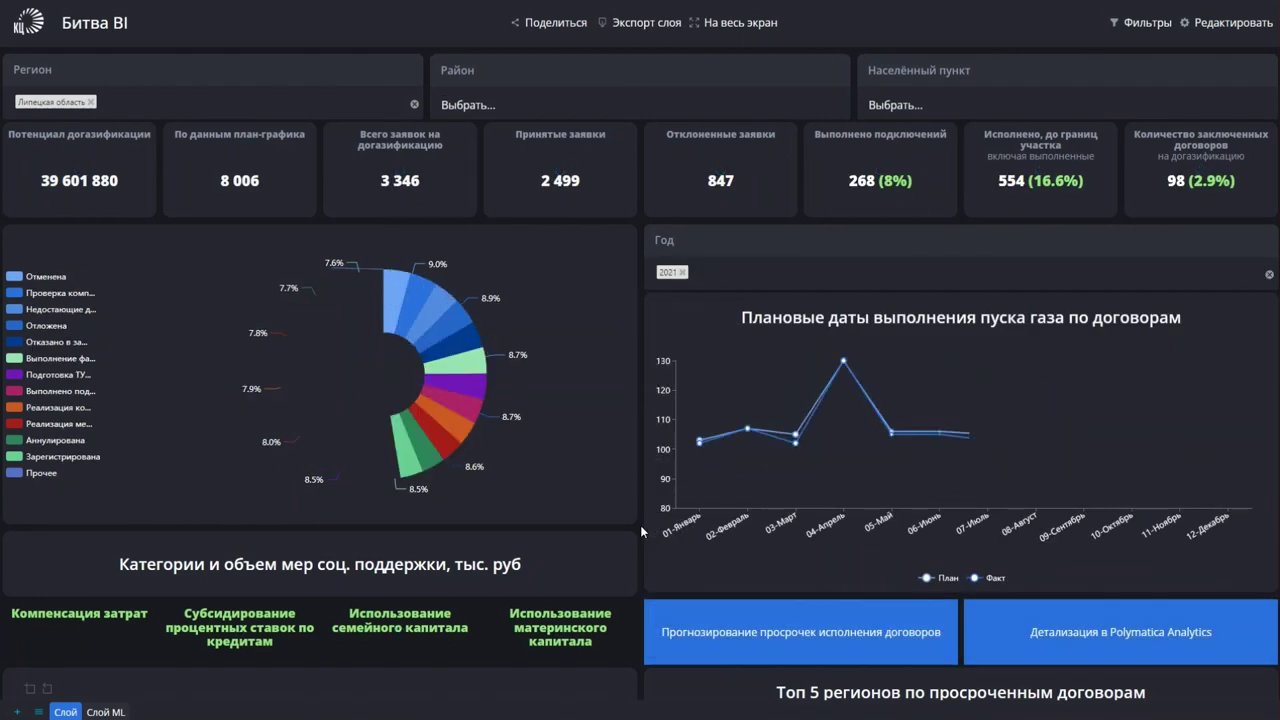
Step: Switch from the dashboard to the detailed data in Polymatica Analytics and close the Сценарии window
scroll(640, 525, "down", 3)
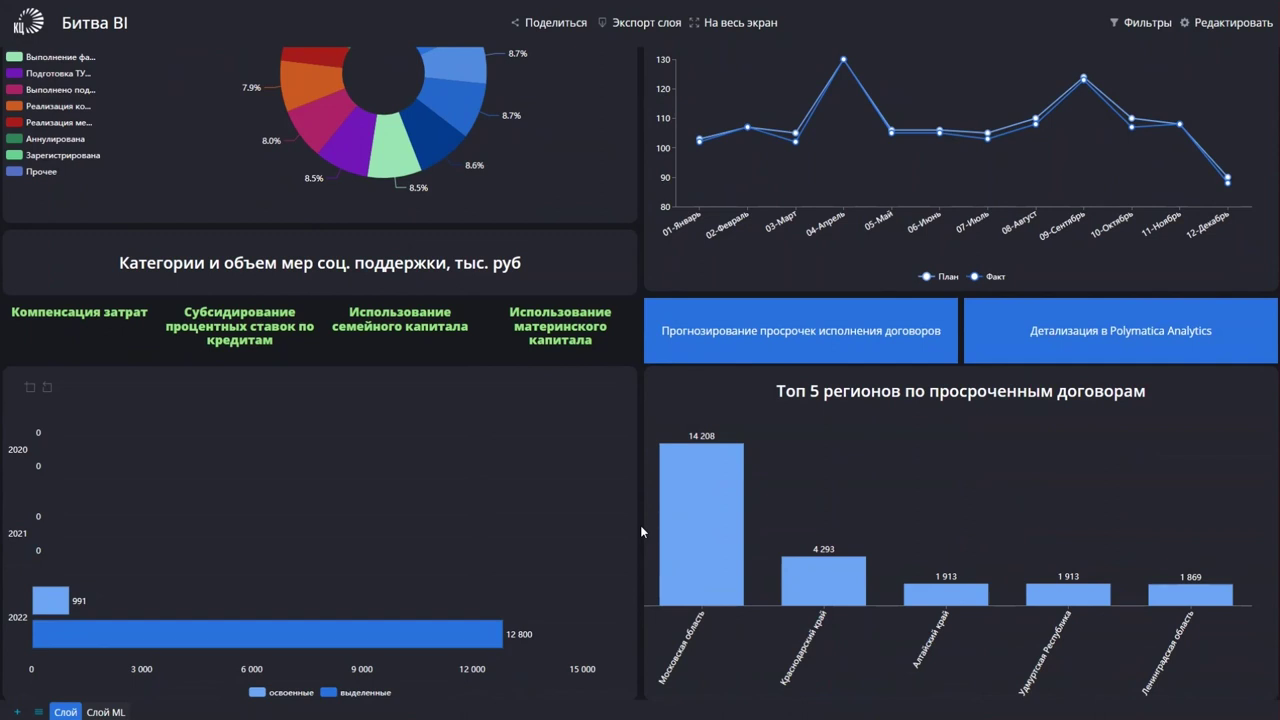
left_click(1085, 333)
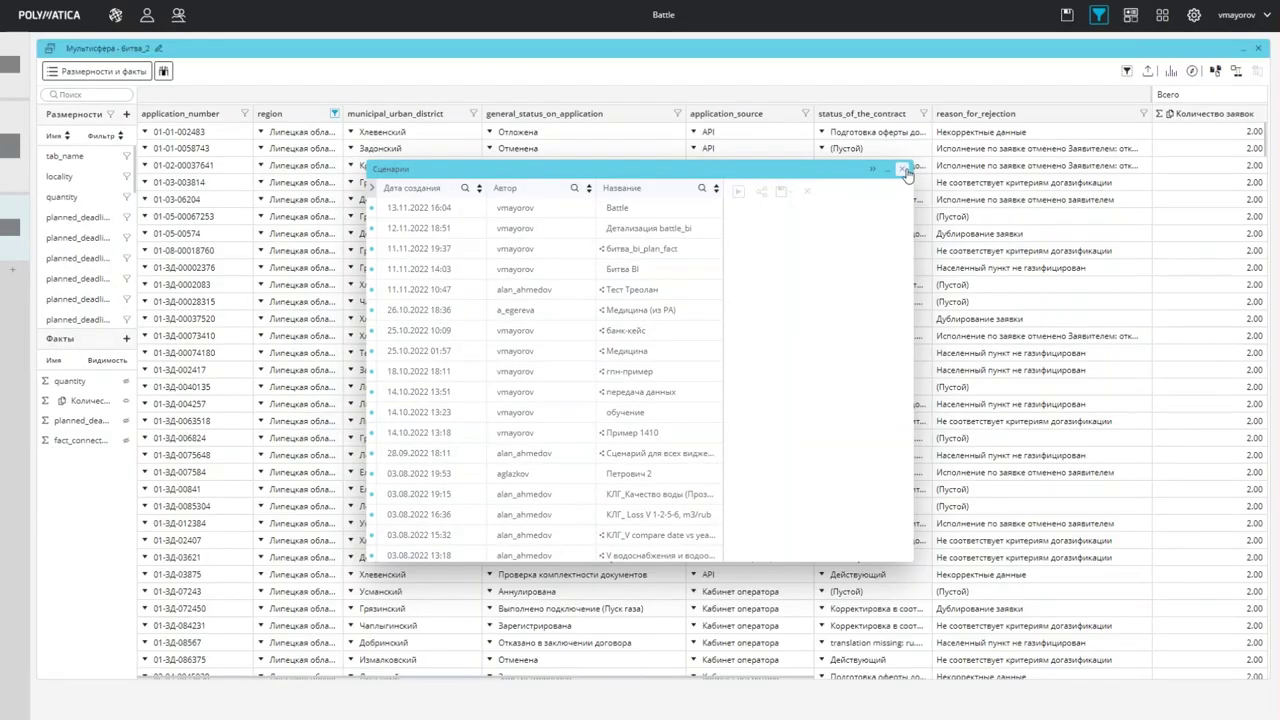
left_click(903, 170)
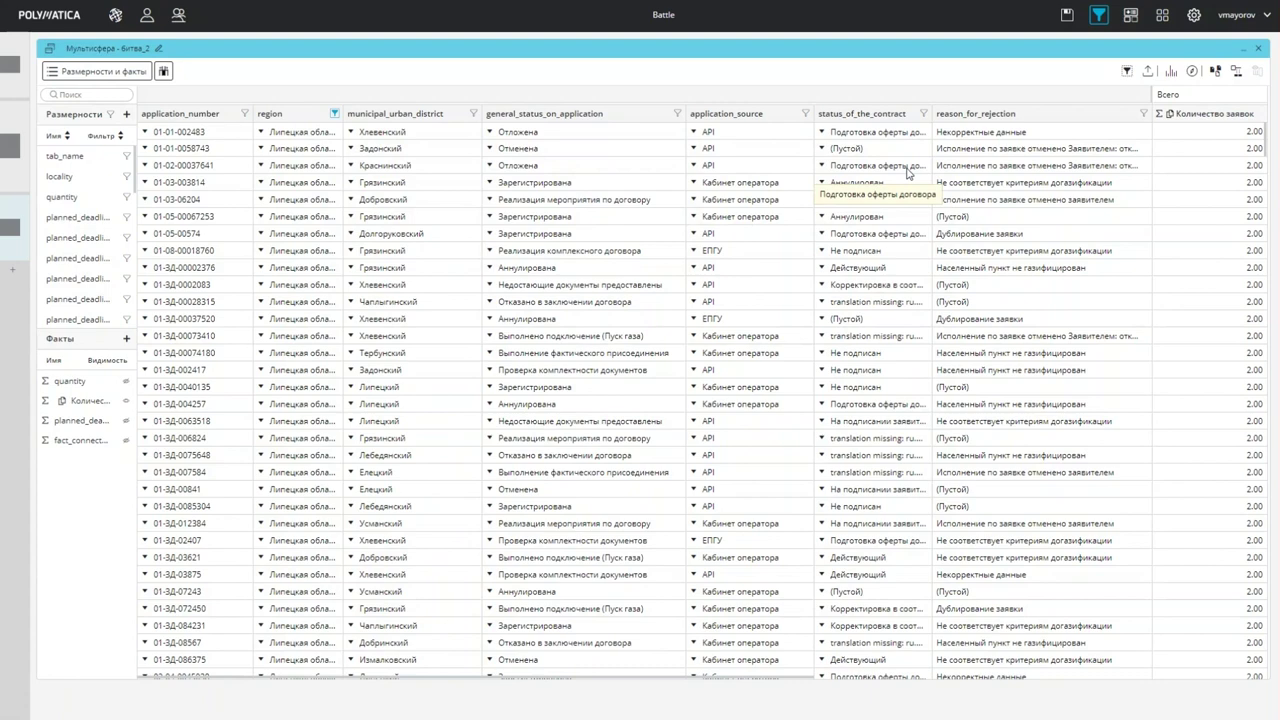
Step: Filter the multisphere's application_source dimension to show only API
left_click(805, 113)
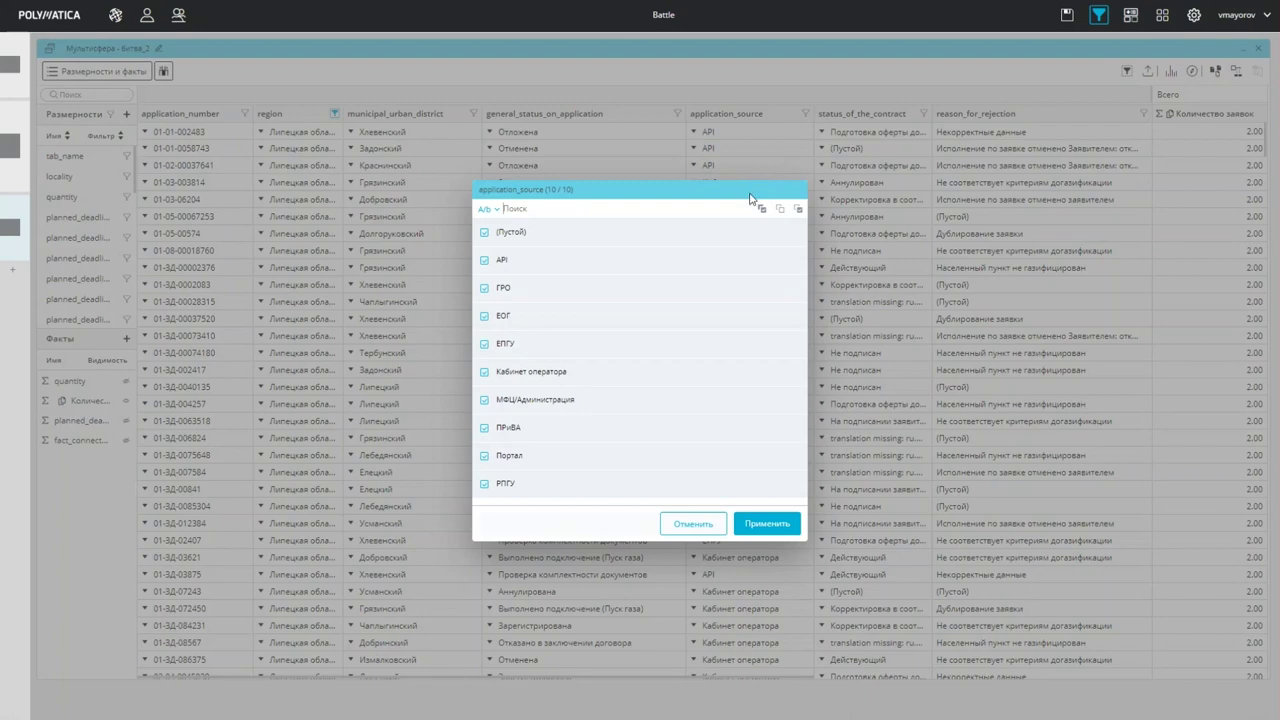
left_click(780, 208)
left_click(484, 260)
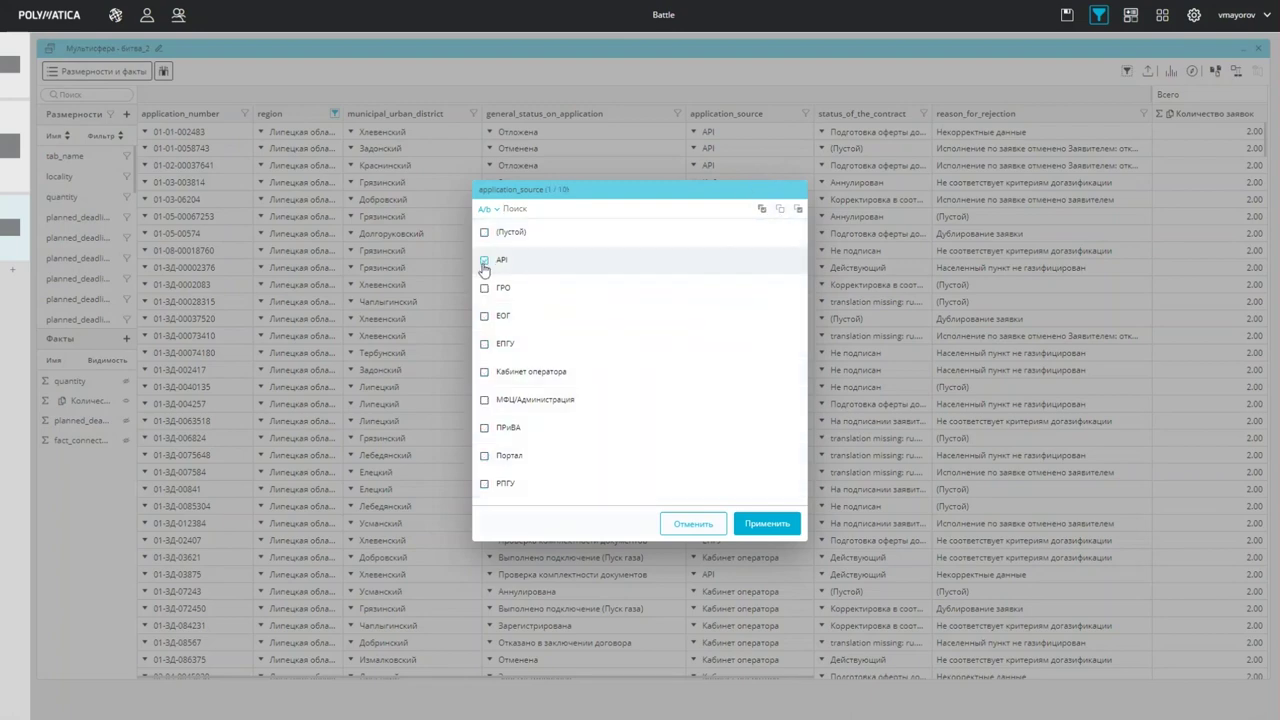
left_click(767, 523)
Step: Export the filtered multisphere table to Excel
left_click(1147, 72)
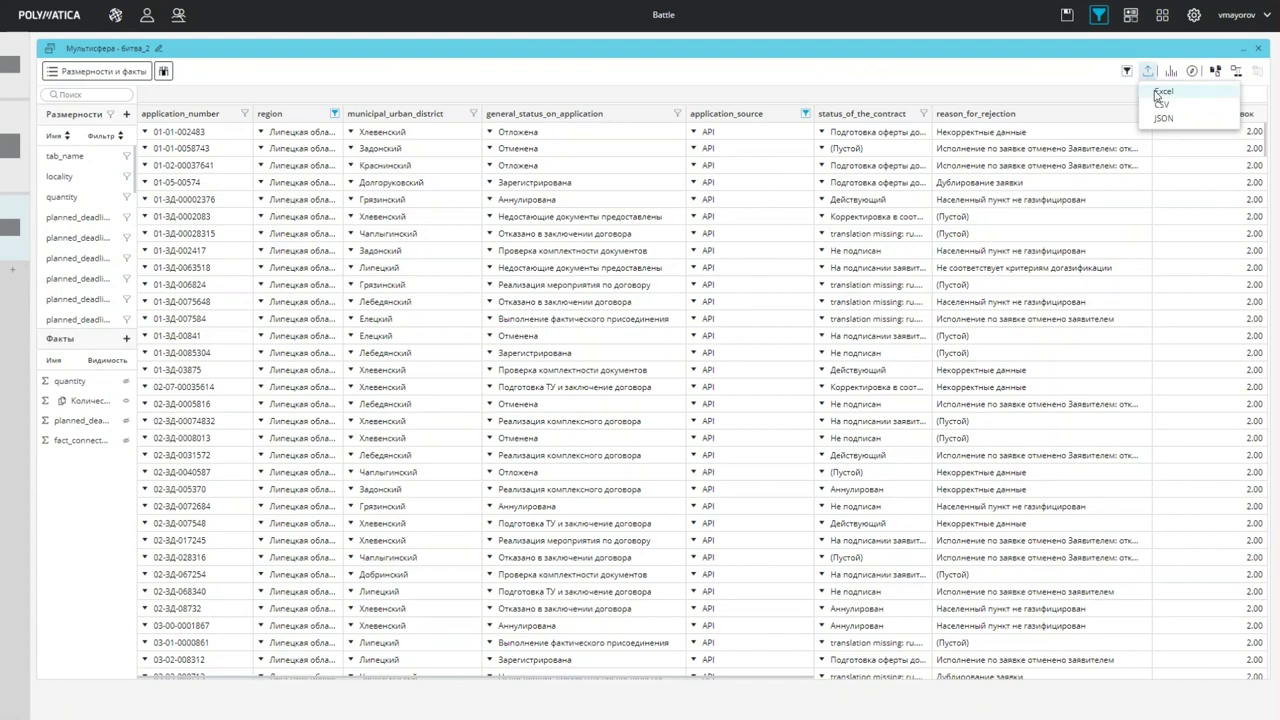
left_click(1160, 92)
left_click(669, 377)
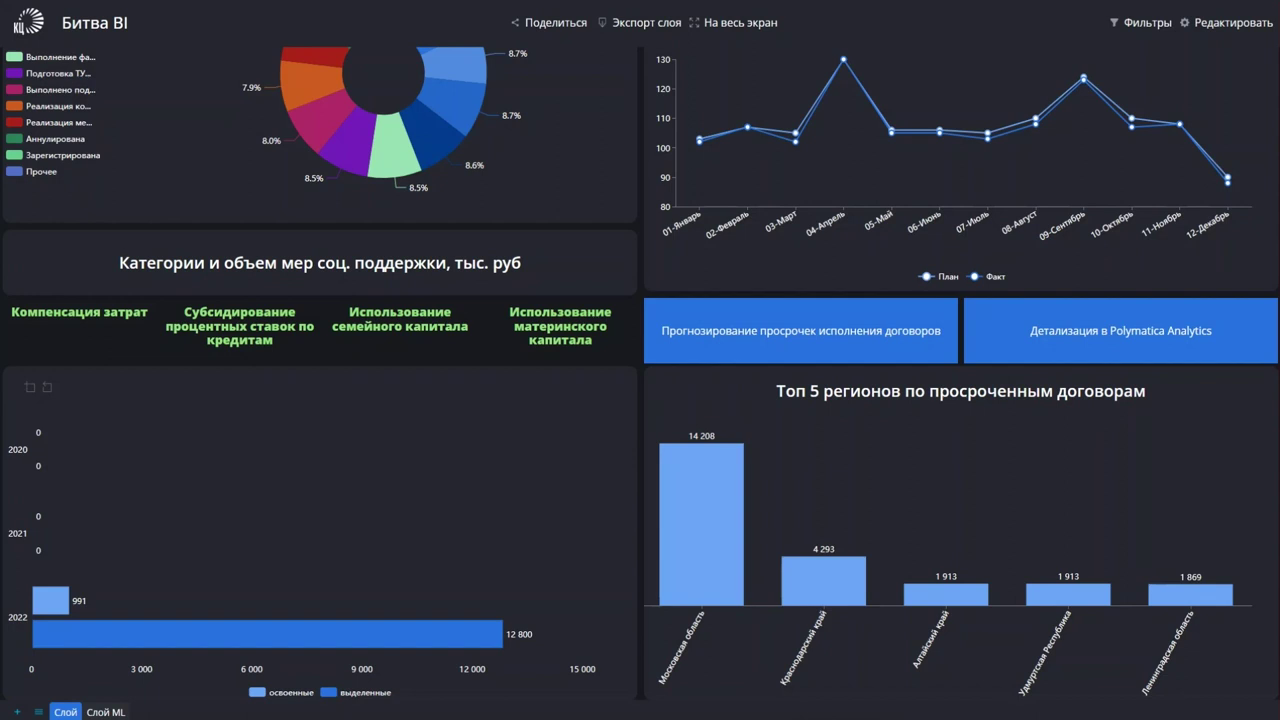
Step: Return to the Битва BI dashboard, open the contract delay forecast layer, and inspect its risk donut and top-20 regions chart
left_click(801, 331)
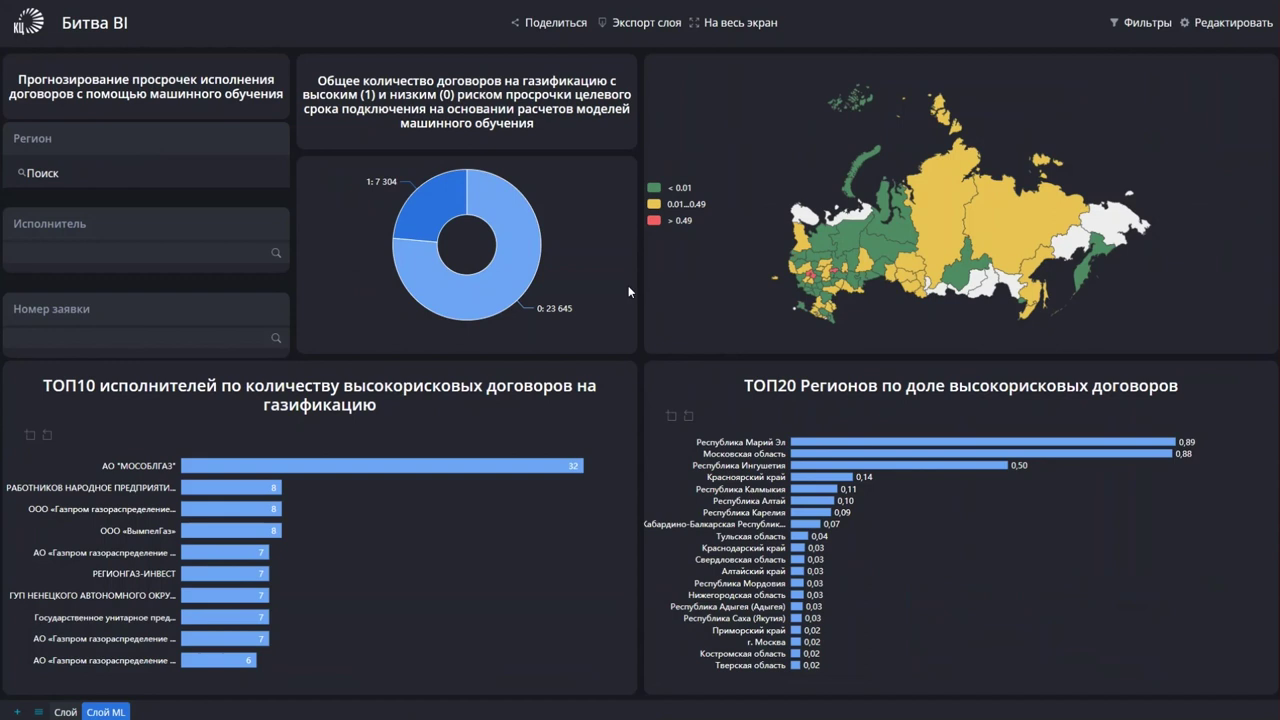
mouse_move(449, 211)
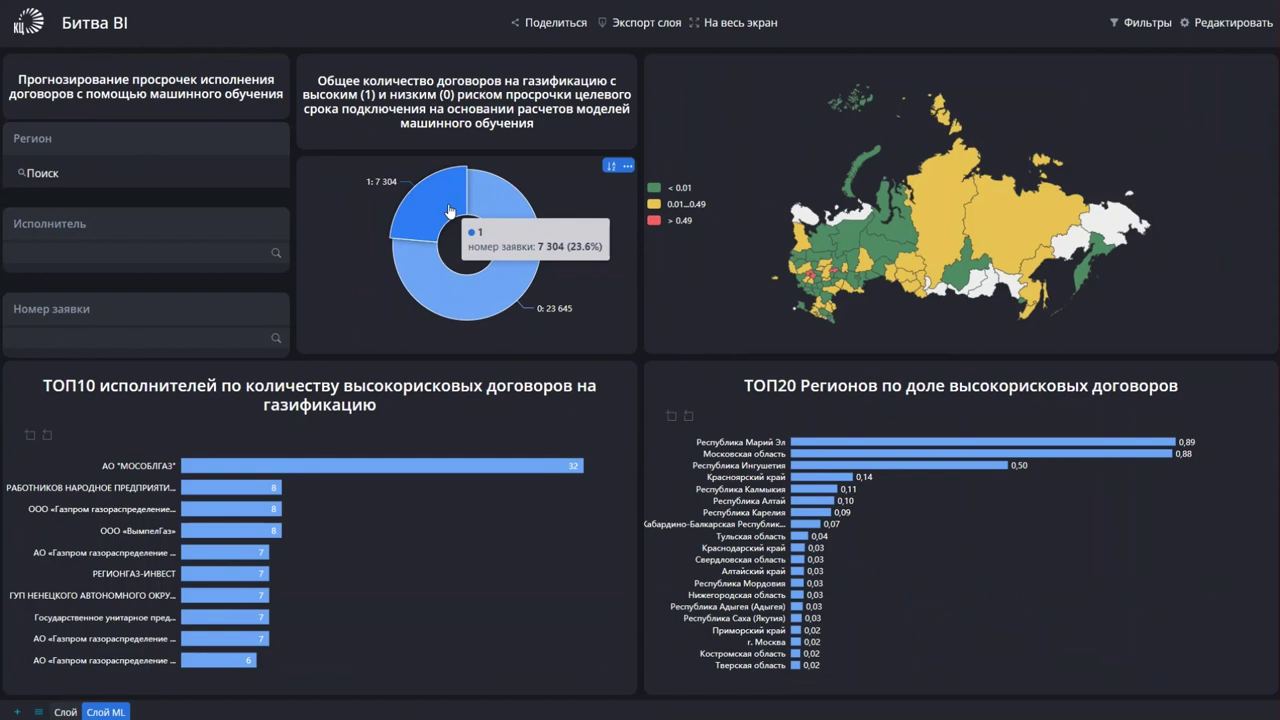
mouse_move(841, 447)
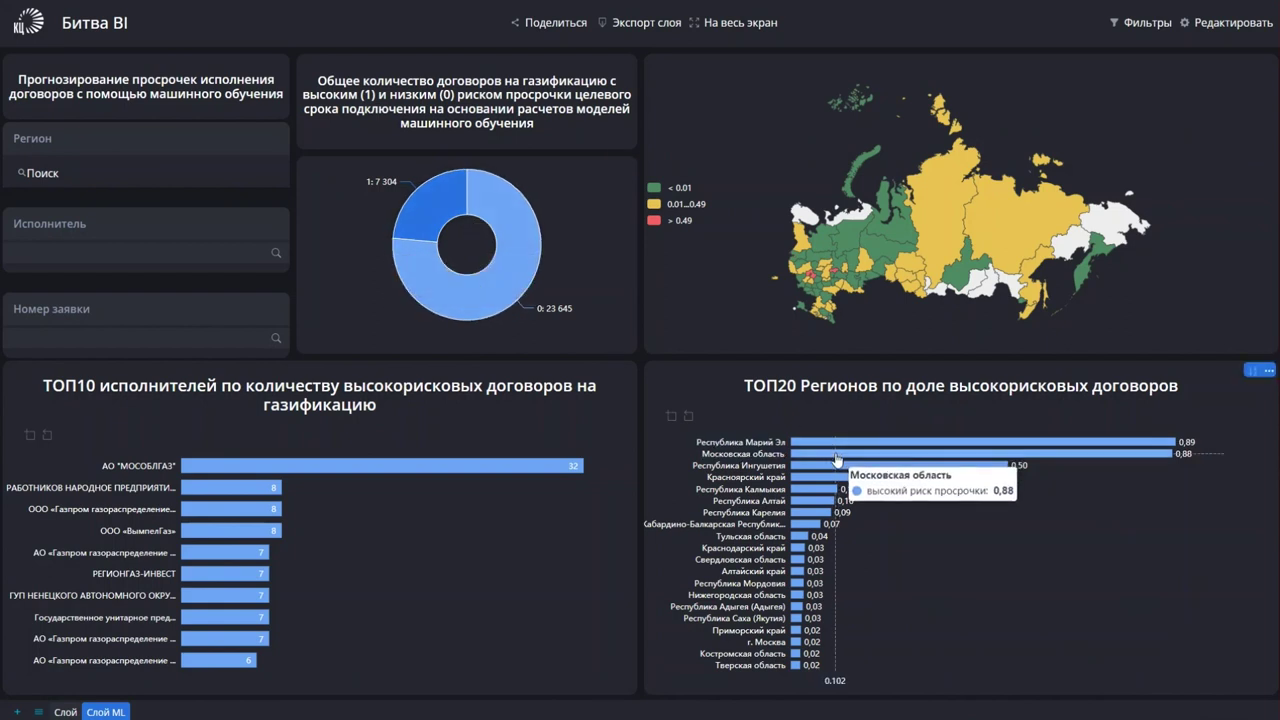
Step: Check cross-filtering from the top-10 contractors chart using АО "МОСОБЛГАЗ" and the Жуковмежрайгаз enterprise, clearing each selection
left_click(341, 468)
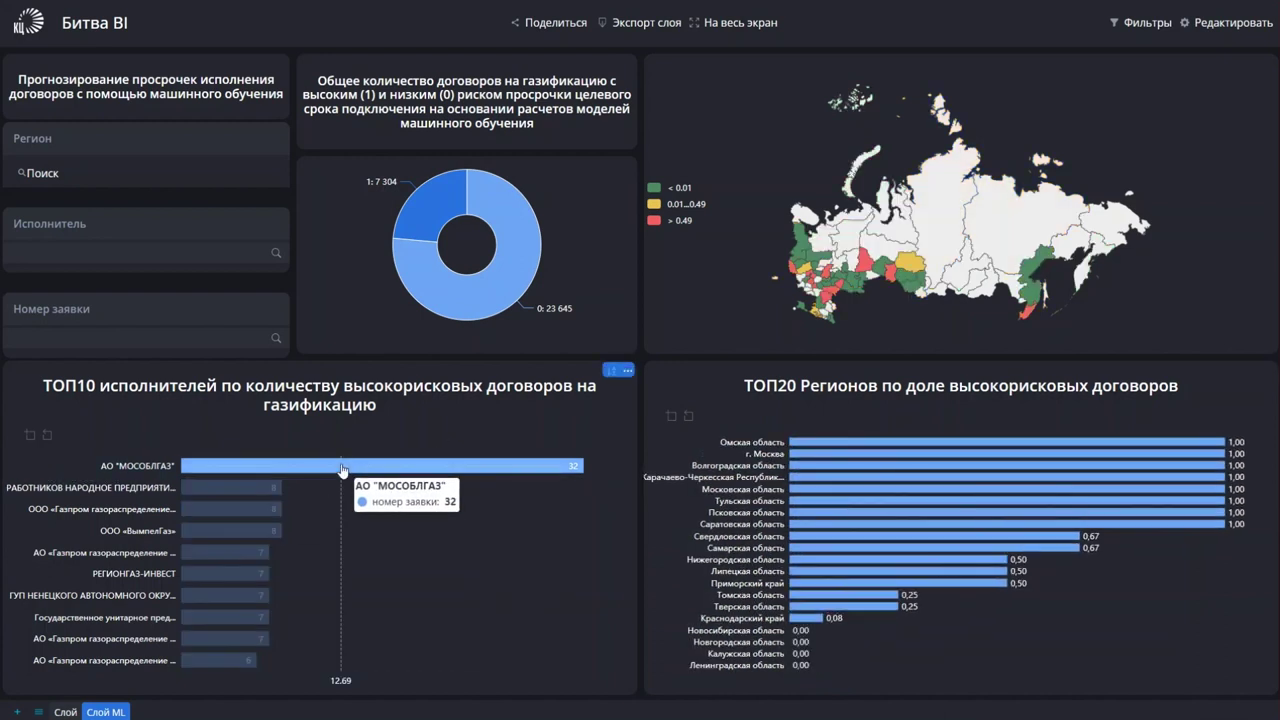
left_click(341, 468)
left_click(257, 490)
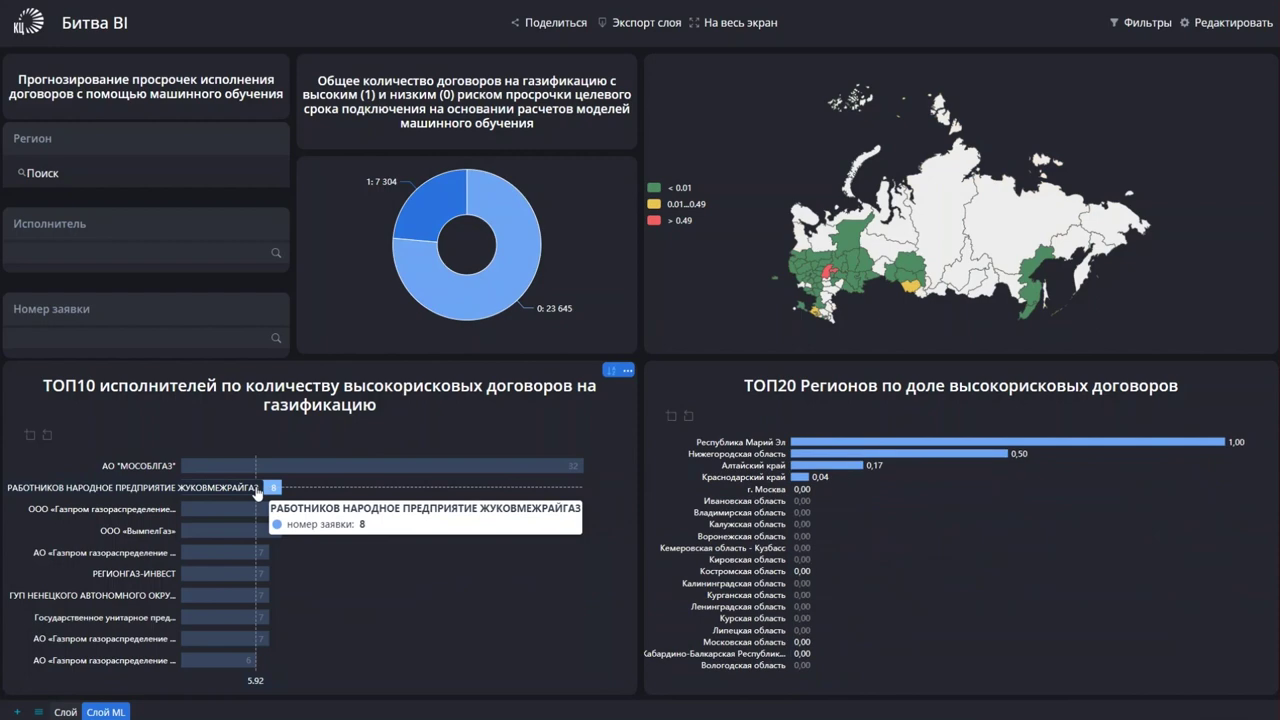
left_click(257, 490)
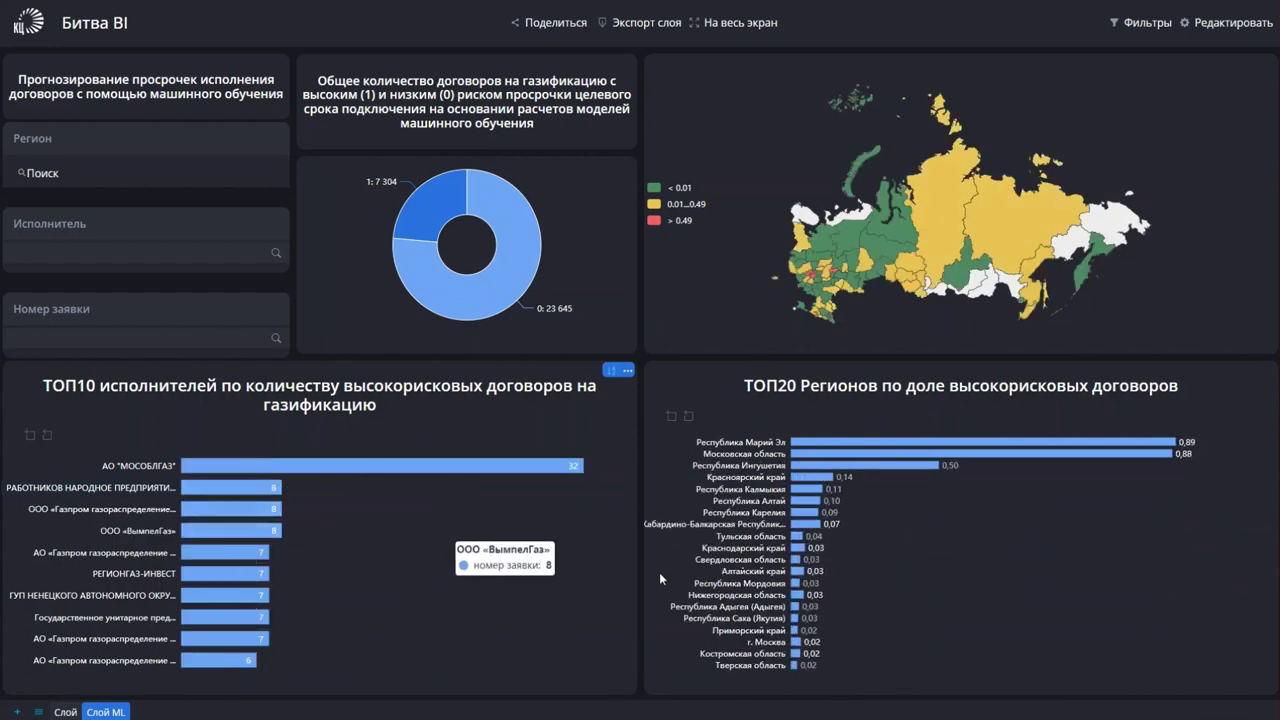
Step: Toggle the sorting of the applications table by вероятность просрочки
scroll(642, 556, "down", 3)
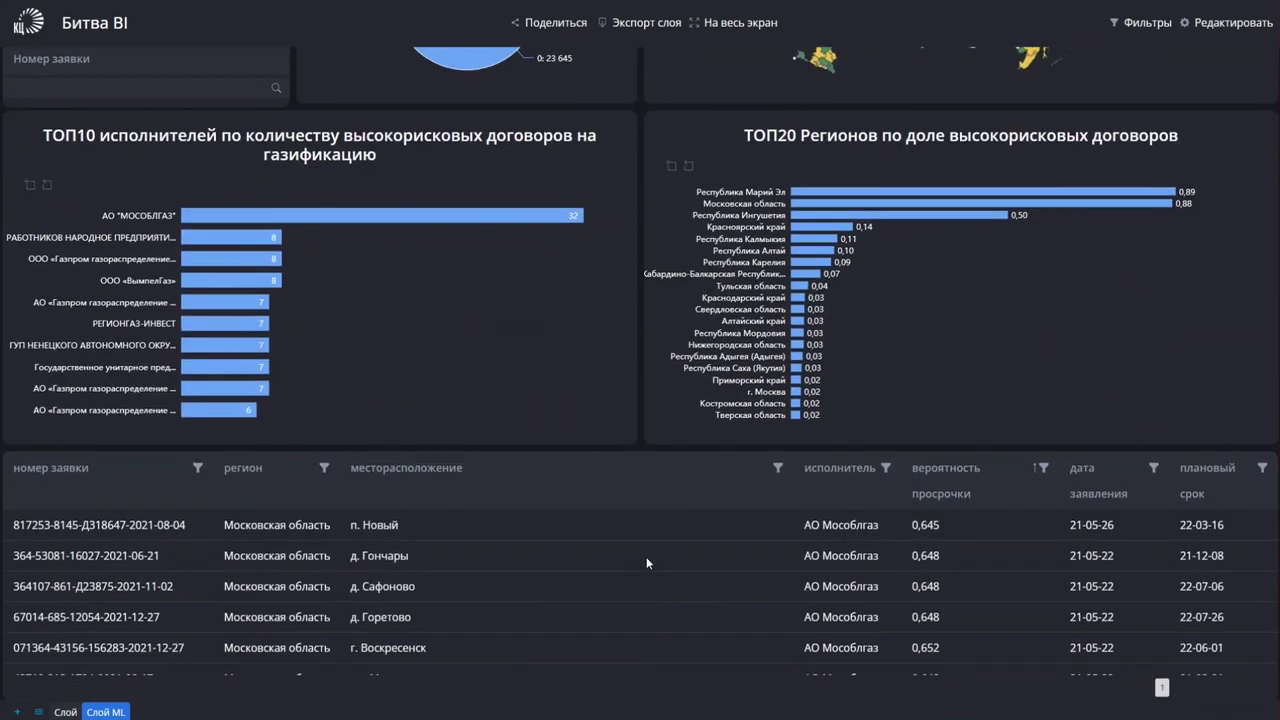
left_click(941, 500)
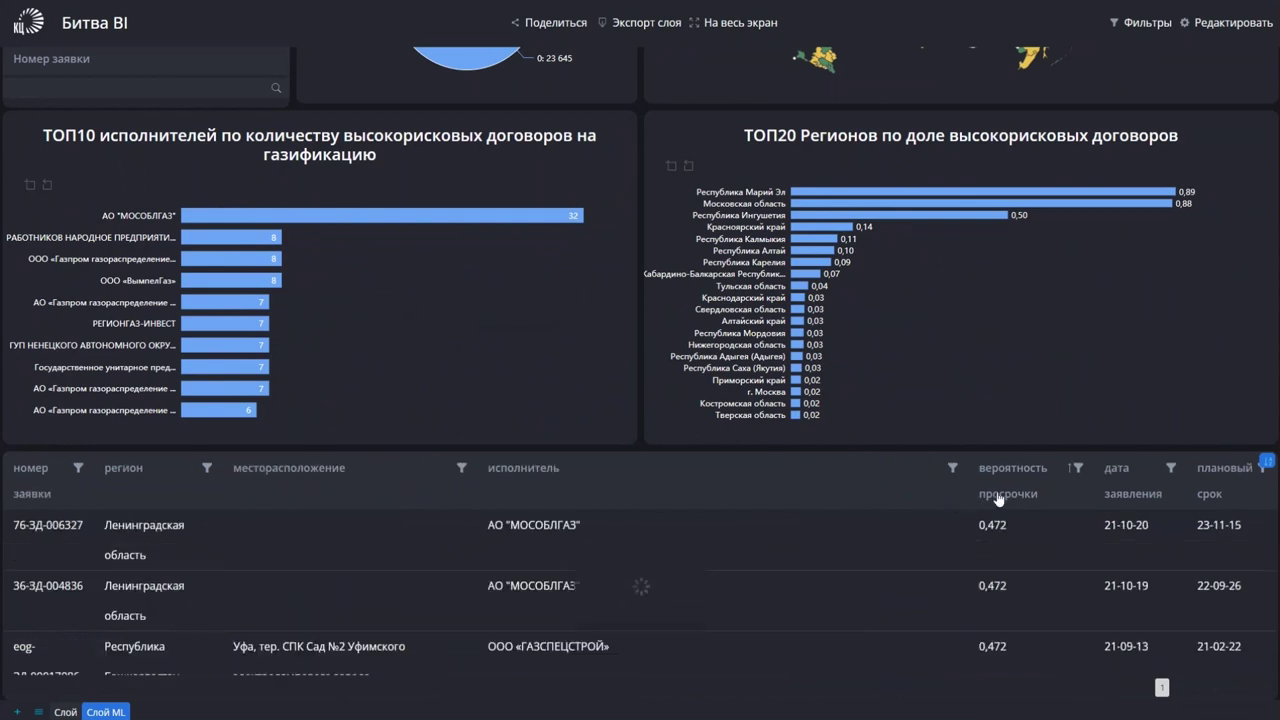
left_click(998, 500)
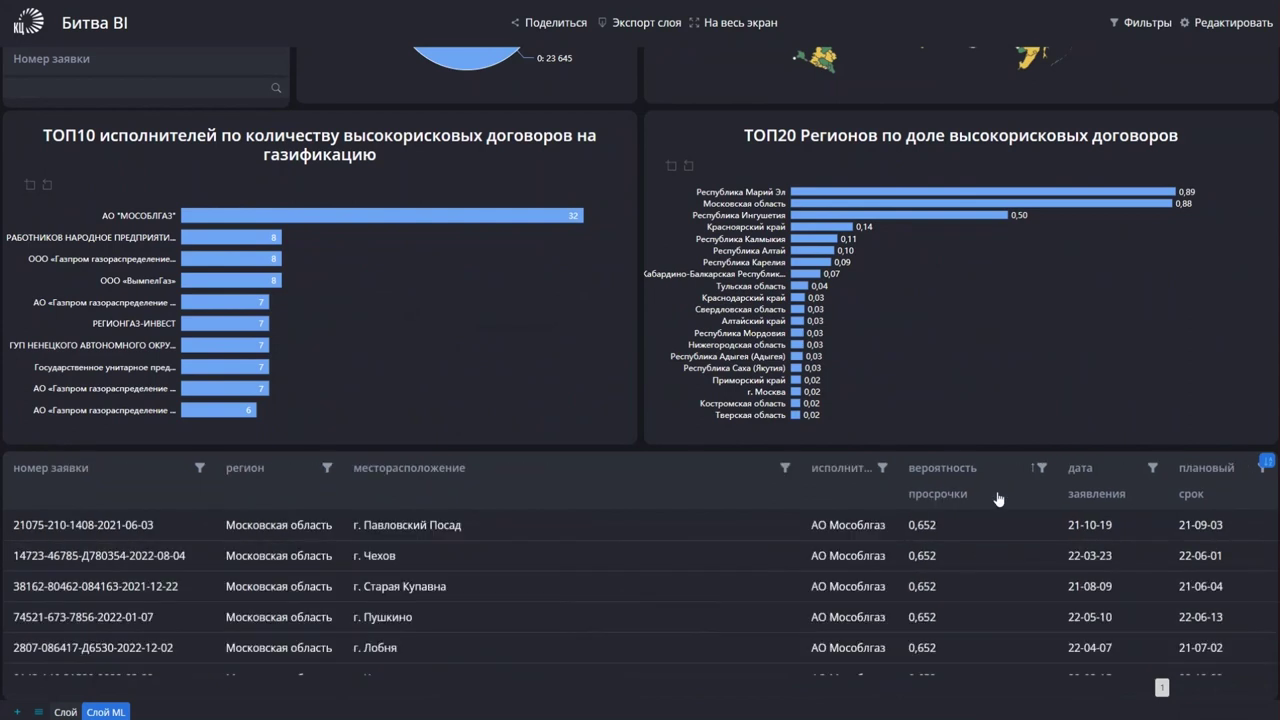
Step: Open shared access to the project, trying По паролю and switching the access type to По времени
scroll(624, 559, "up", 3)
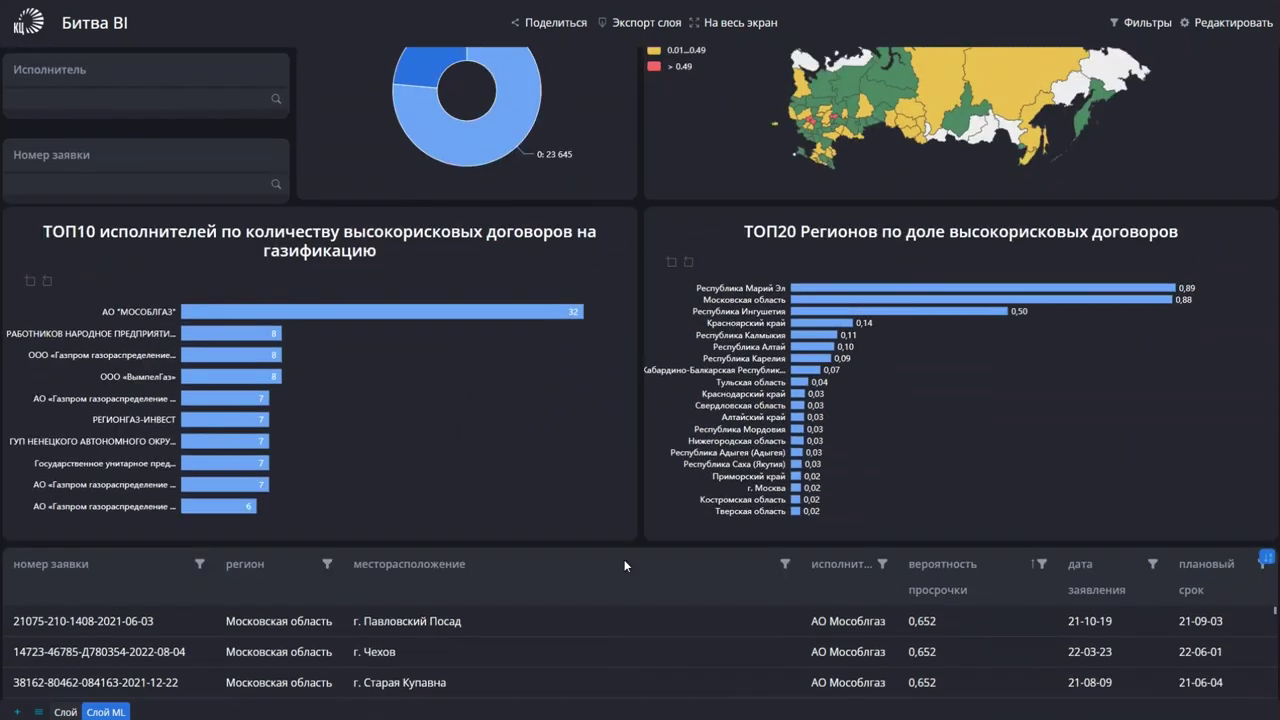
left_click(555, 24)
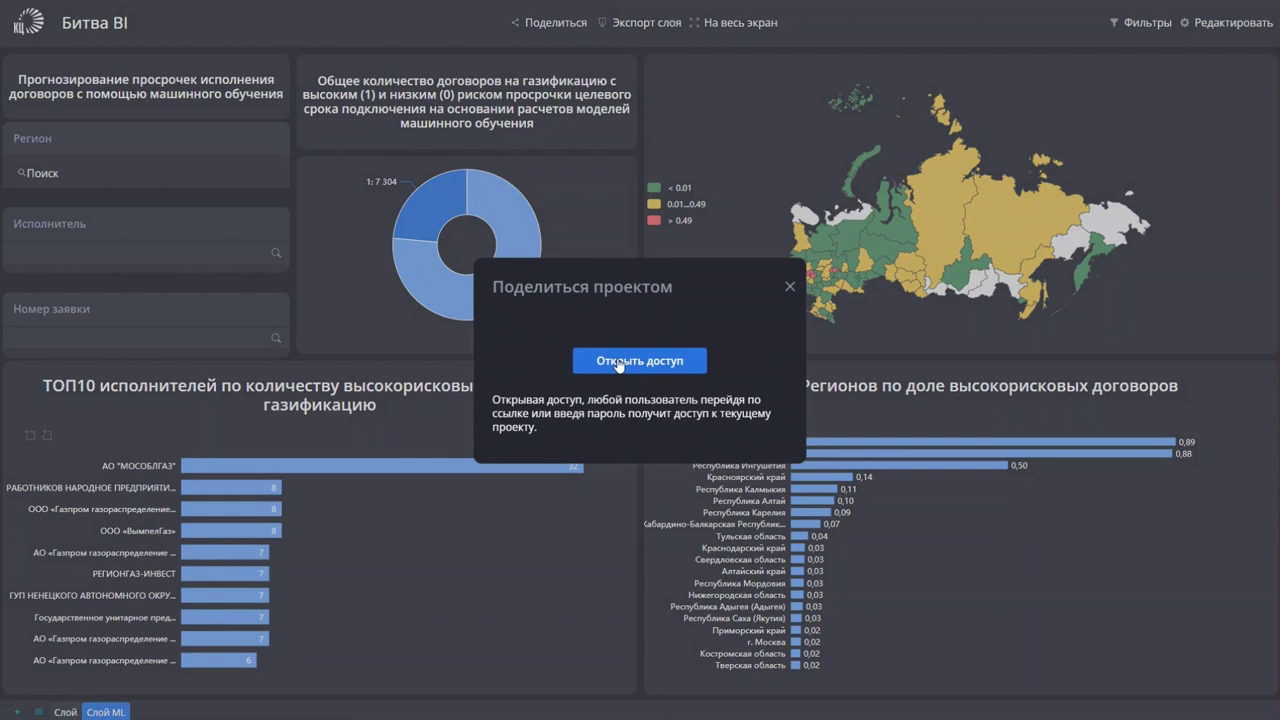
left_click(619, 363)
left_click(629, 368)
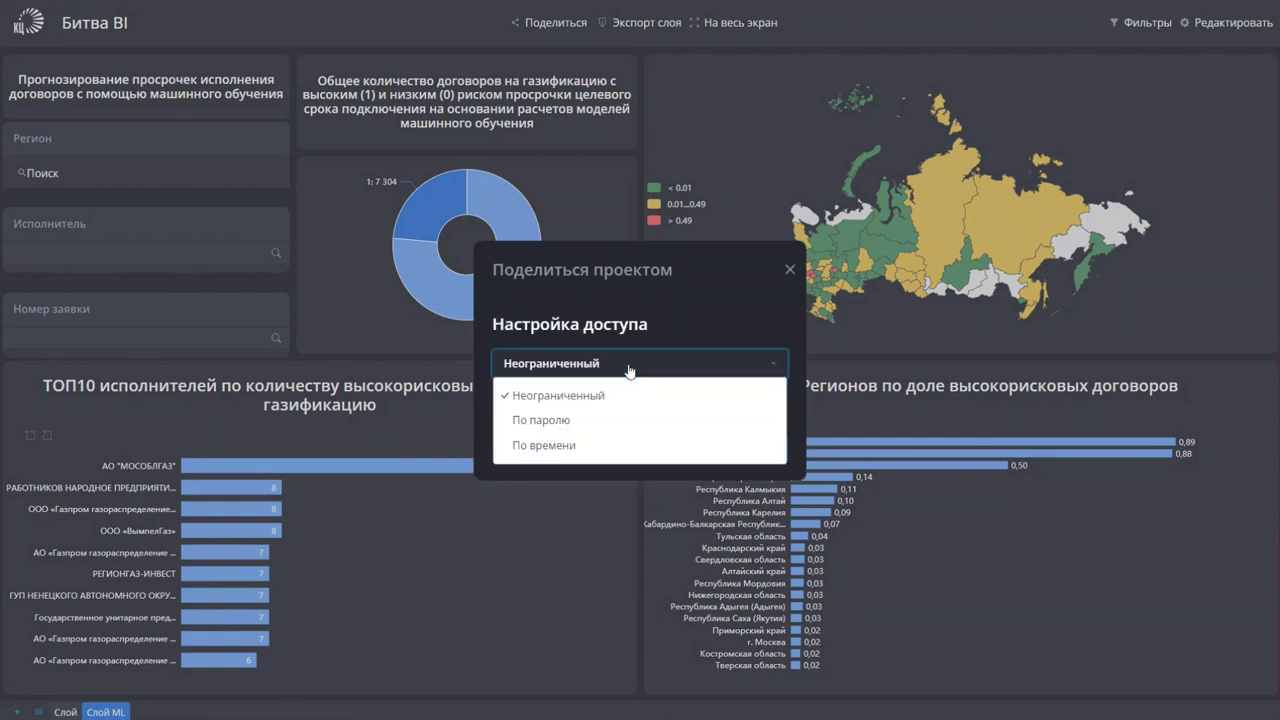
left_click(550, 422)
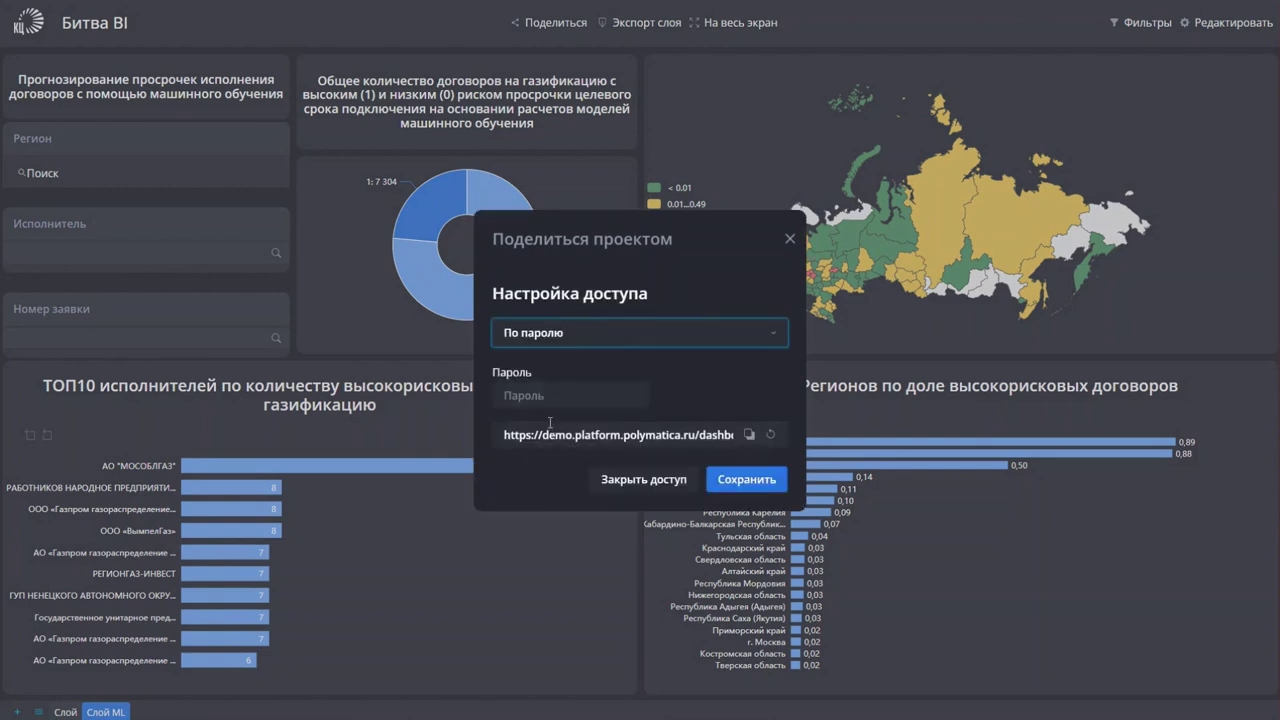
left_click(621, 344)
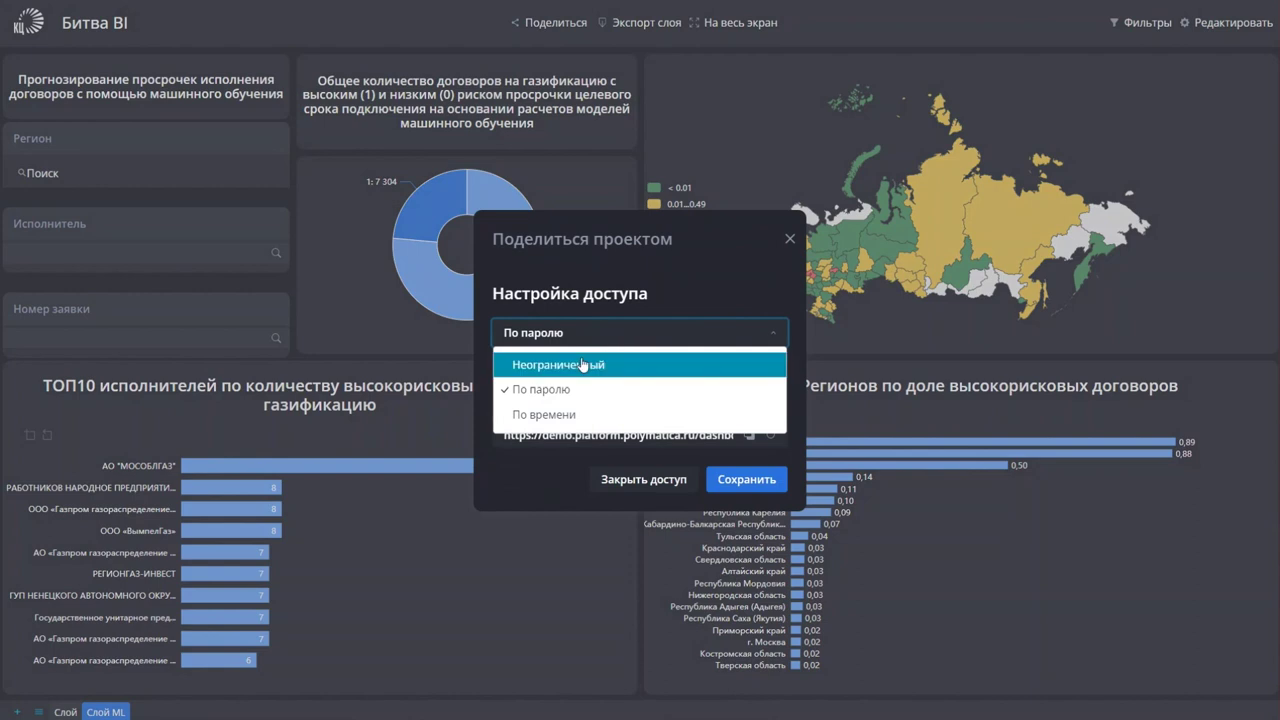
left_click(555, 410)
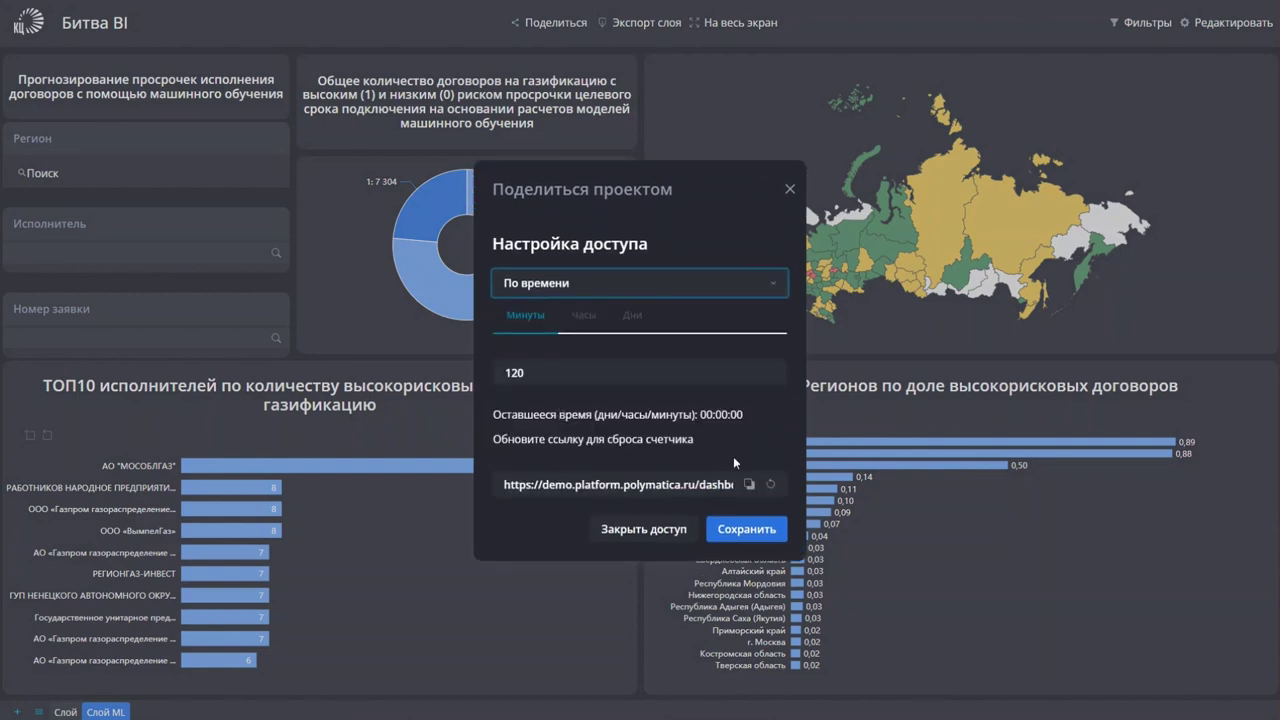
Step: Copy the project's sharing link and revoke access to the project
left_click(749, 485)
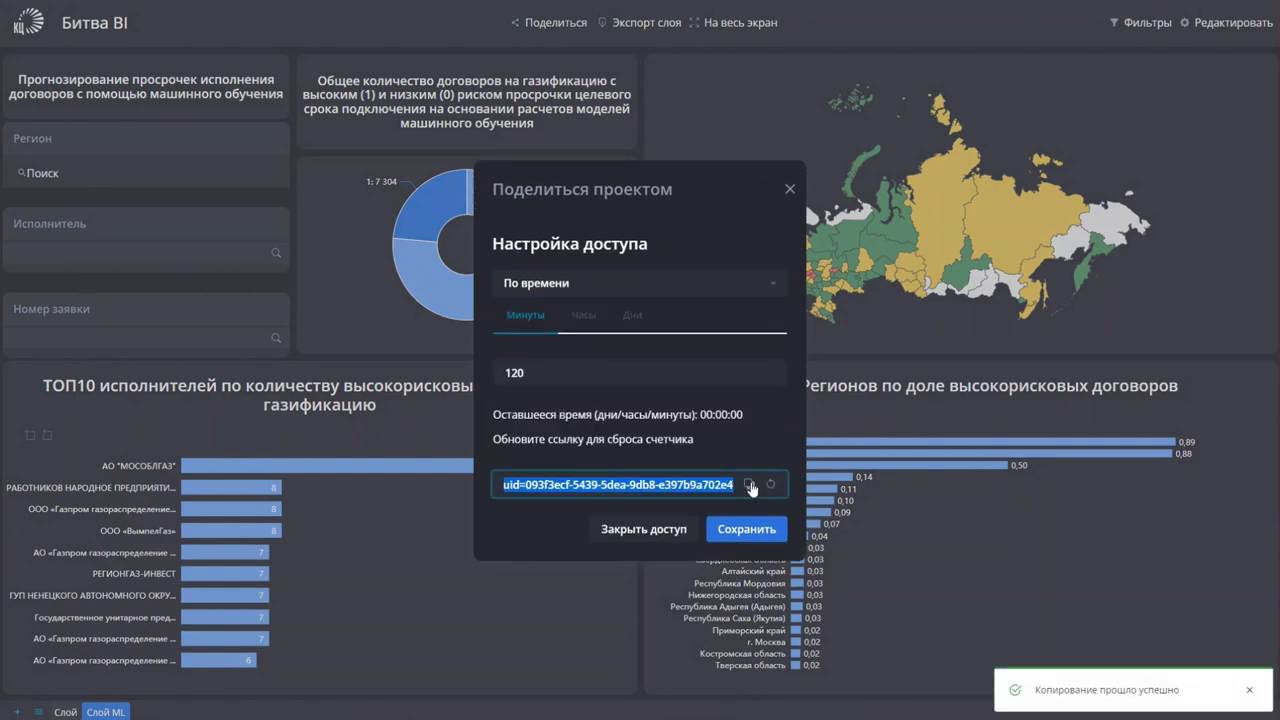
left_click(642, 532)
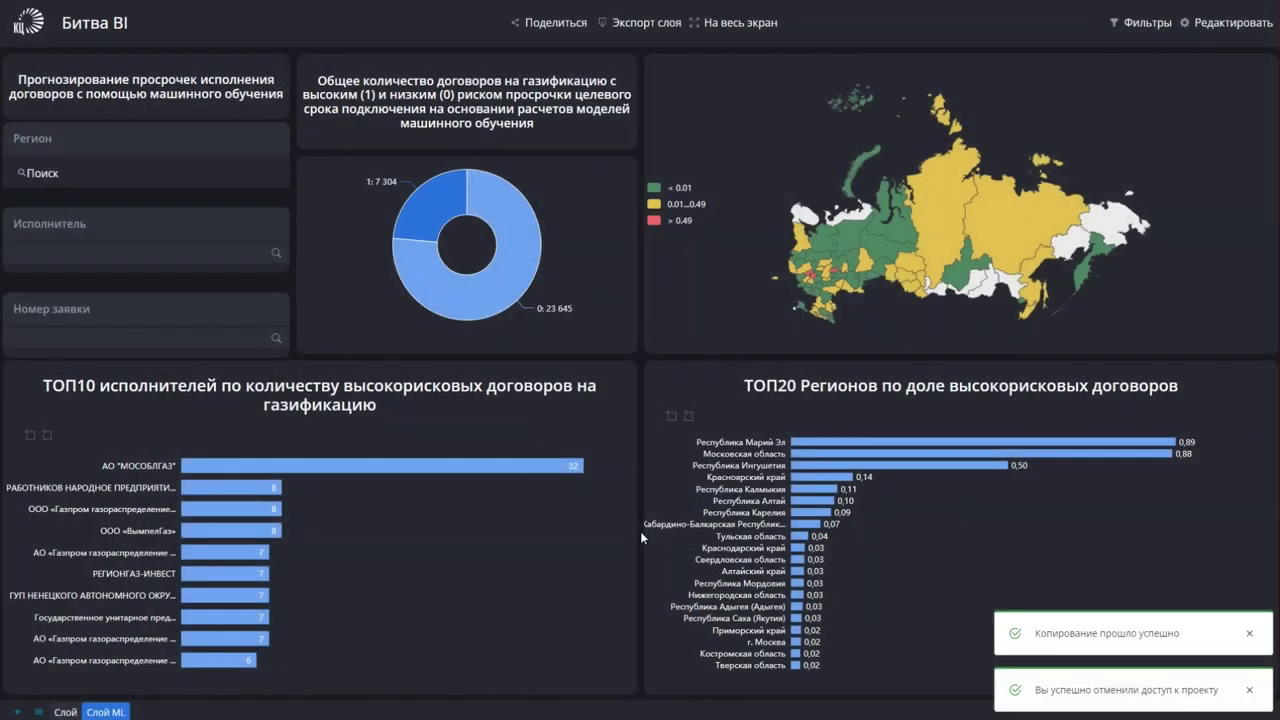
Step: Export the forecast layer in XLSX format
left_click(637, 30)
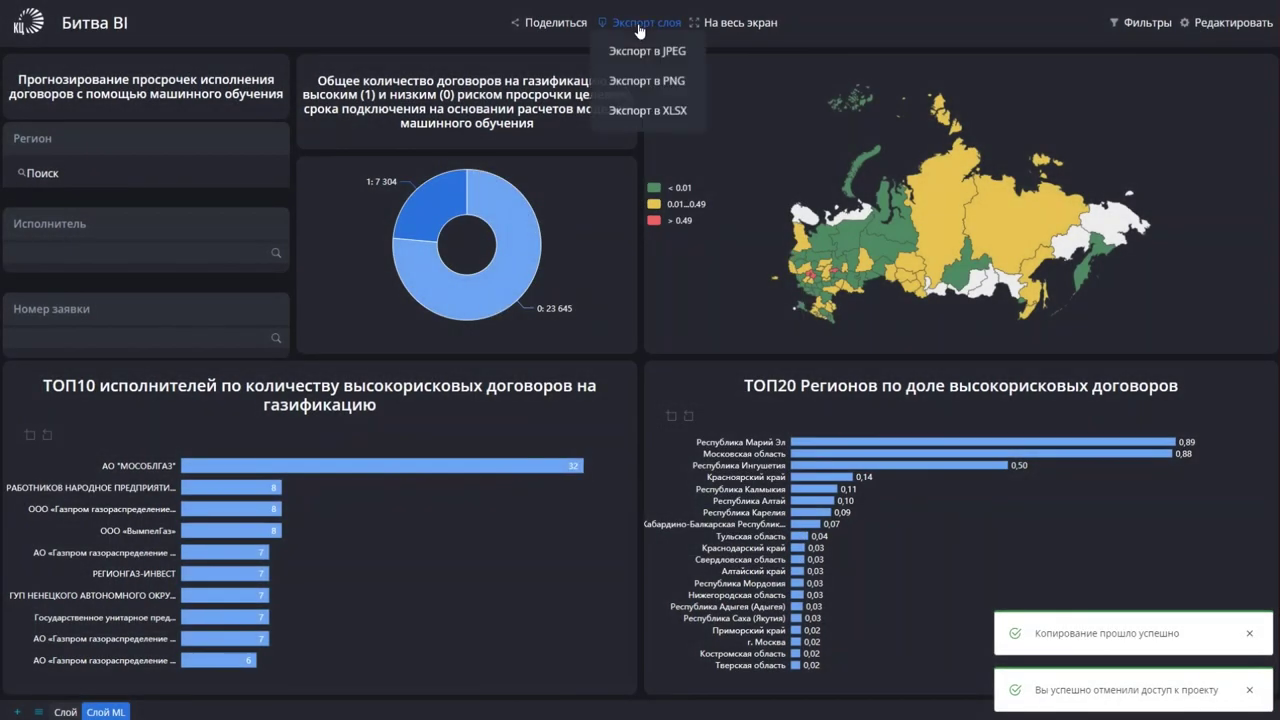
left_click(647, 117)
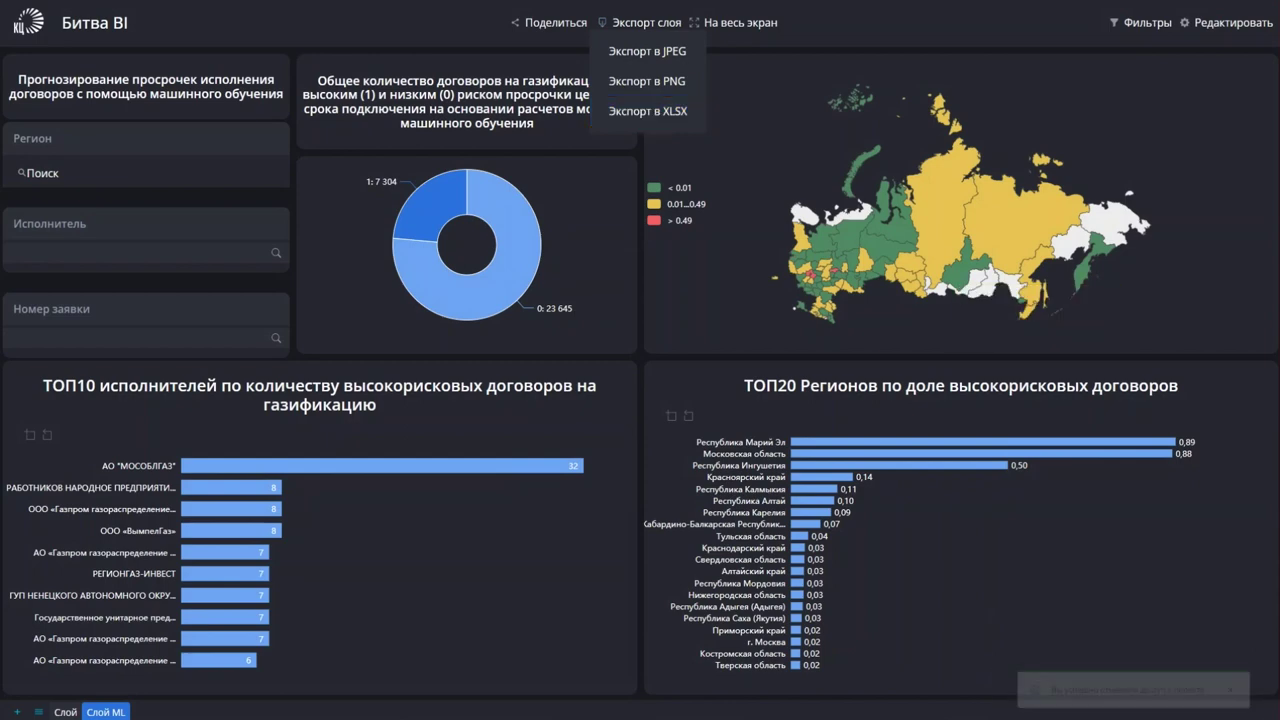